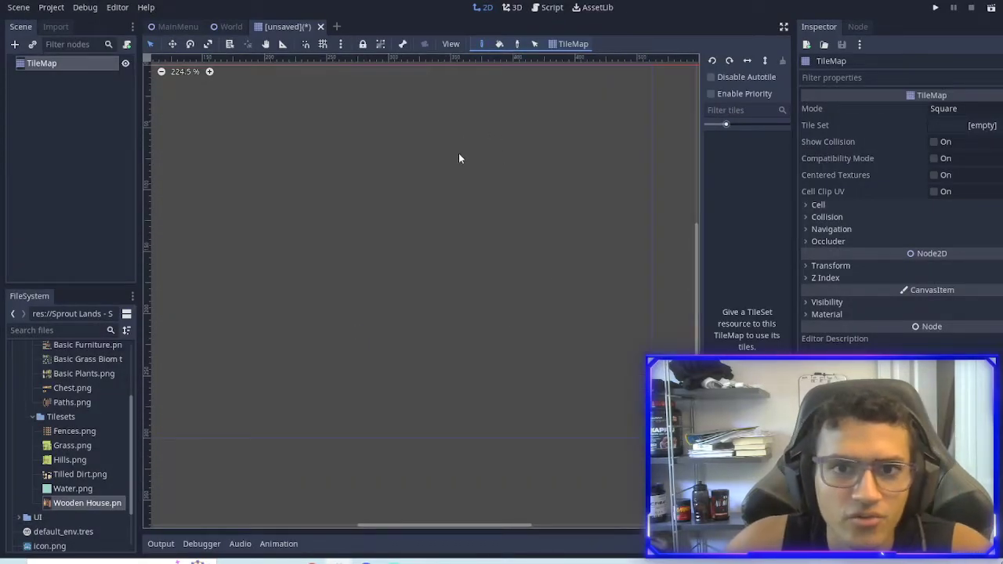
Step: Save the scene as Grass in a new TileMaps folder inside the project
scroll(368, 196, "down", 1)
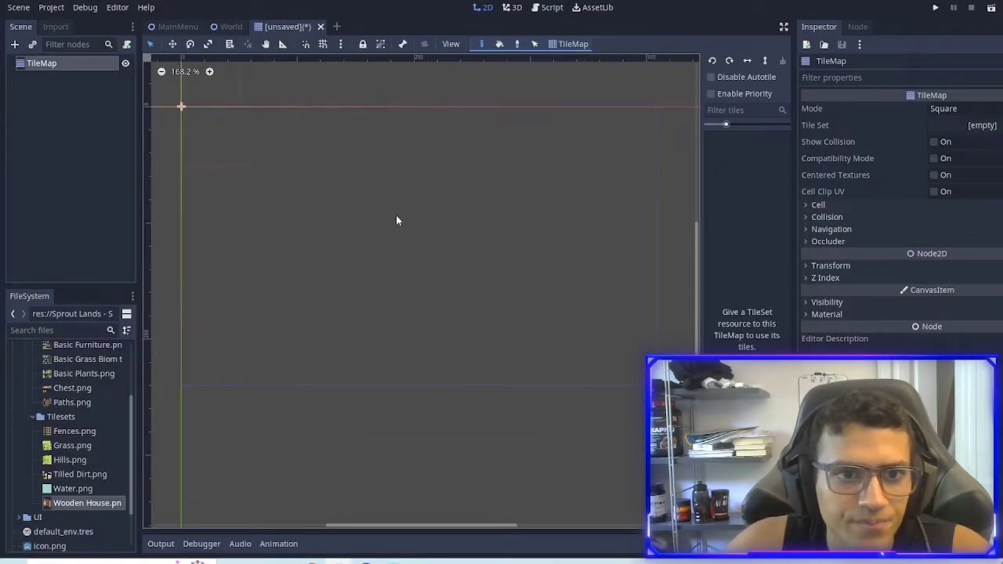
key("ctrl+s")
right_click(351, 202)
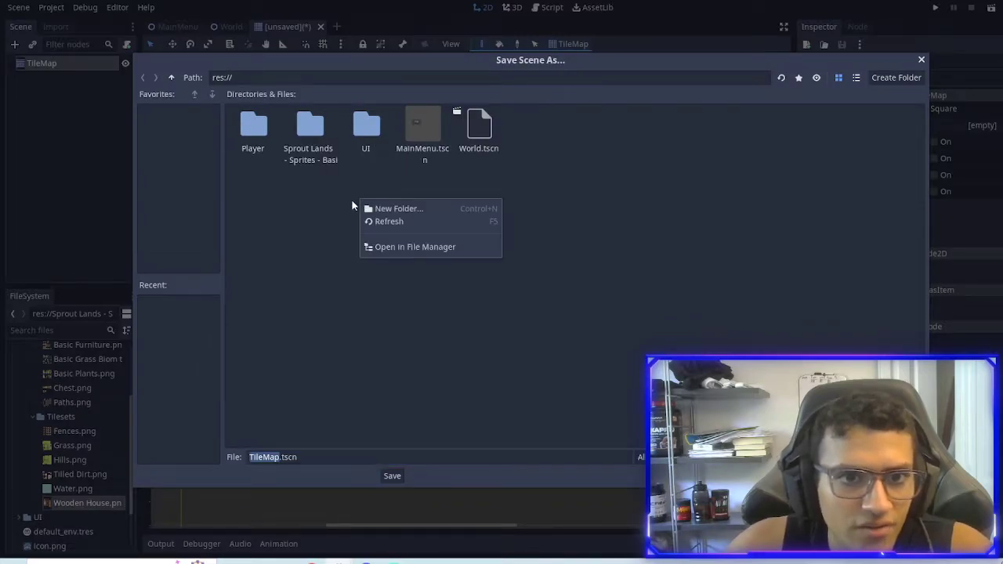
left_click(408, 208)
type("TileMaps")
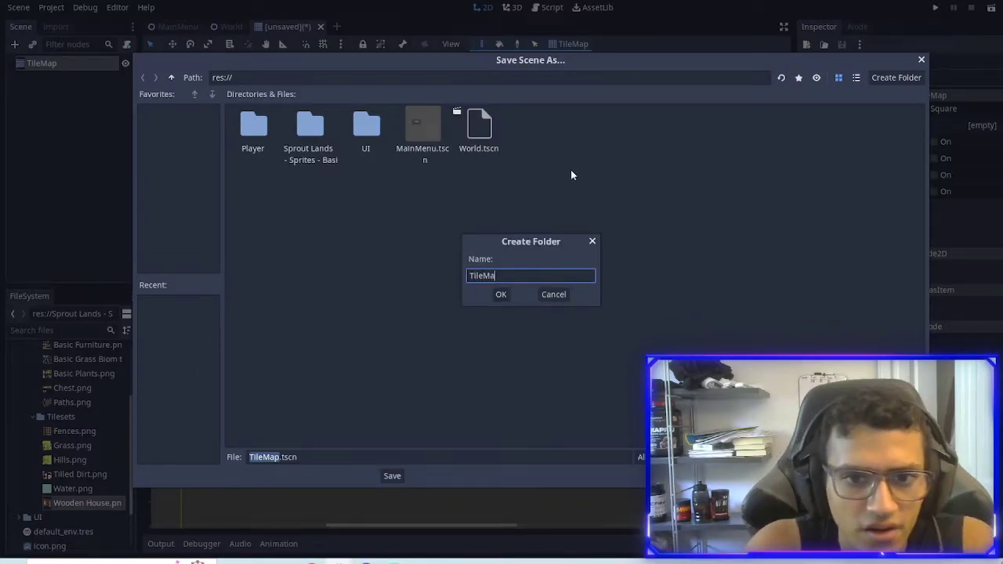
key("Return")
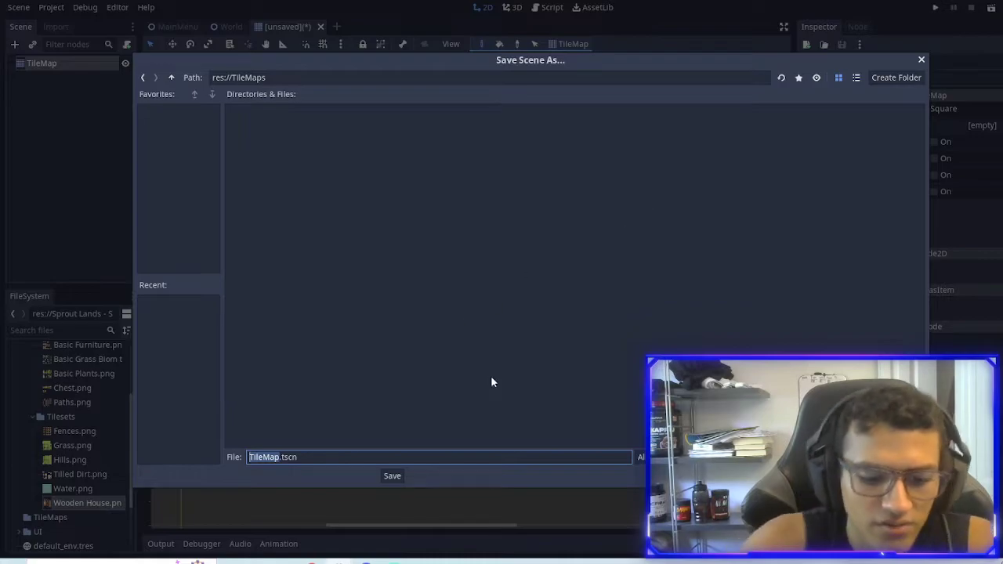
type("Grass")
key("Return")
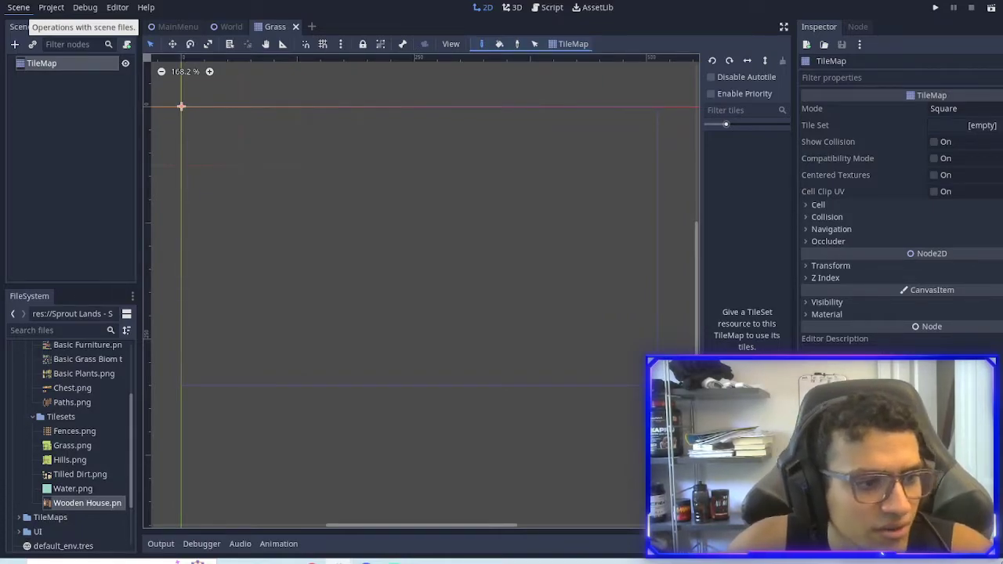
Step: Assign a new TileSet to the TileMap and set the cell size to 16 × 16, matching it in the custom transform
left_click(970, 127)
left_click(977, 139)
left_click(853, 207)
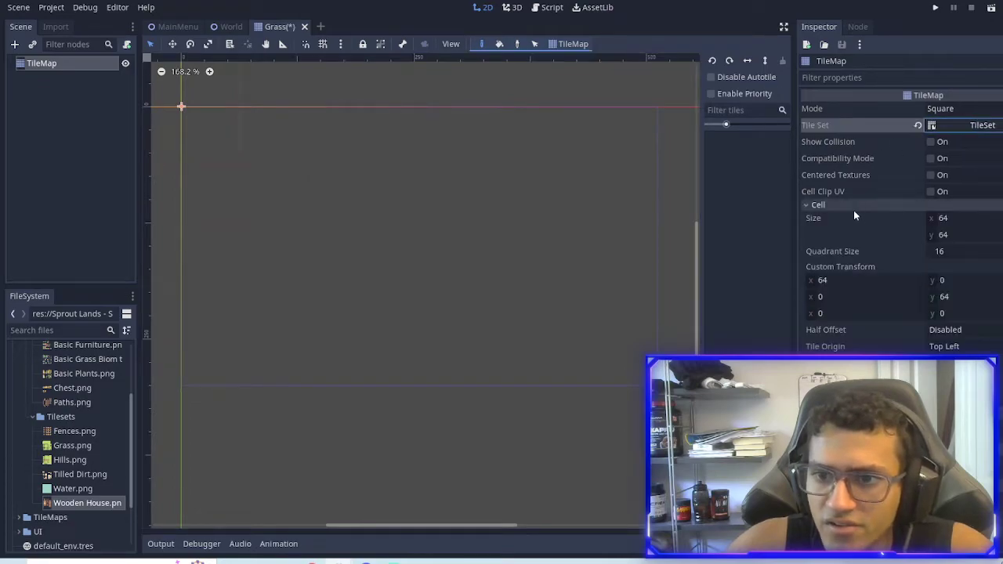
left_click(943, 218)
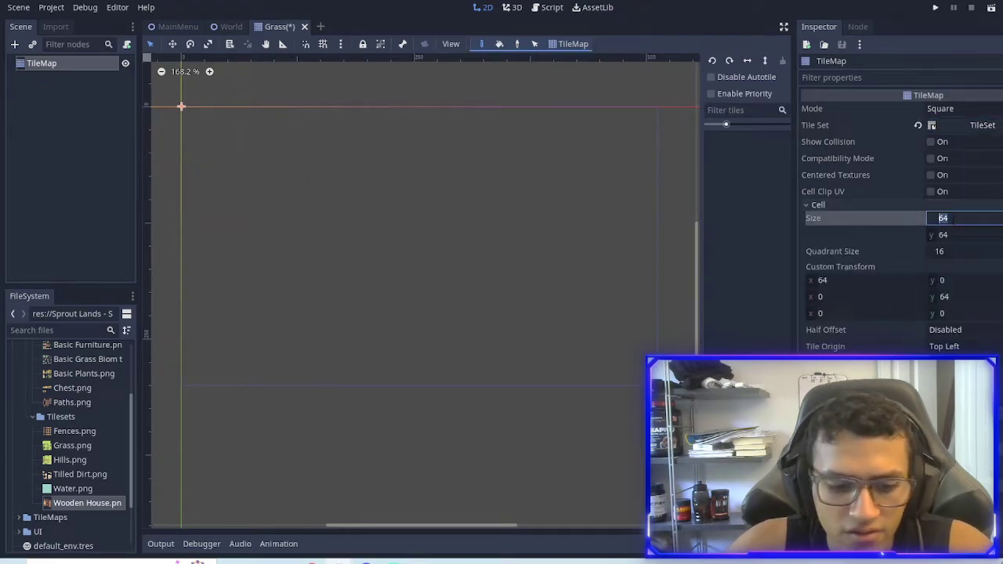
type("16")
key("Tab")
type("16")
key("Return")
left_click(940, 296)
type("16")
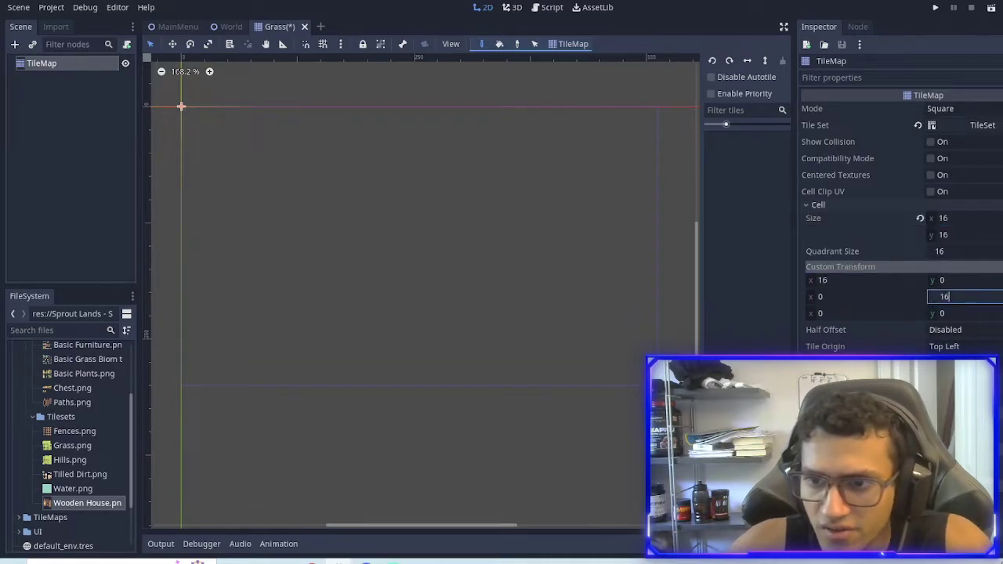
Step: Add the Grass.png texture to the TileSet and remove it again
left_click(979, 125)
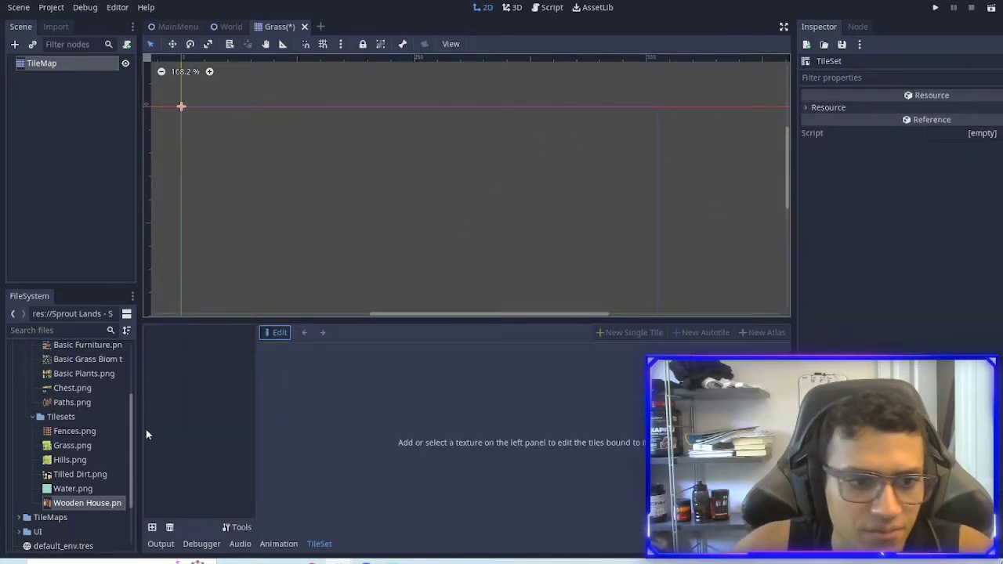
left_click_drag(67, 447, 196, 368)
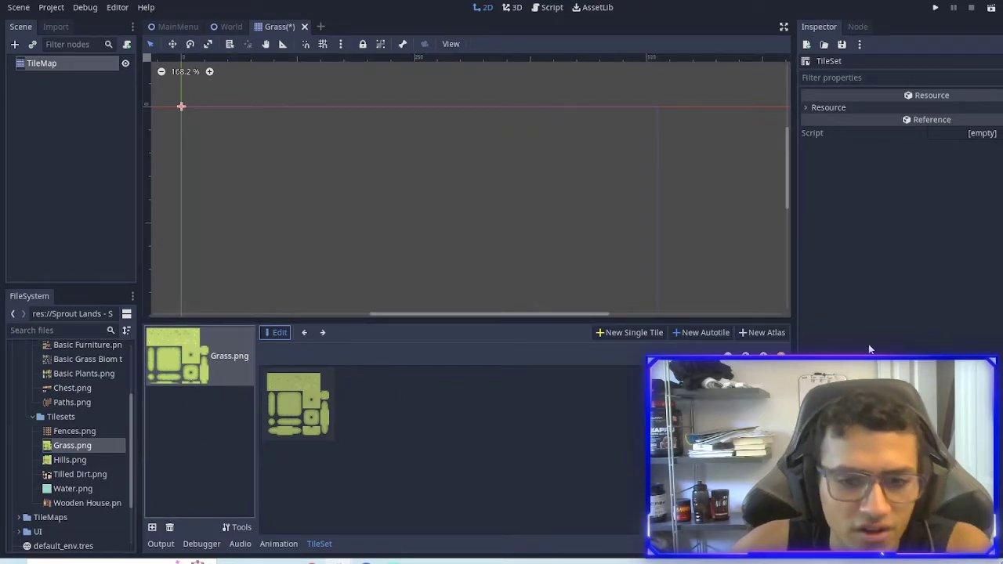
left_click(169, 527)
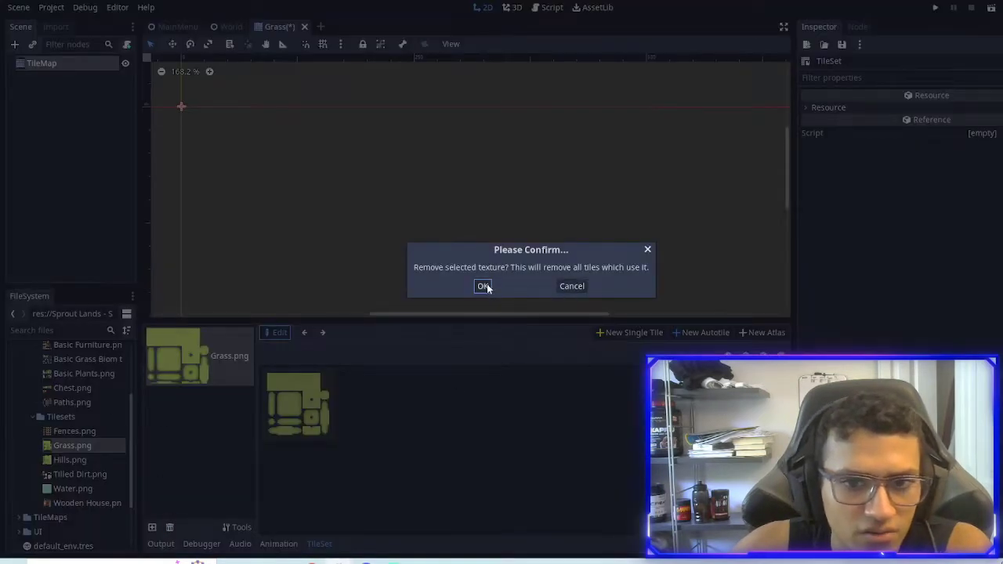
left_click(484, 286)
Step: Place Grass.png in the scene as a sprite and delete the sprite node again
right_click(92, 447)
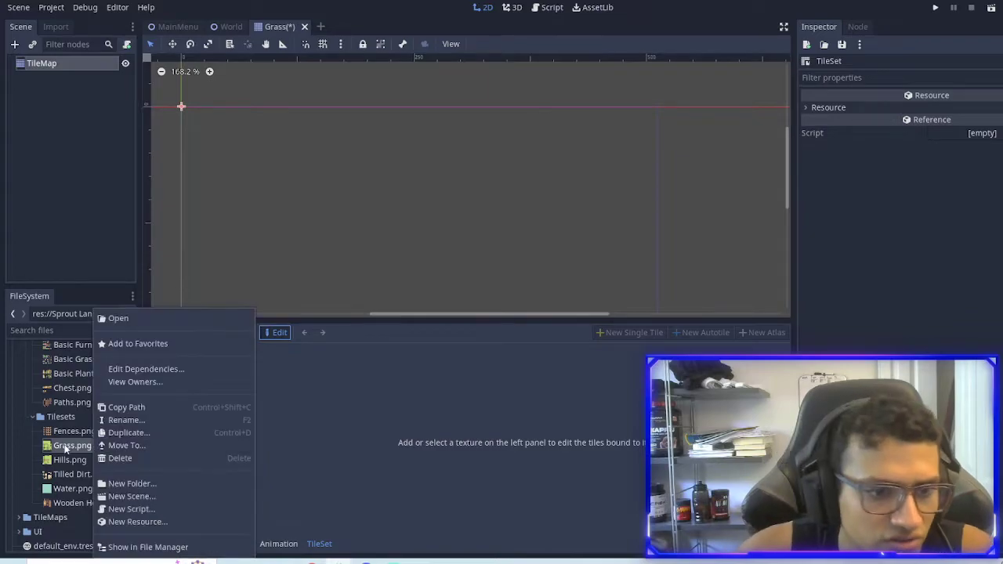
left_click(65, 449)
left_click_drag(65, 448, 494, 217)
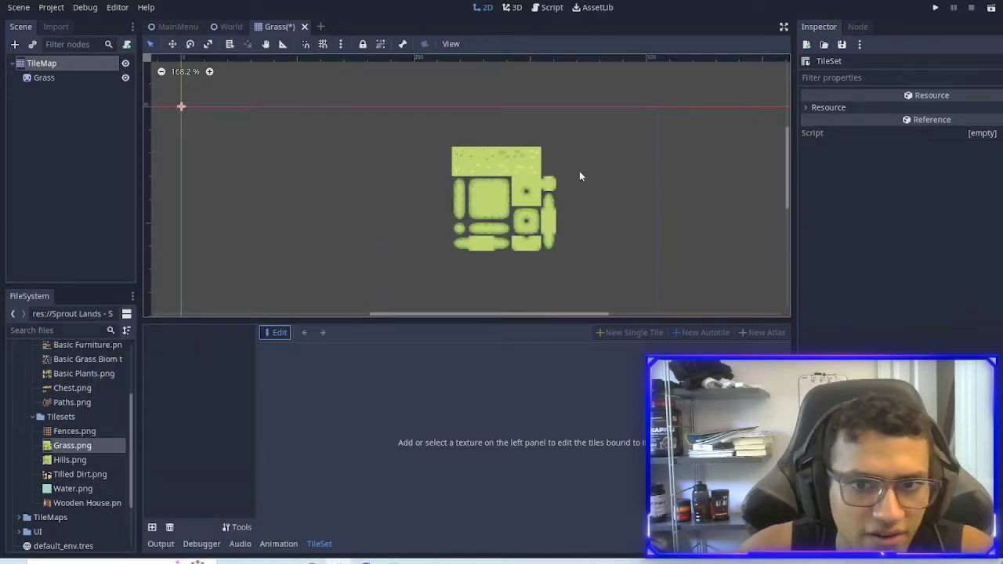
left_click(523, 205)
key("Delete")
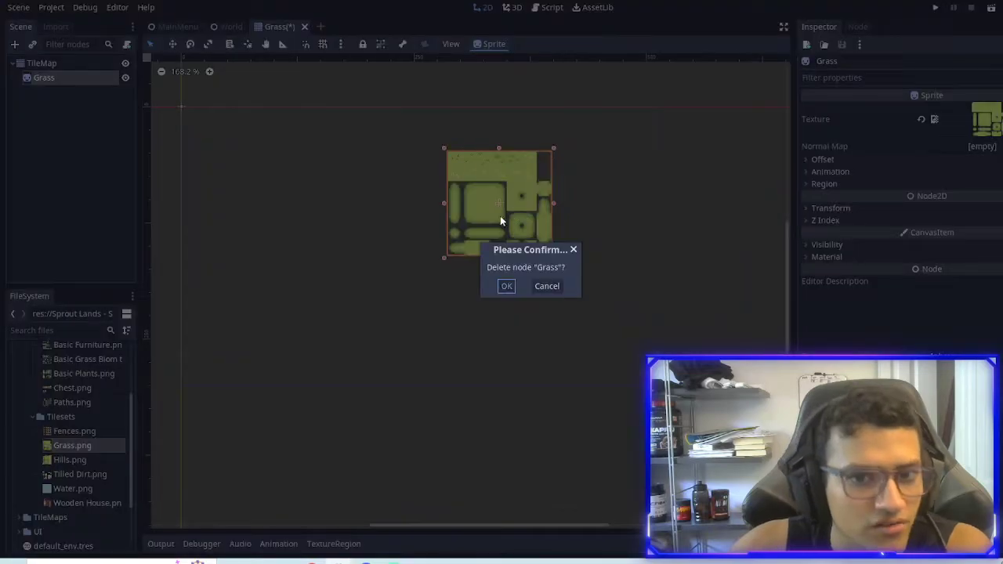
key("Return")
Step: Place the extended Grass.png in the scene as a sprite, examine its tiles up close, and delete the node
left_click(43, 64)
left_click(978, 126)
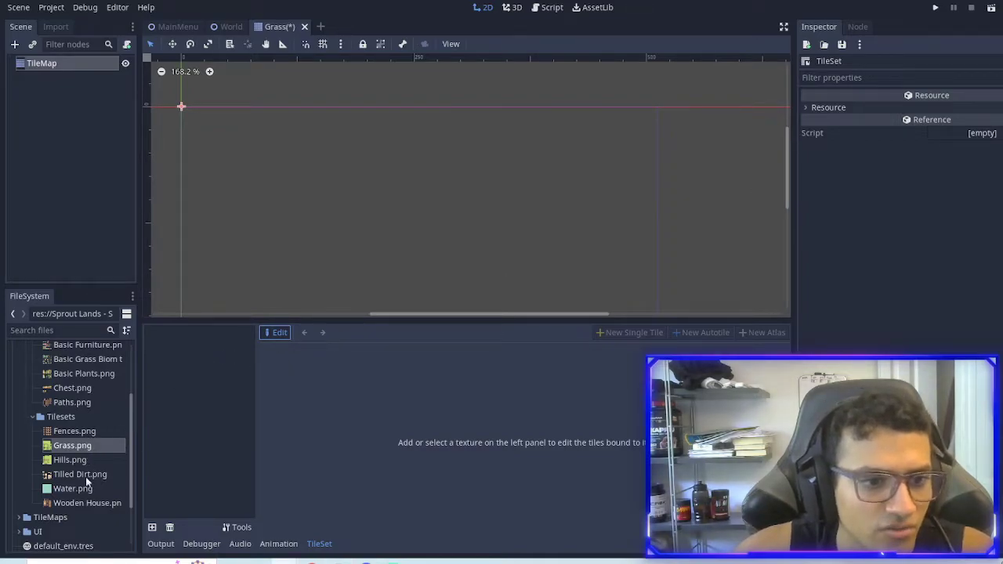
left_click_drag(81, 445, 513, 201)
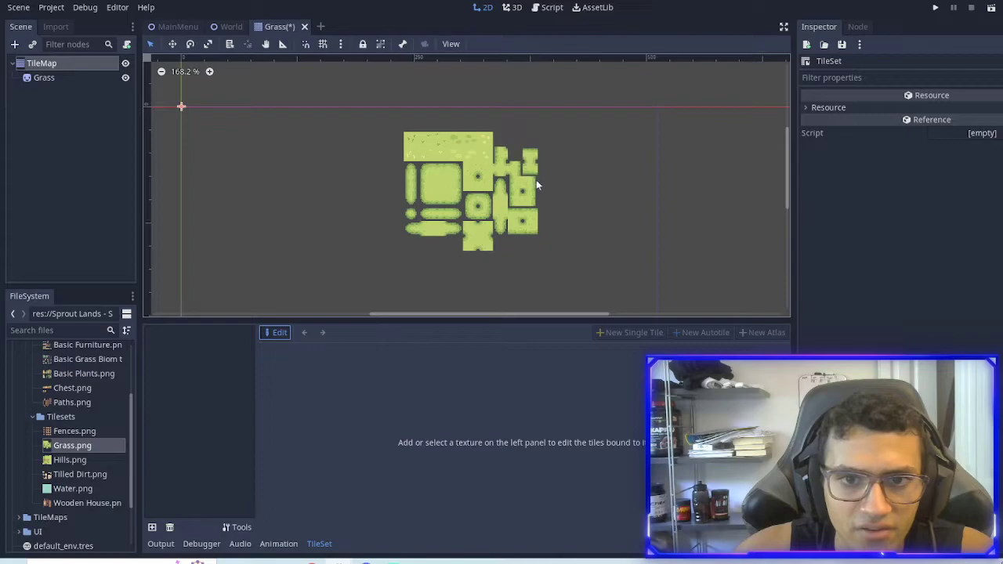
scroll(536, 185, "up", 5)
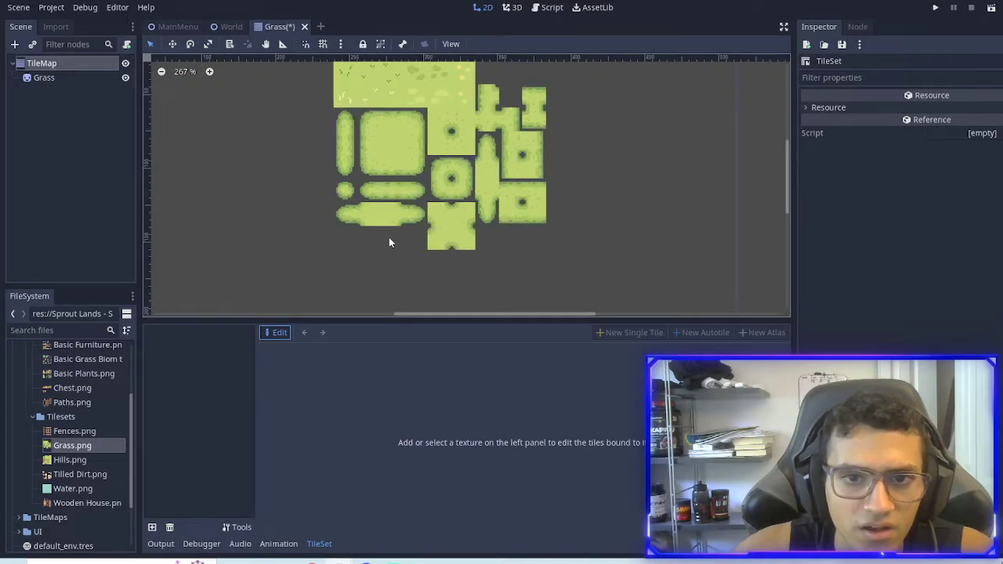
left_click(429, 206)
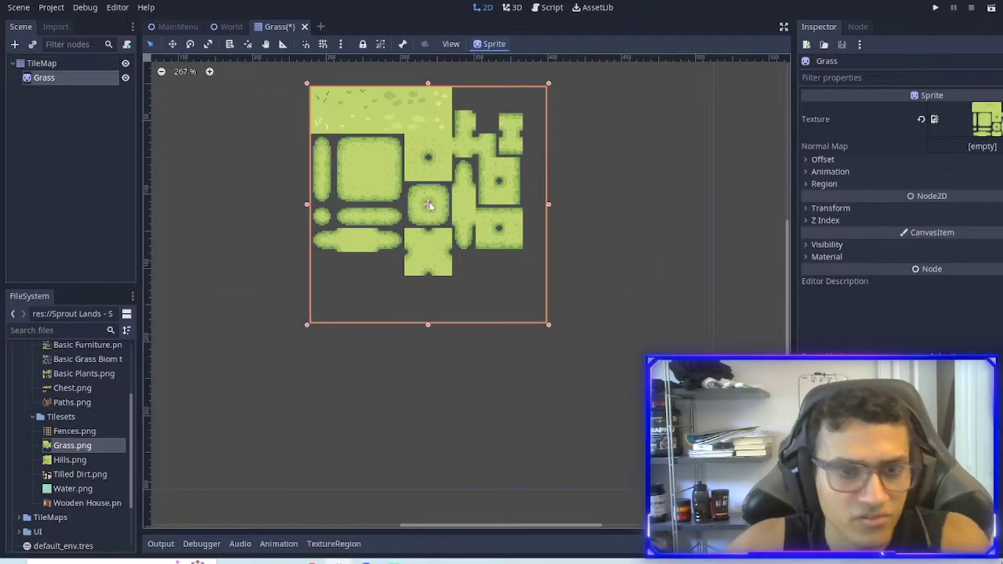
scroll(459, 185, "up", 5)
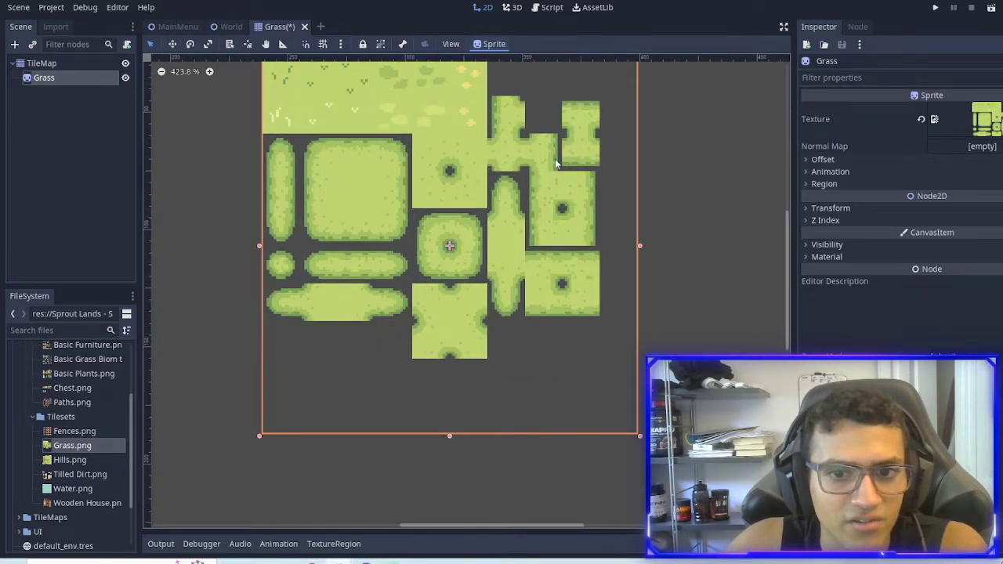
key("Delete")
key("Return")
Step: Add the extended Grass.png texture to the TileMap's TileSet
left_click(71, 68)
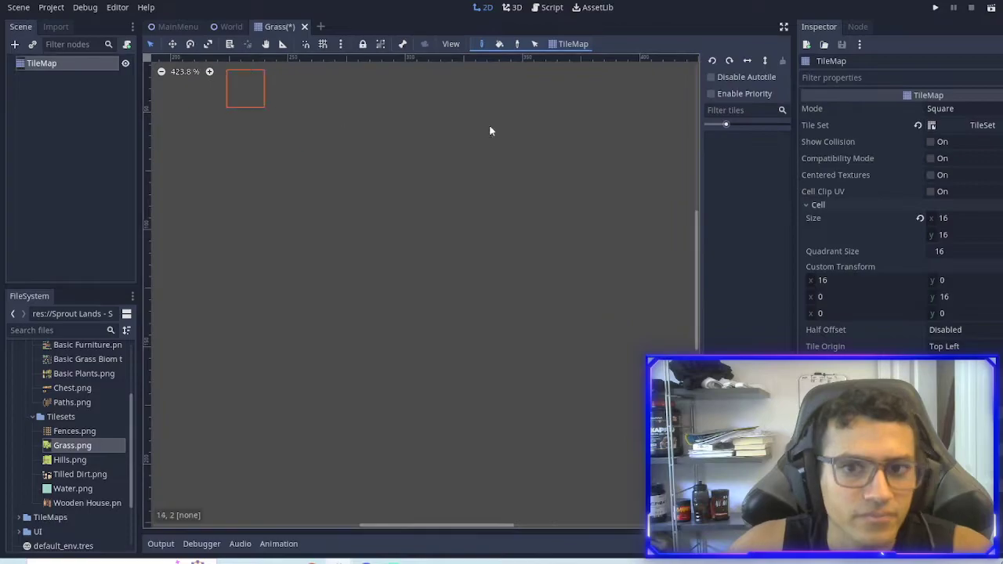
left_click(981, 125)
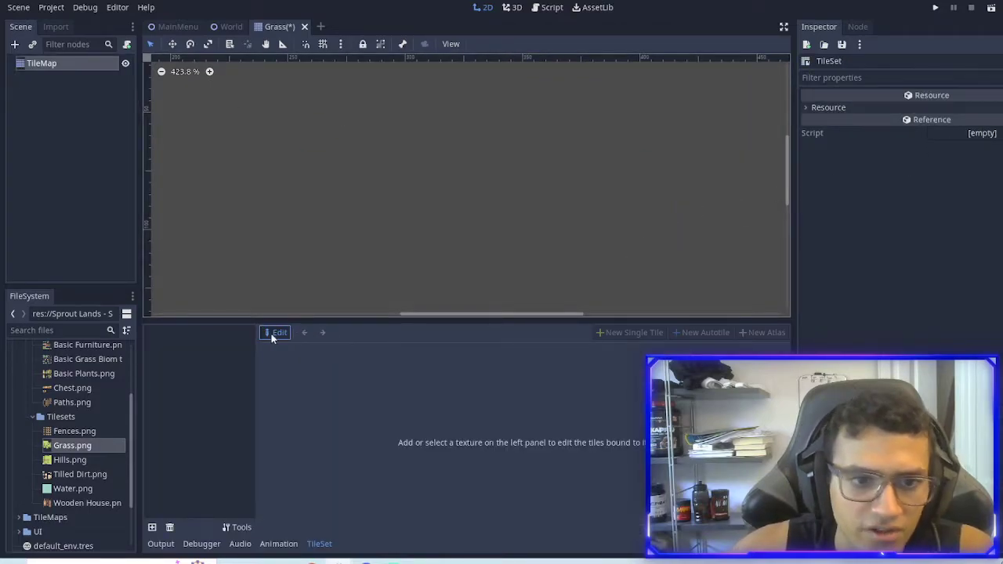
left_click_drag(91, 448, 268, 378)
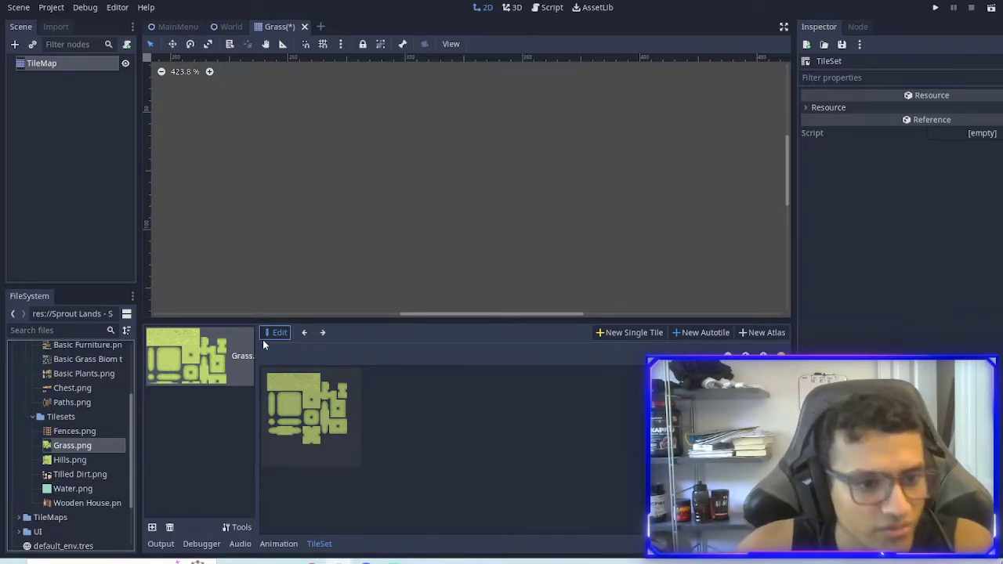
left_click_drag(69, 462, 217, 266)
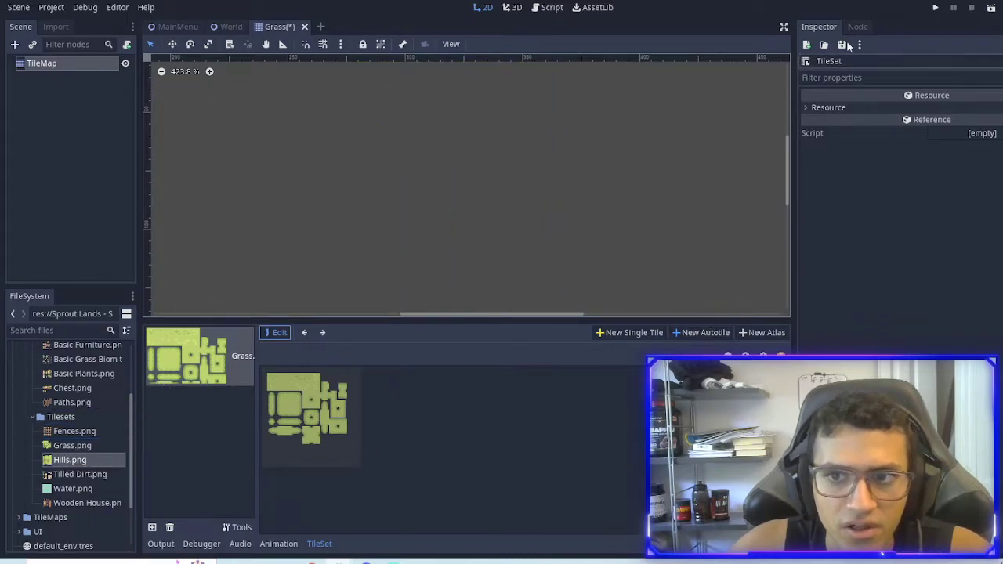
Step: Create a new autotile in the TileSet with grid snapping on and its region covering the whole grass texture
left_click_drag(500, 318, 501, 268)
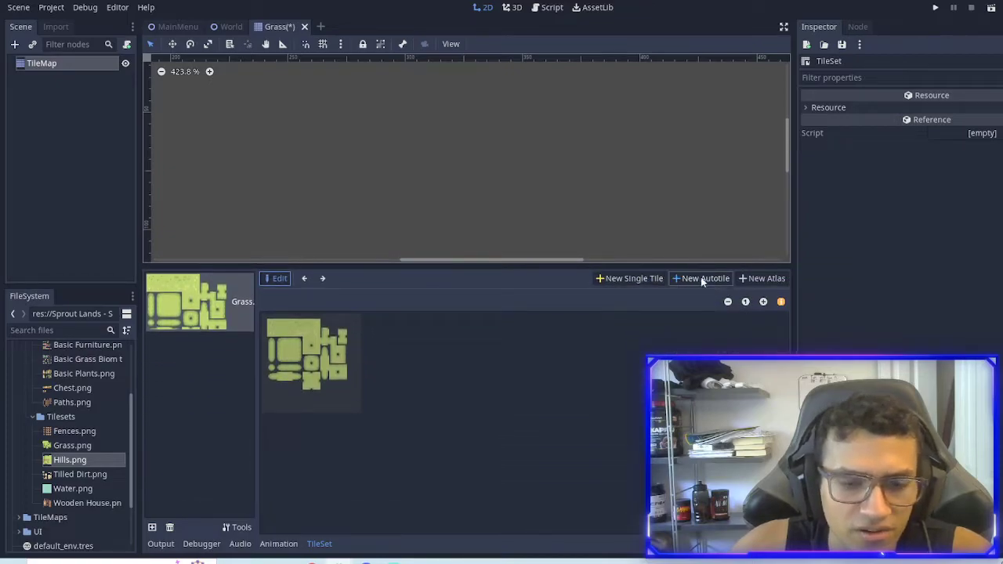
left_click(699, 279)
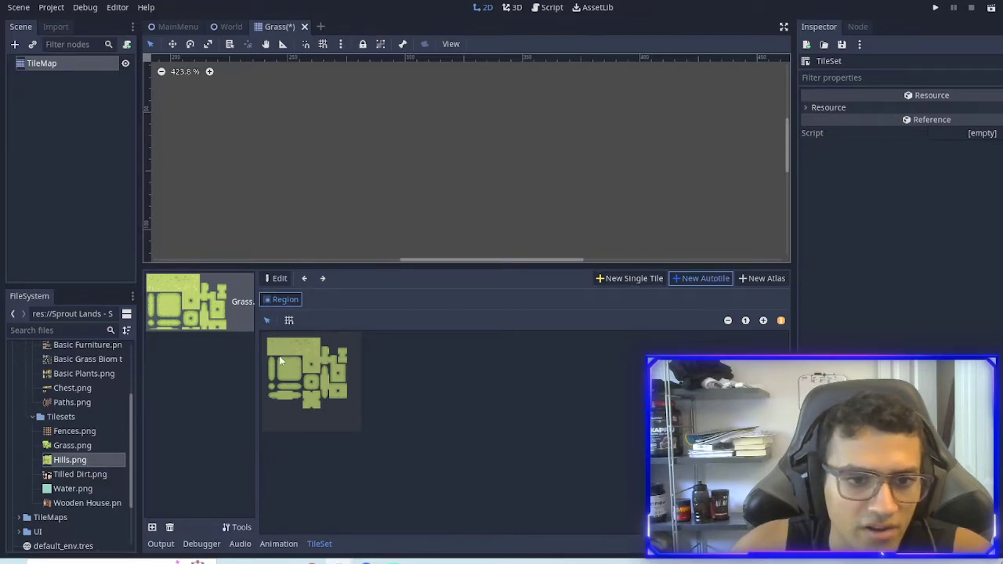
scroll(284, 352, "up", 4)
scroll(298, 351, "down", 2)
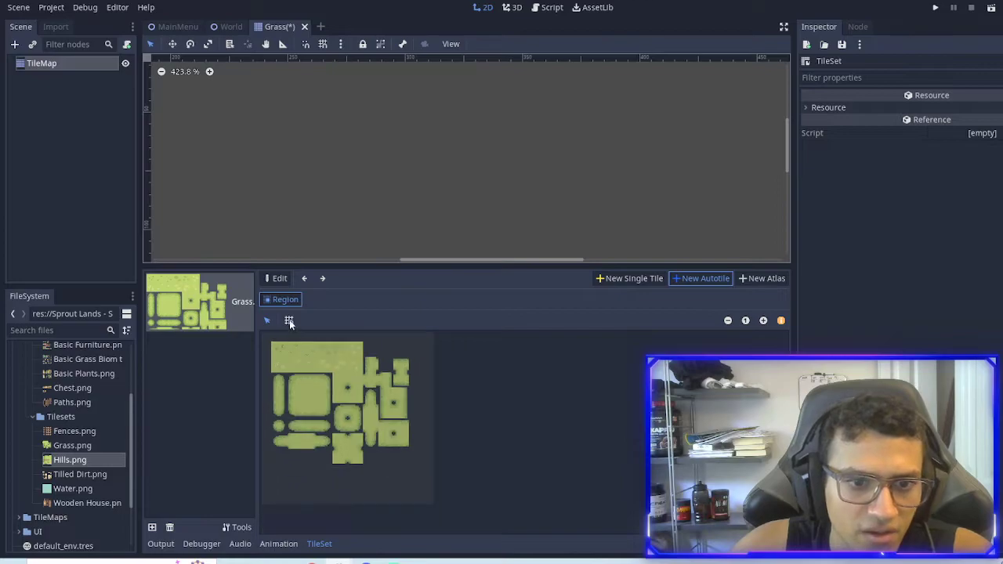
left_click(289, 319)
left_click_drag(279, 352, 421, 492)
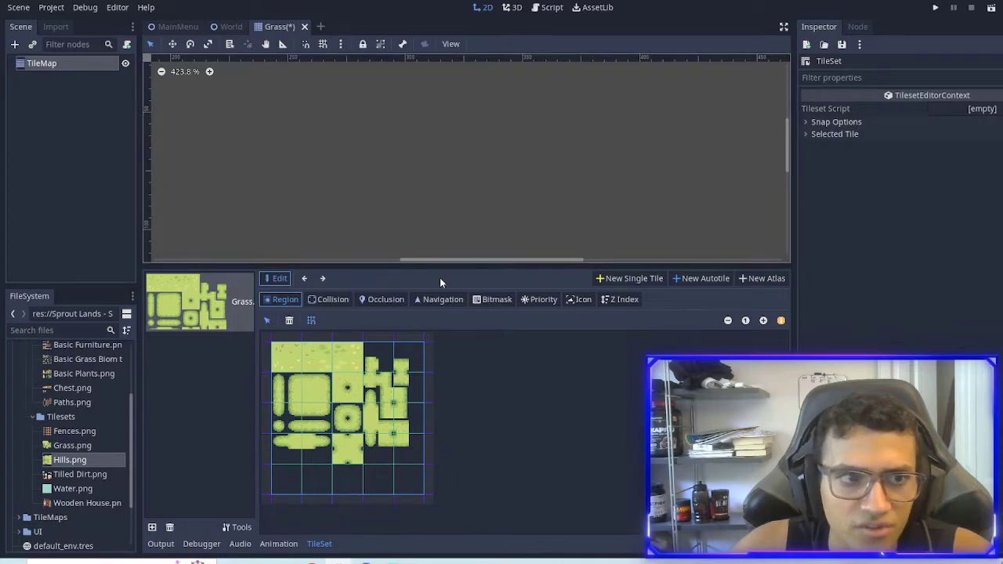
Step: Set the TileSet's snap step to 16 in both x and y
left_click(839, 122)
left_click(861, 229)
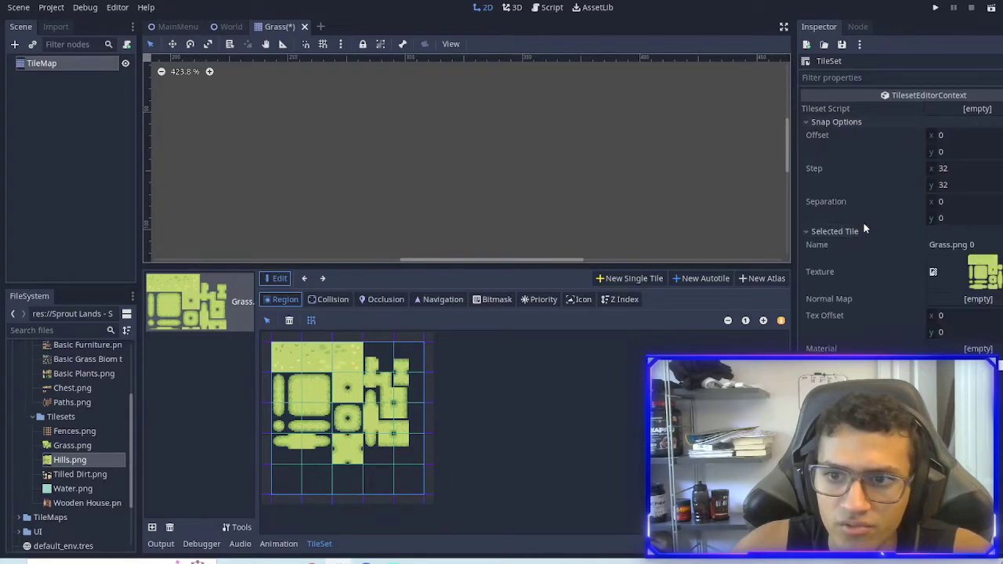
left_click(948, 169)
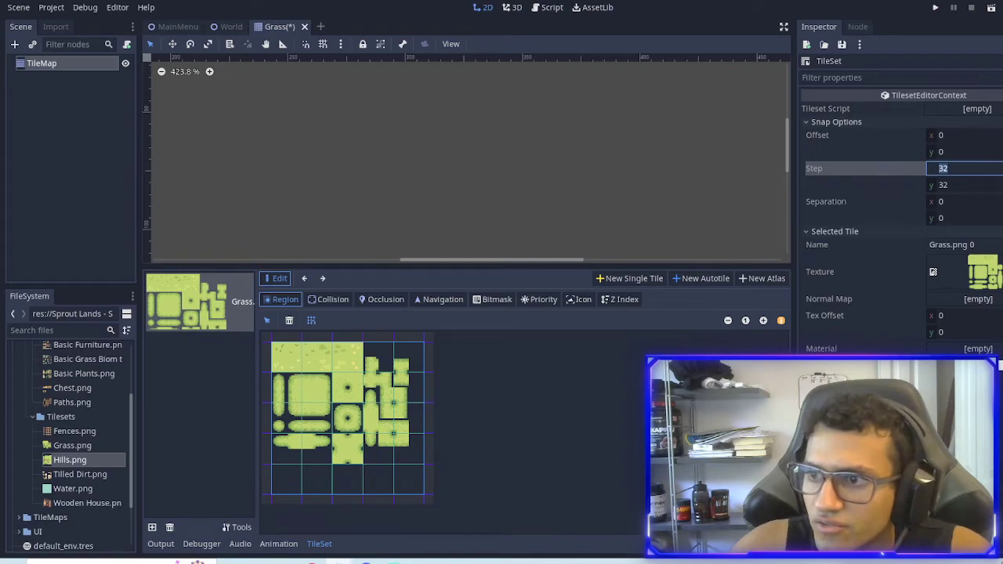
type("16")
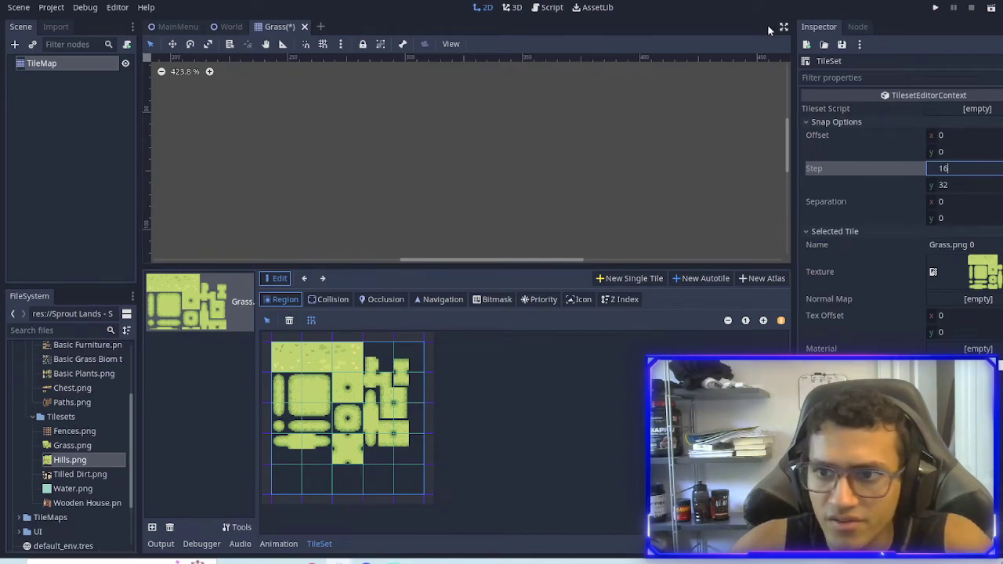
key("Tab")
type("16")
key("Return")
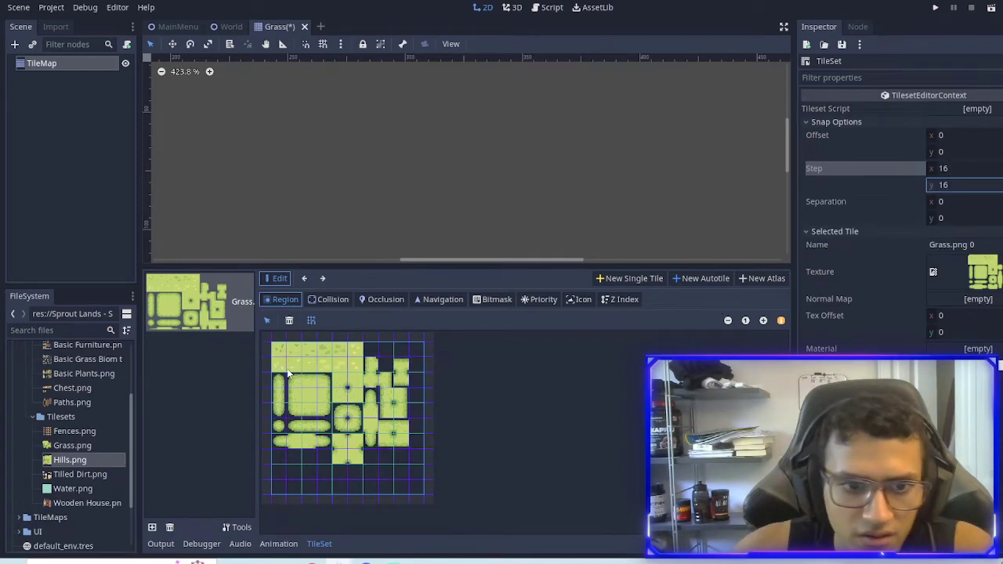
Step: Set the selected tile's autotile bitmask mode to 3x3 (minimal) and rename the tile to Grass
scroll(354, 419, "up", 1, "ctrl")
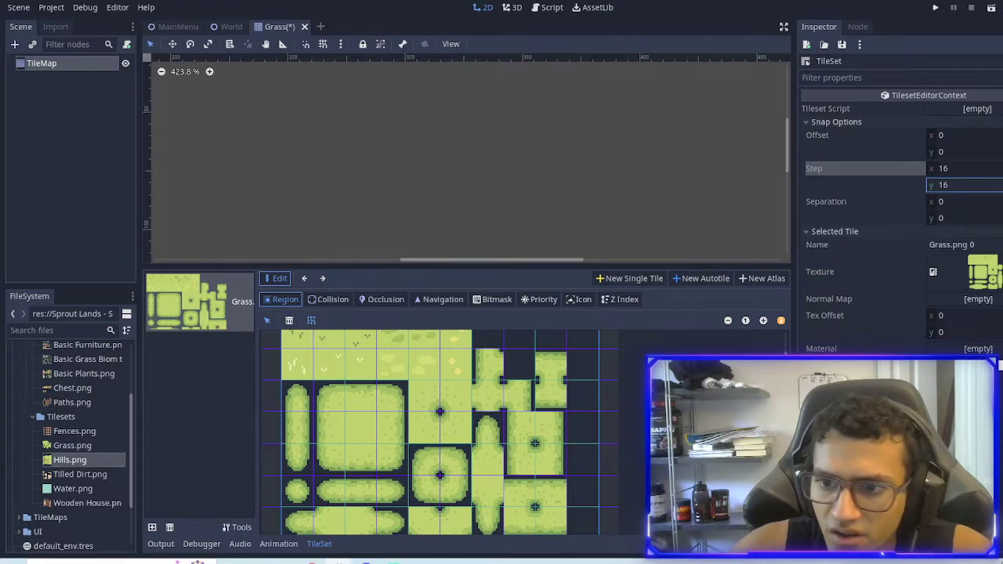
scroll(953, 233, "down", 2)
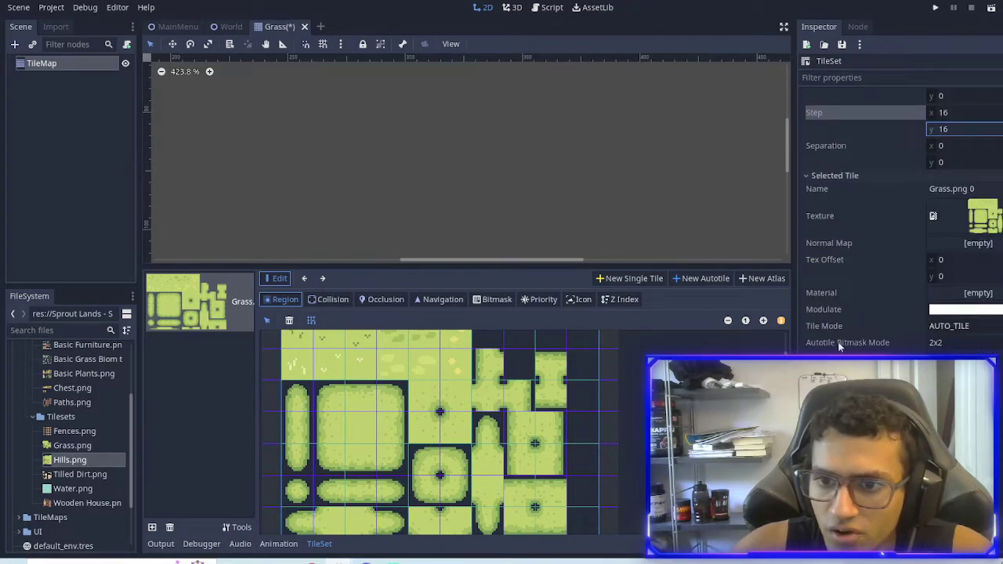
left_click(939, 346)
left_click(944, 376)
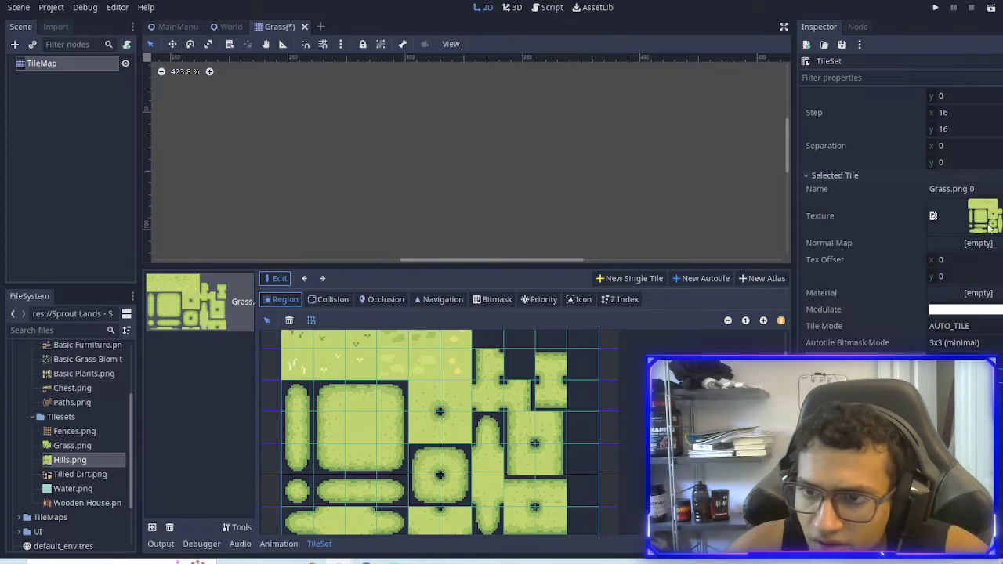
left_click_drag(976, 189, 952, 189)
key("BackSpace")
key("Return")
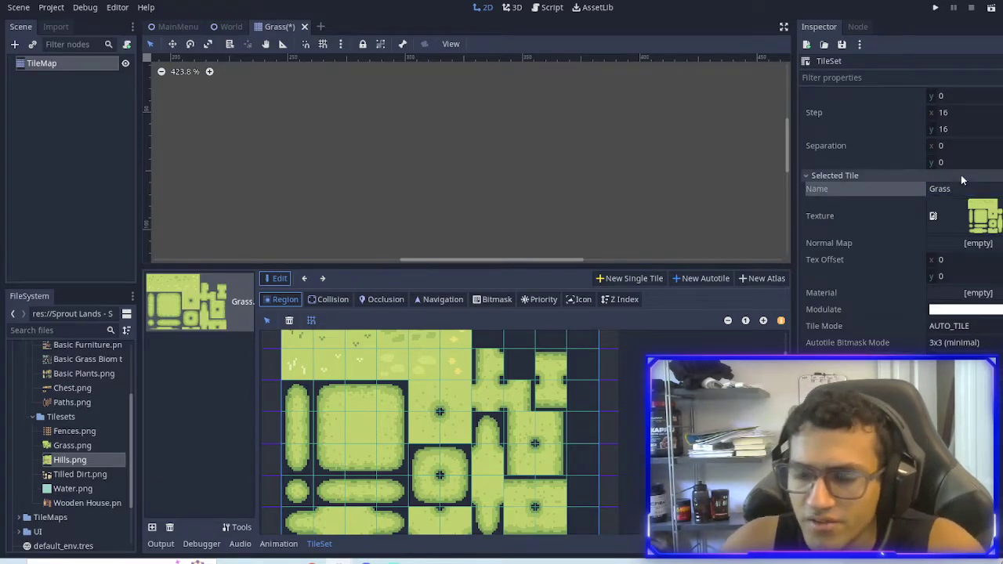
Step: Save the Grass scene and enlarge the TileSet editor to show more of the texture
scroll(941, 219, "up", 2)
key("ctrl+s")
scroll(926, 247, "down", 2)
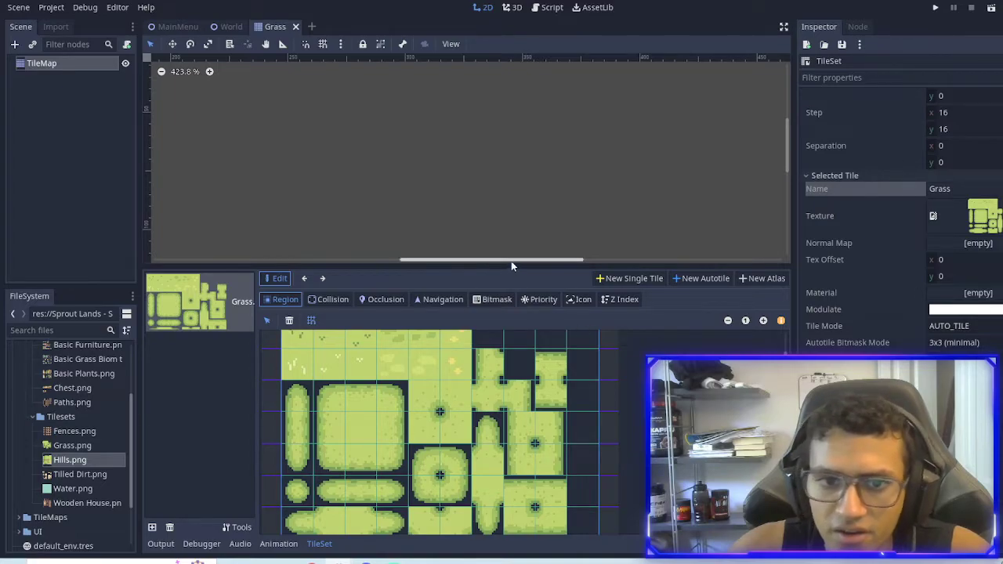
left_click_drag(511, 266, 509, 192)
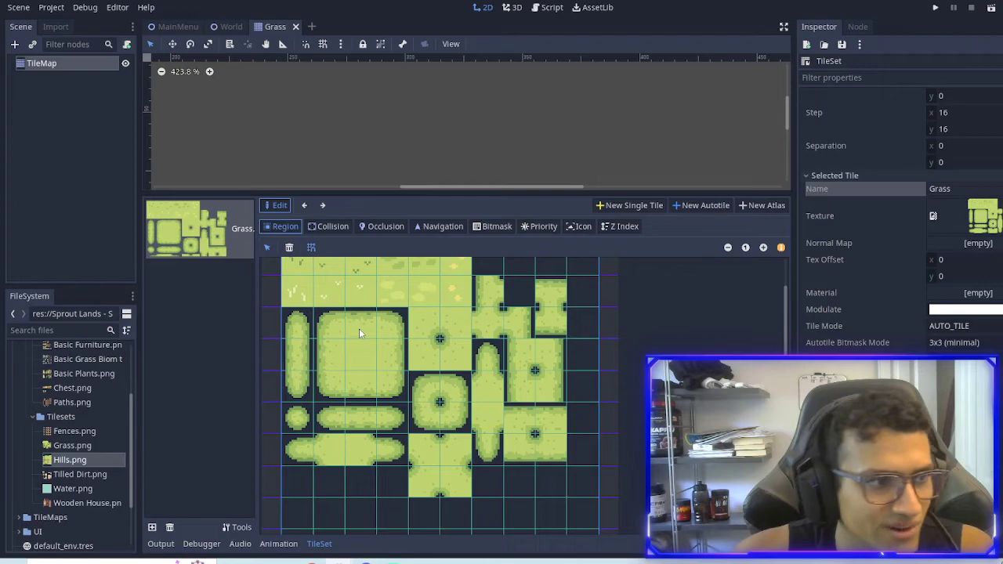
left_click_drag(449, 202, 451, 176)
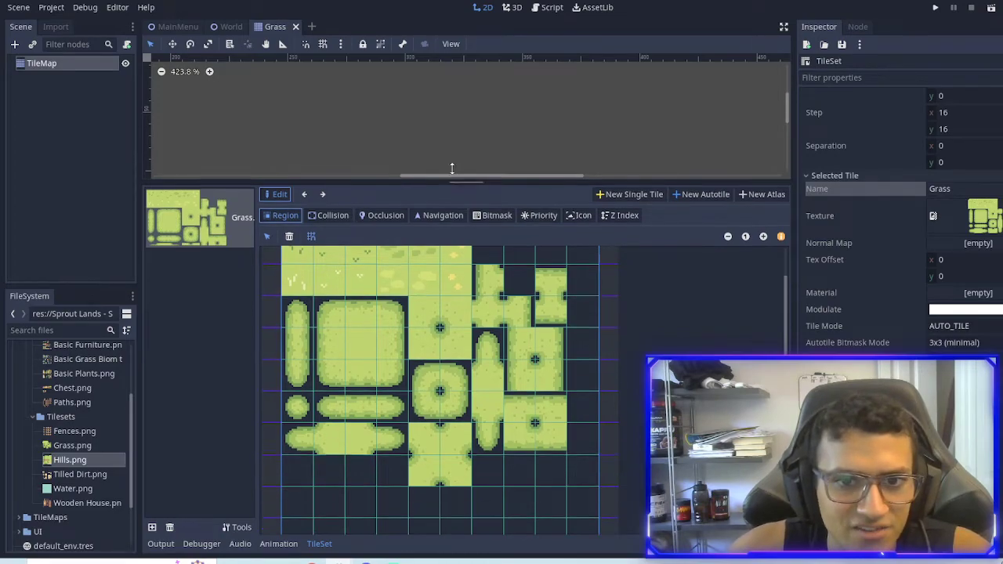
Step: In Bitmask mode, paint the bitmask of the large 3×3 grass square, leaving only its outer edge unpainted
left_click(497, 201)
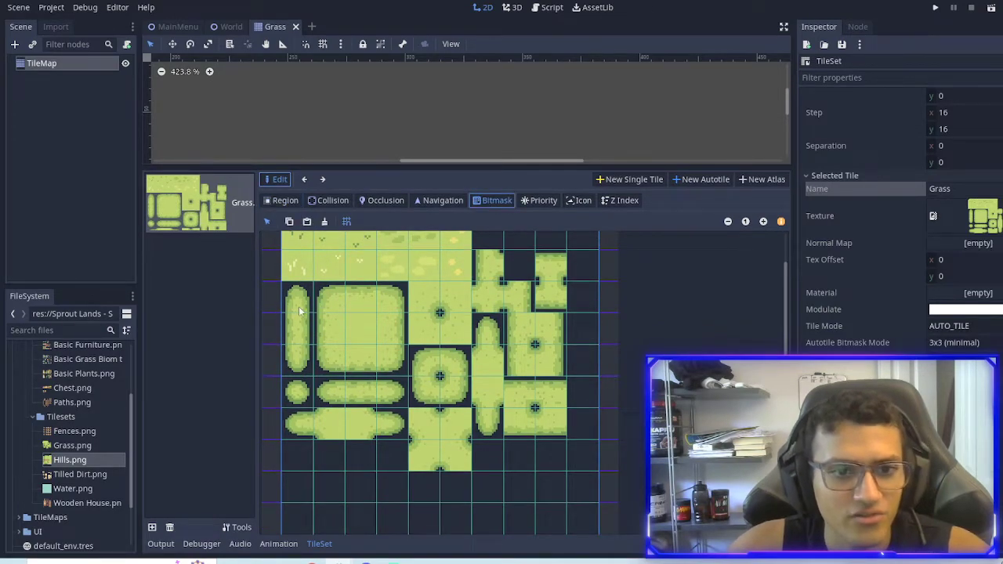
scroll(364, 405, "up", 5, "ctrl")
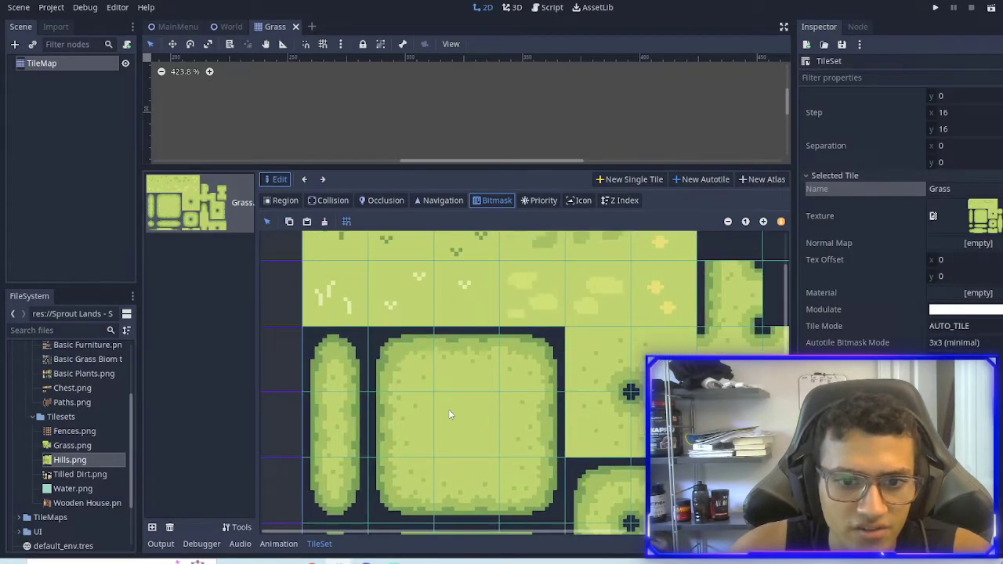
left_click(451, 405)
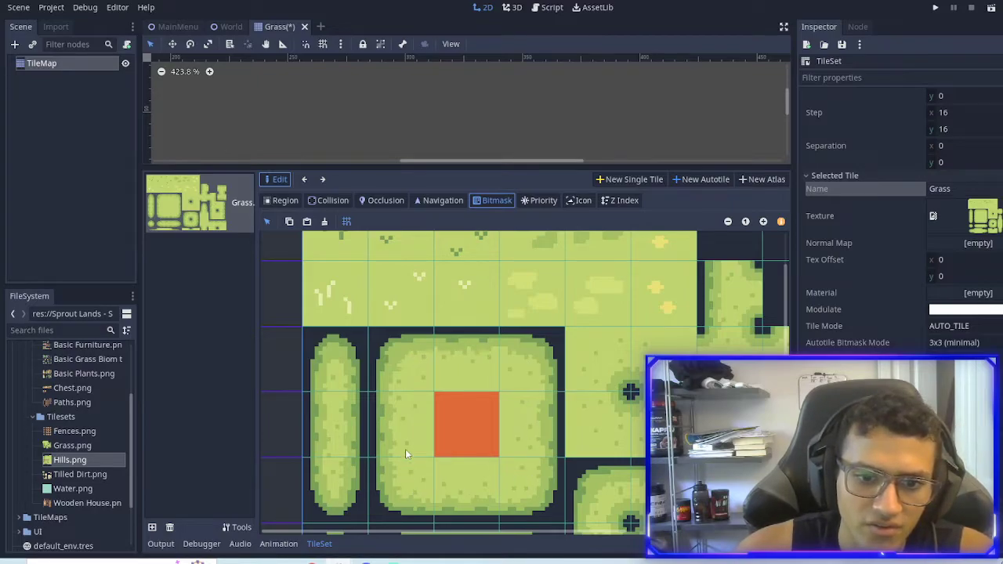
left_click(443, 402)
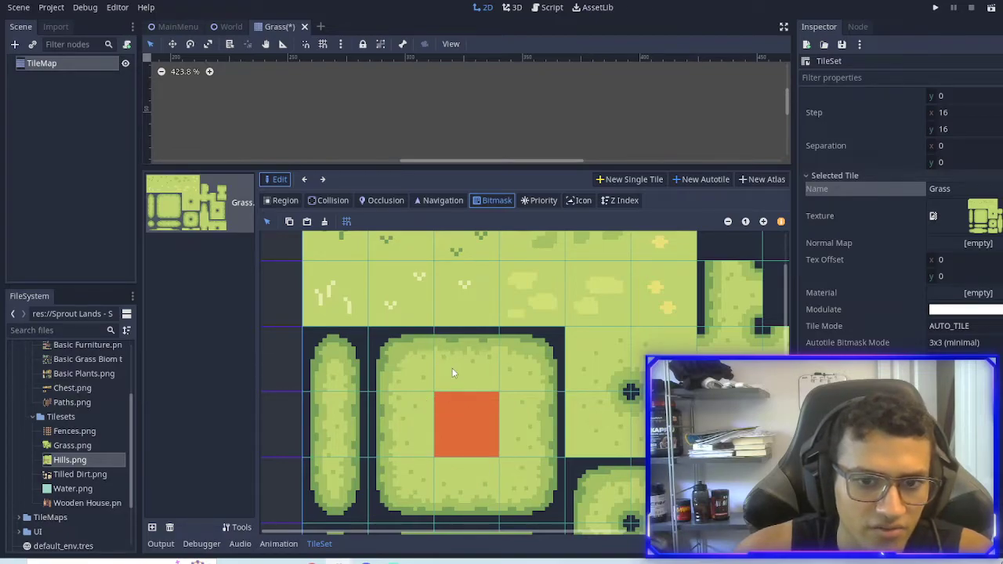
mouse_move(476, 464)
left_mouse_down()
mouse_move(508, 424)
mouse_move(479, 395)
mouse_move(445, 387)
mouse_move(506, 384)
left_mouse_up()
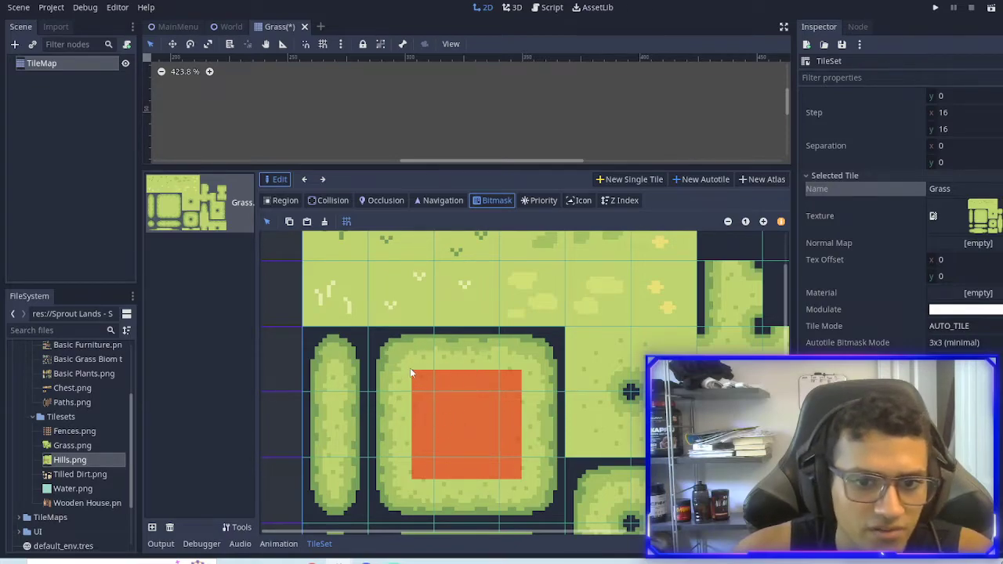
mouse_move(410, 367)
left_mouse_down()
mouse_move(399, 473)
mouse_move(428, 486)
mouse_move(488, 486)
left_mouse_up()
mouse_move(532, 422)
left_mouse_down()
mouse_move(448, 364)
mouse_move(419, 363)
mouse_move(539, 365)
mouse_move(531, 451)
left_mouse_up()
scroll(528, 488, "down", 2)
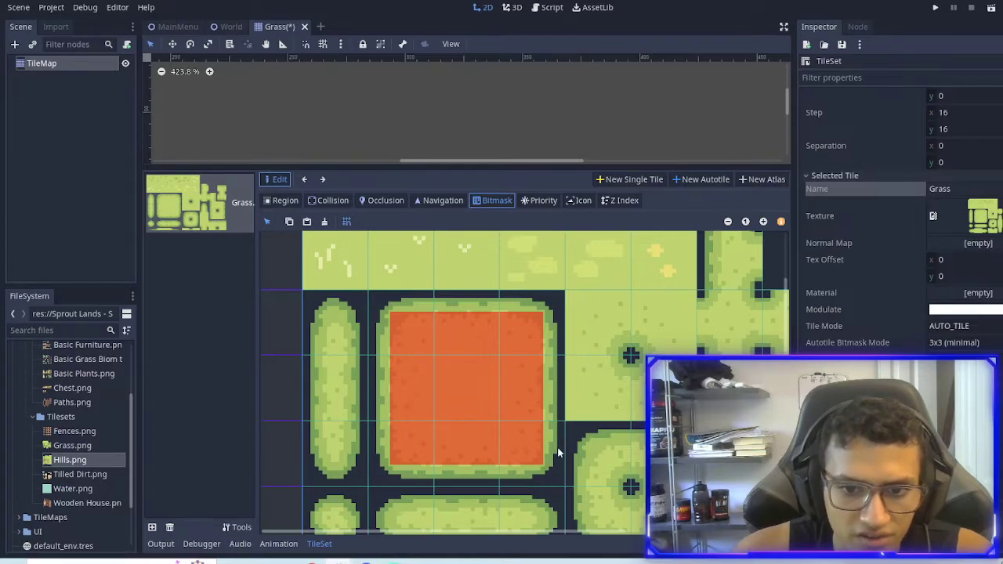
Step: Paint the centre bitmask cells of the narrow vertical strip, the single round tile and the narrow horizontal strip
scroll(521, 391, "down", 3)
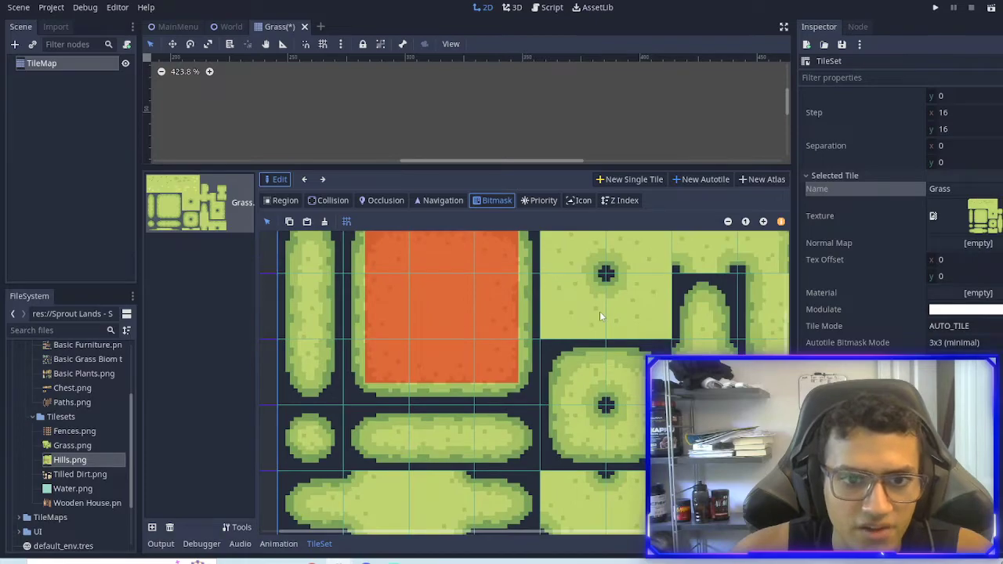
scroll(599, 311, "down", 1, "ctrl")
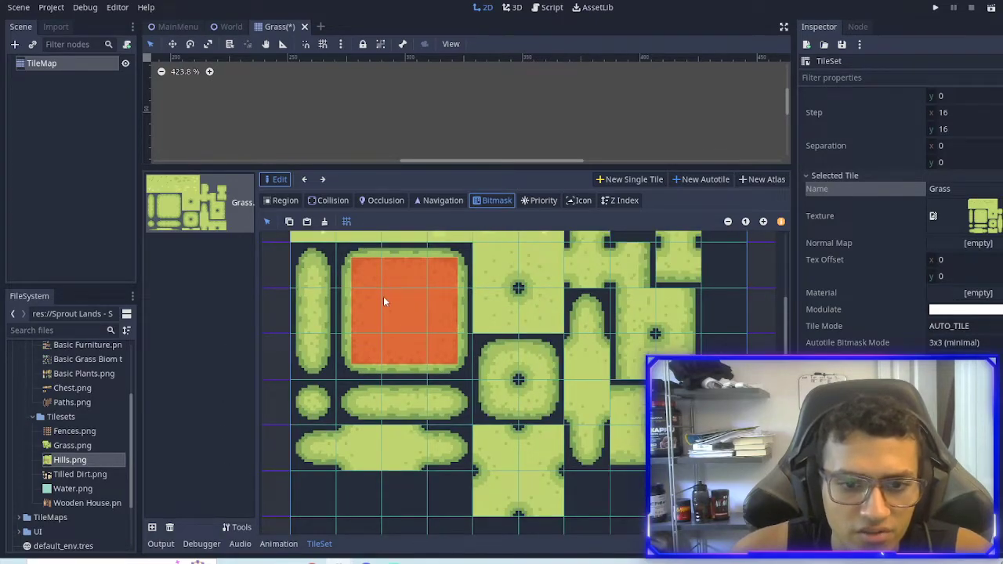
scroll(383, 296, "up", 2, "ctrl")
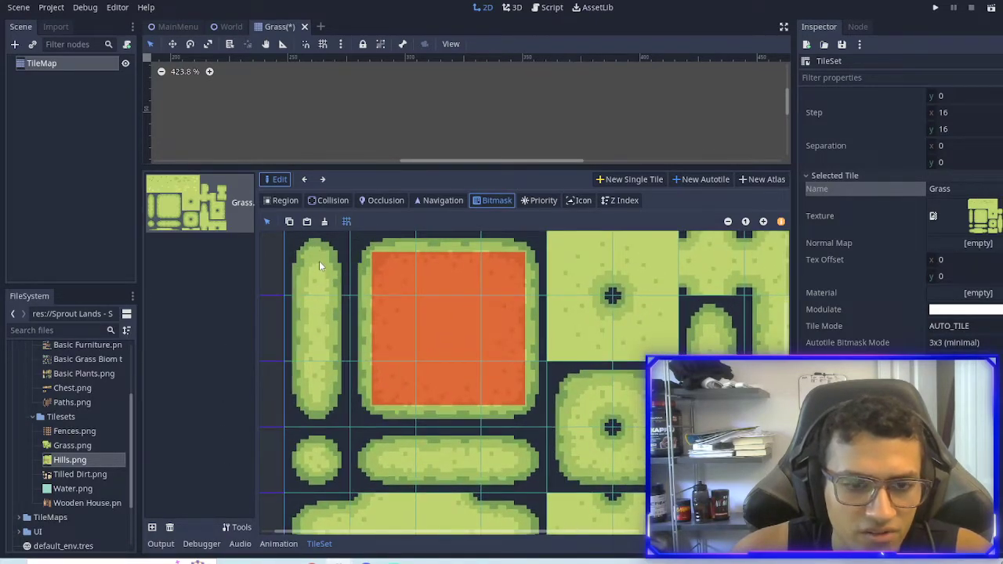
left_click_drag(315, 274, 314, 388)
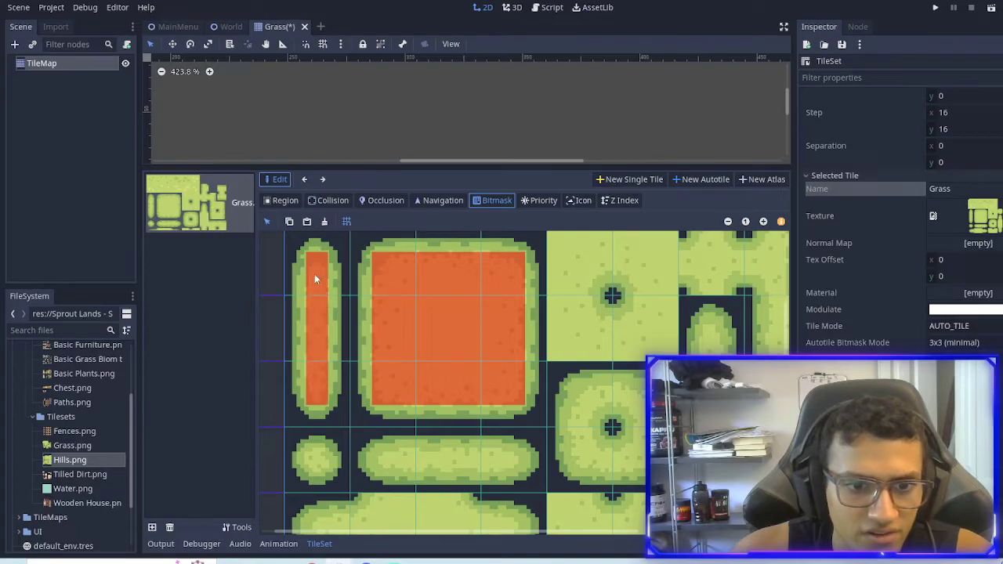
left_click(316, 464)
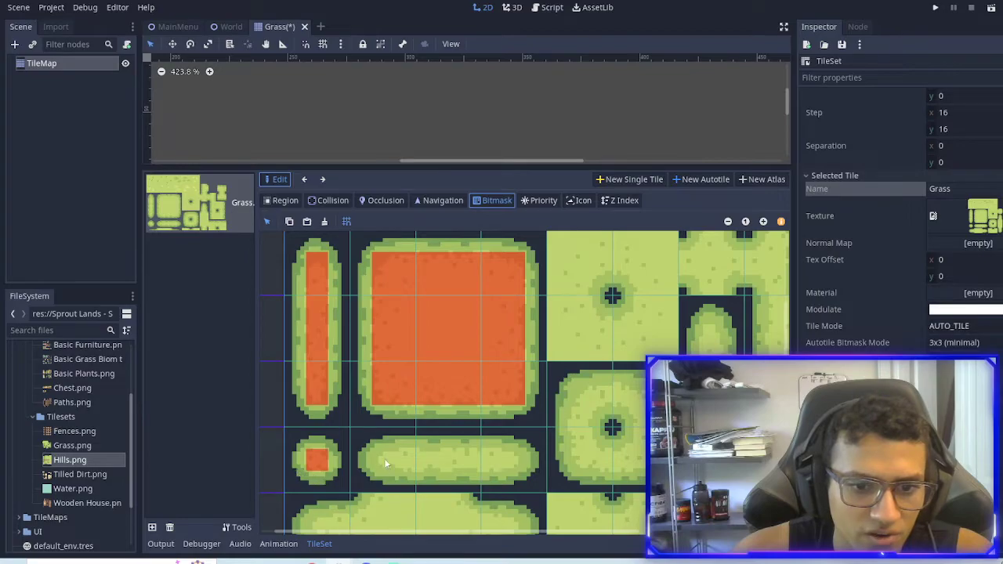
left_click_drag(384, 458, 516, 465)
scroll(373, 391, "down", 3)
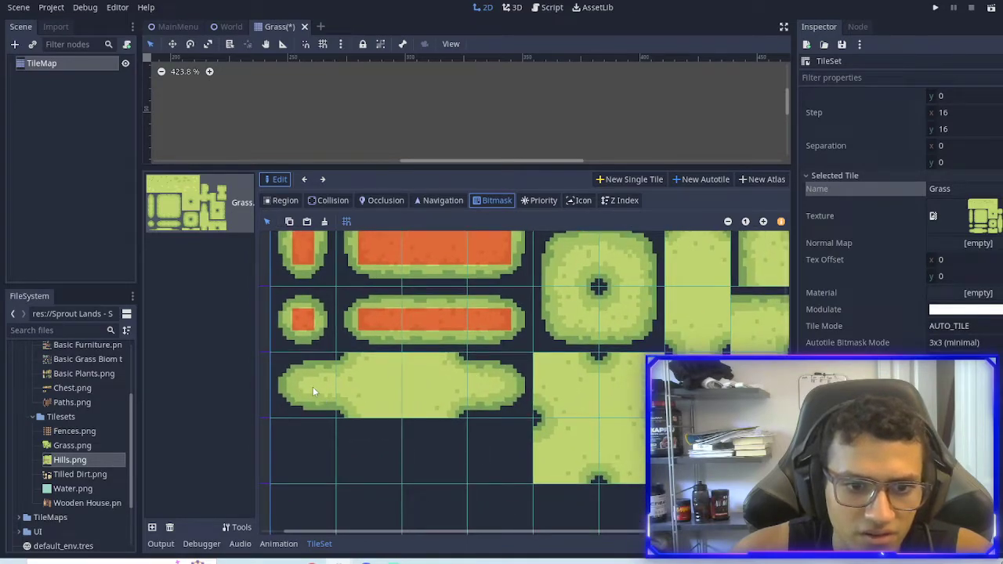
Step: Paint the bitmask of the wide horizontal shape below the strips, filling its thick middle and clearing the notched corner cells
left_click_drag(313, 391, 494, 390)
right_click_drag(502, 407, 462, 408)
left_click(454, 409)
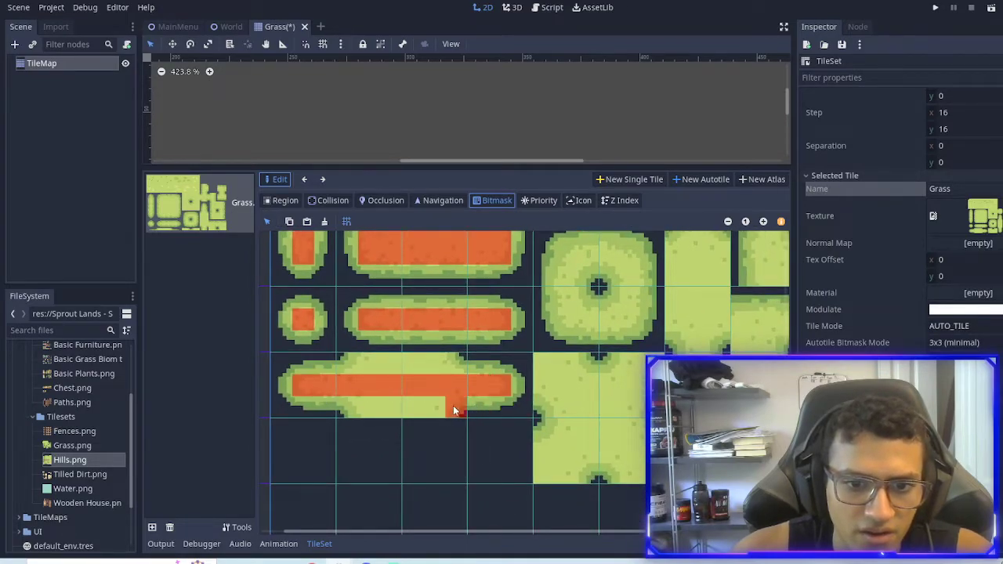
left_click_drag(454, 409, 362, 413)
right_click(461, 409)
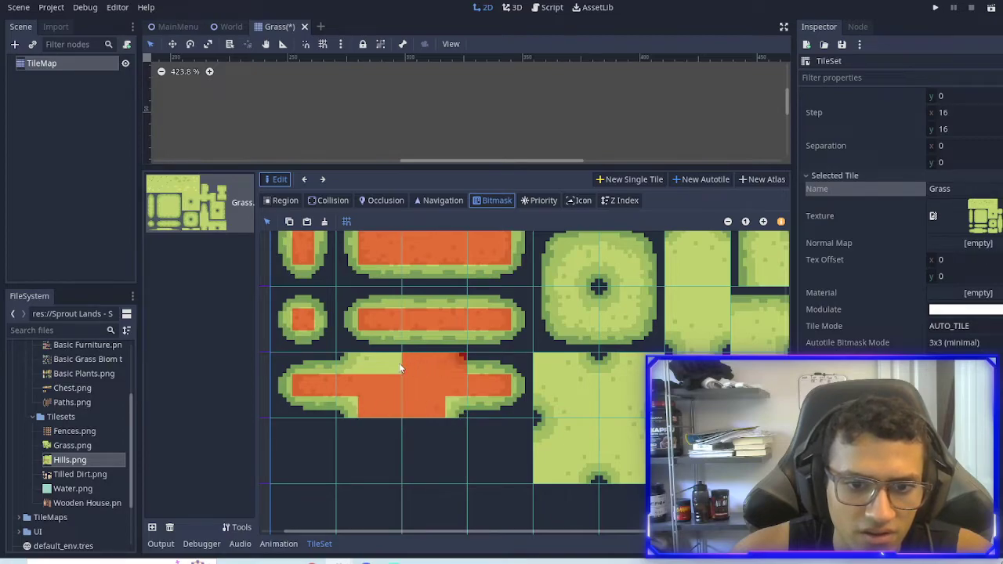
left_click_drag(399, 363, 364, 364)
right_click(453, 362)
Step: Paint the bitmask of the bottom 2×2 grass block, leaving the notches in the middle of its edges unpainted
mouse_move(547, 367)
left_mouse_down()
mouse_move(574, 376)
mouse_move(582, 399)
mouse_move(586, 431)
left_mouse_up()
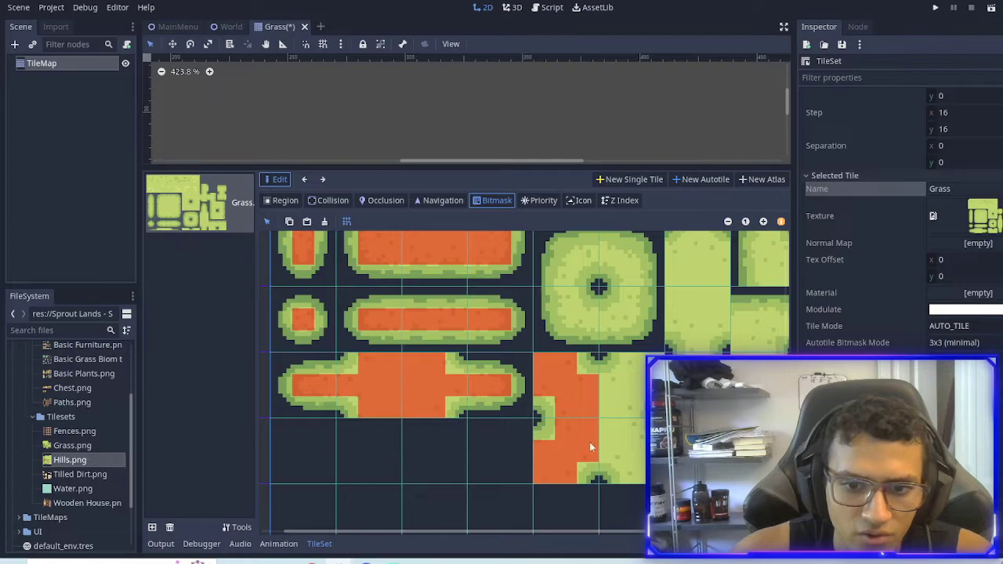
left_click(615, 443)
mouse_move(633, 475)
left_mouse_down()
mouse_move(614, 392)
mouse_move(612, 420)
mouse_move(642, 359)
left_mouse_up()
Step: Paint the bitmask of the vertical tapered grass column, filling its wide middle and only the centre of both narrow ends
middle_click_drag(701, 396, 587, 451)
mouse_move(583, 453)
left_mouse_down()
mouse_move(589, 365)
mouse_move(569, 377)
mouse_move(583, 357)
mouse_move(558, 357)
mouse_move(604, 361)
left_mouse_up()
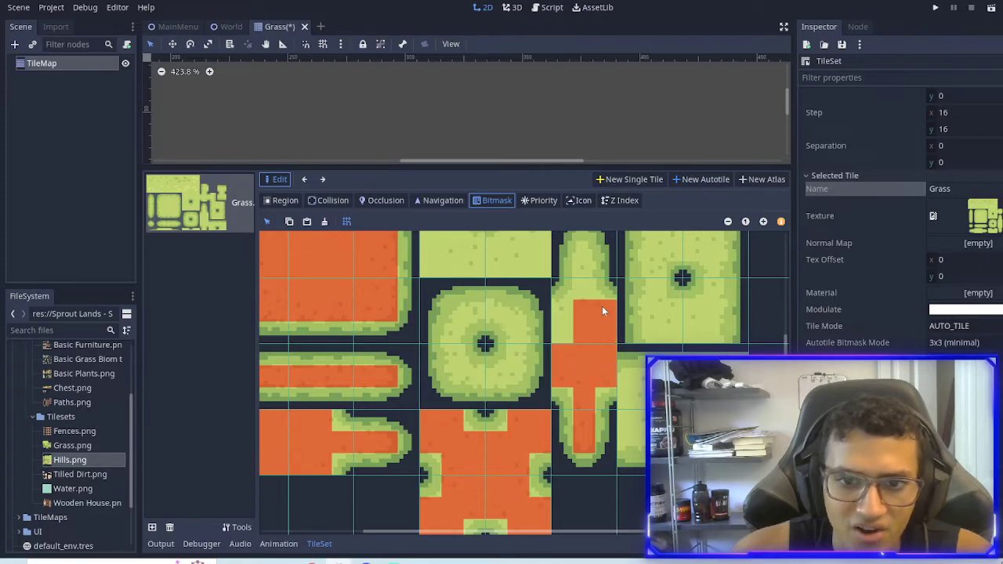
left_click_drag(602, 312, 573, 308)
left_click(585, 249)
middle_click_drag(586, 301, 564, 355)
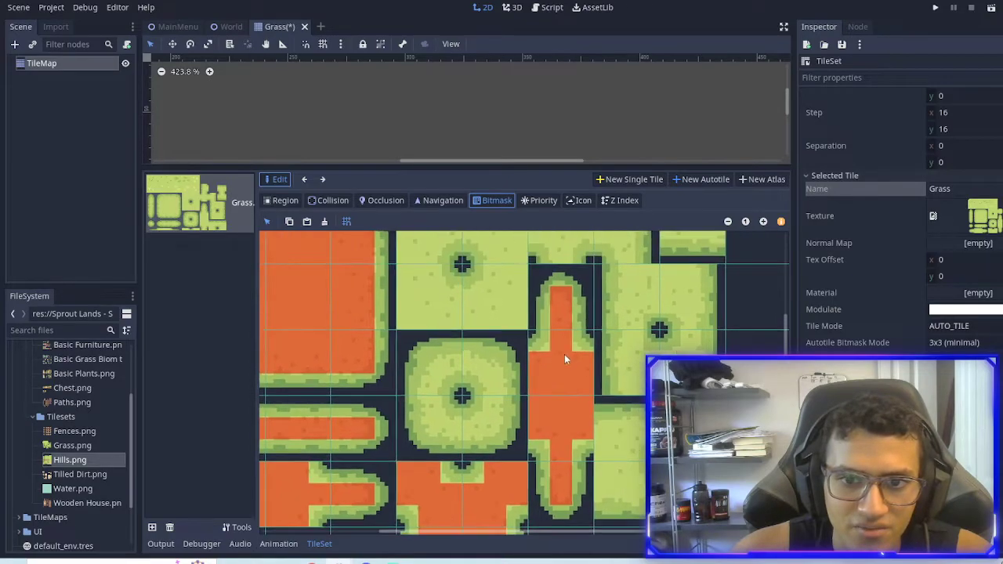
Step: Paint the bitmasks of the rounded 2×2 block and the two 2×2 blocks right of the column, leaving centre holes and grass borders unpainted
mouse_move(497, 407)
left_mouse_down()
mouse_move(468, 427)
mouse_move(440, 428)
mouse_move(435, 401)
mouse_move(473, 373)
left_mouse_up()
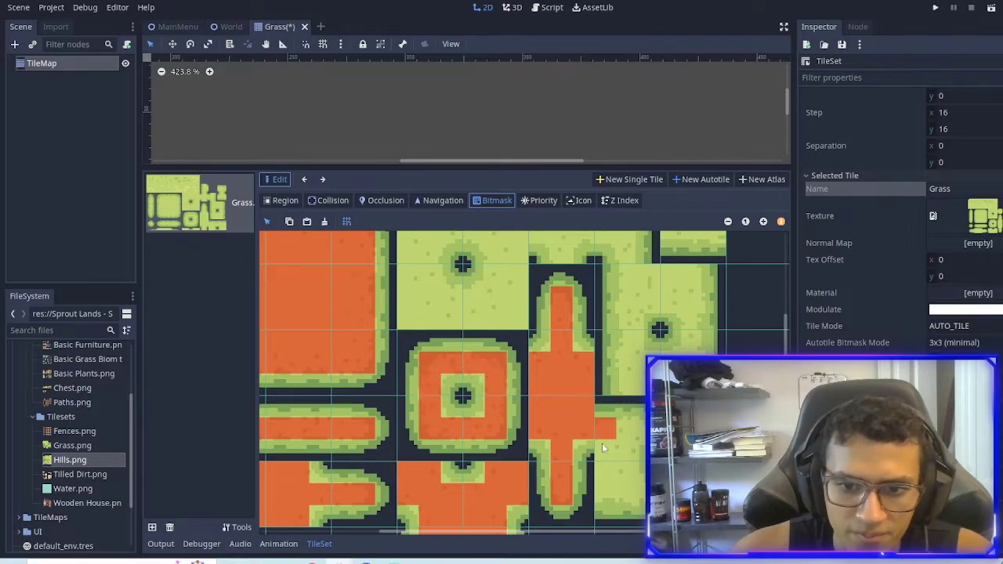
left_click_drag(636, 439, 650, 435)
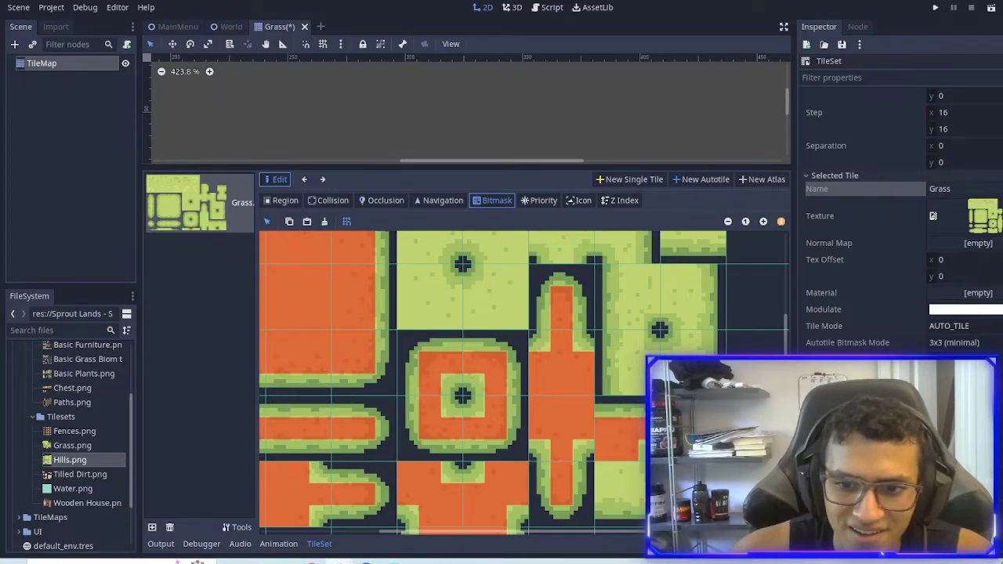
scroll(599, 506, "right", 2, "shift")
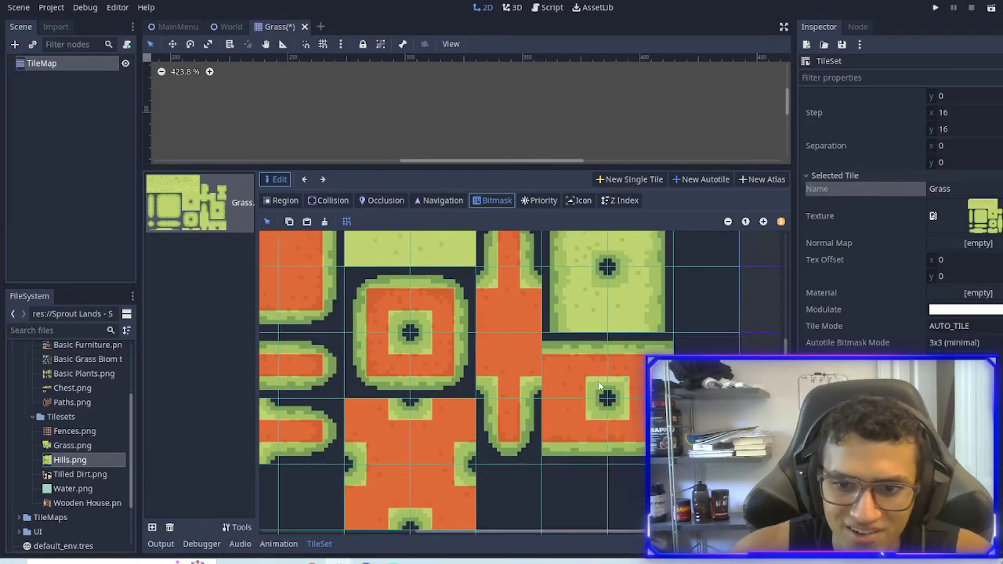
scroll(612, 356, "down", 2)
scroll(599, 388, "up", 2)
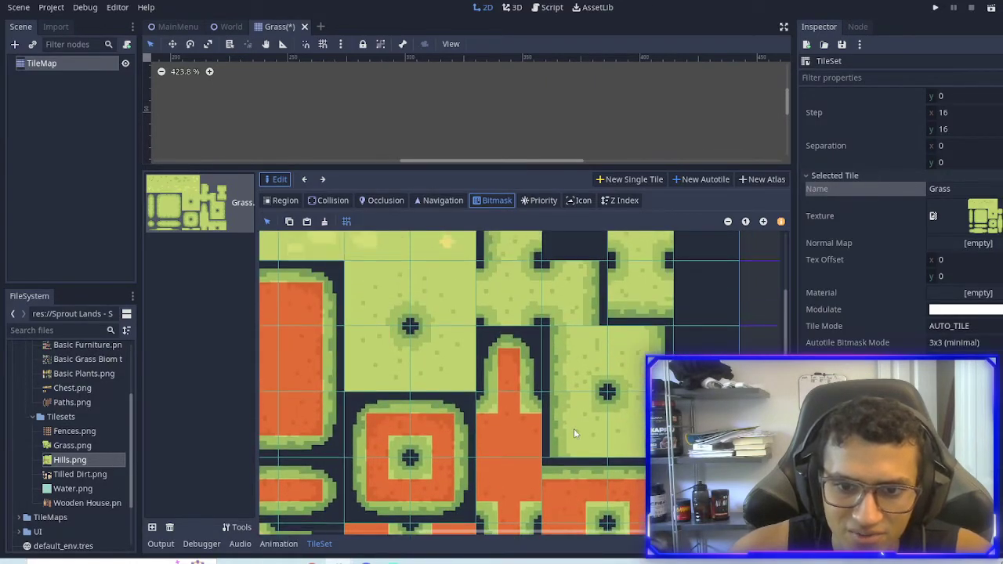
left_click(642, 407)
left_click_drag(642, 408, 621, 347)
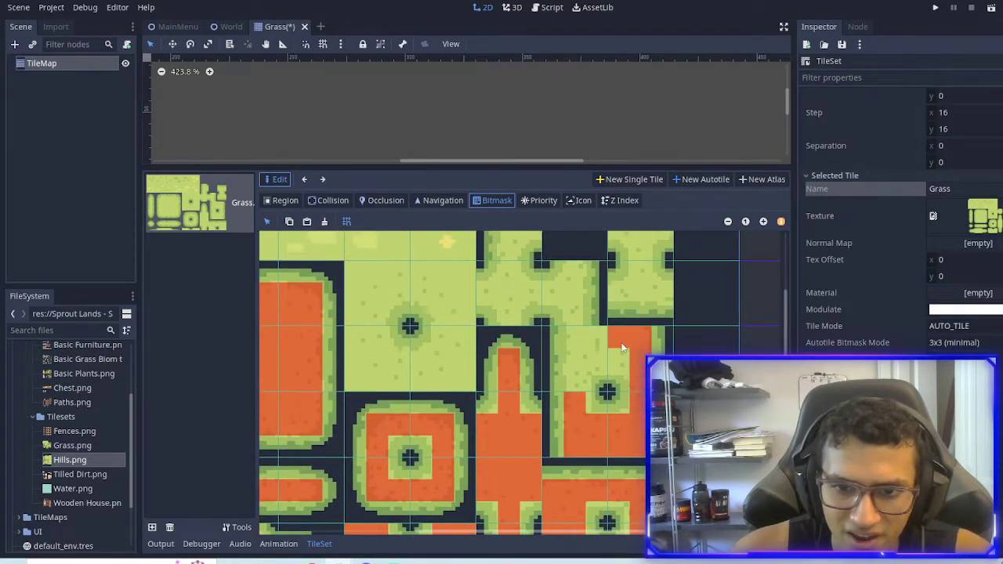
Step: Paint the bitmasks of the notched junction tiles in the texture's upper right, leaving their corners and outer edges unpainted
scroll(595, 388, "up", 2)
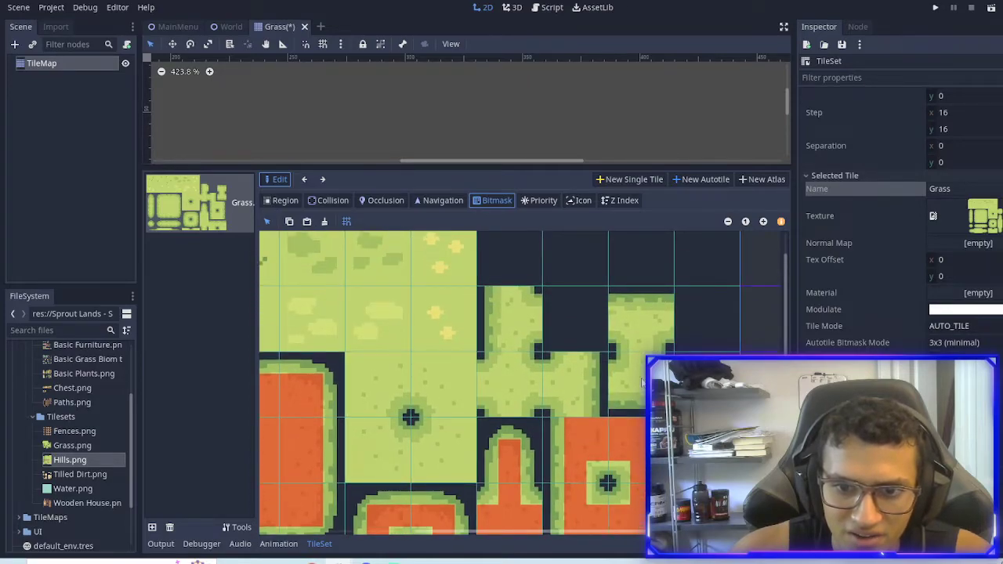
left_click(636, 364)
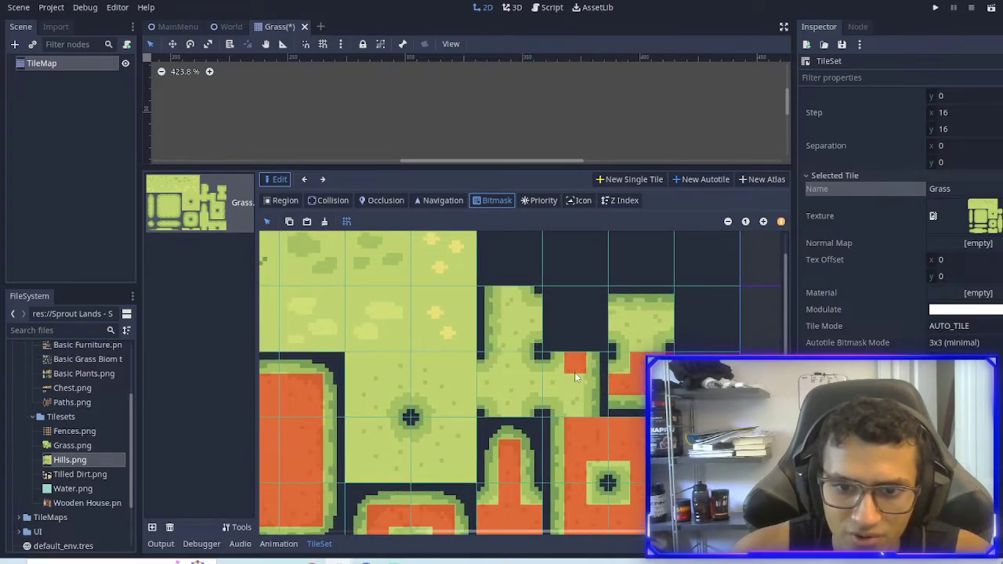
mouse_move(513, 409)
left_mouse_down()
mouse_move(519, 366)
mouse_move(532, 393)
mouse_move(497, 389)
mouse_move(518, 307)
left_mouse_up()
mouse_move(638, 322)
left_mouse_down()
mouse_move(663, 327)
mouse_move(639, 359)
left_mouse_up()
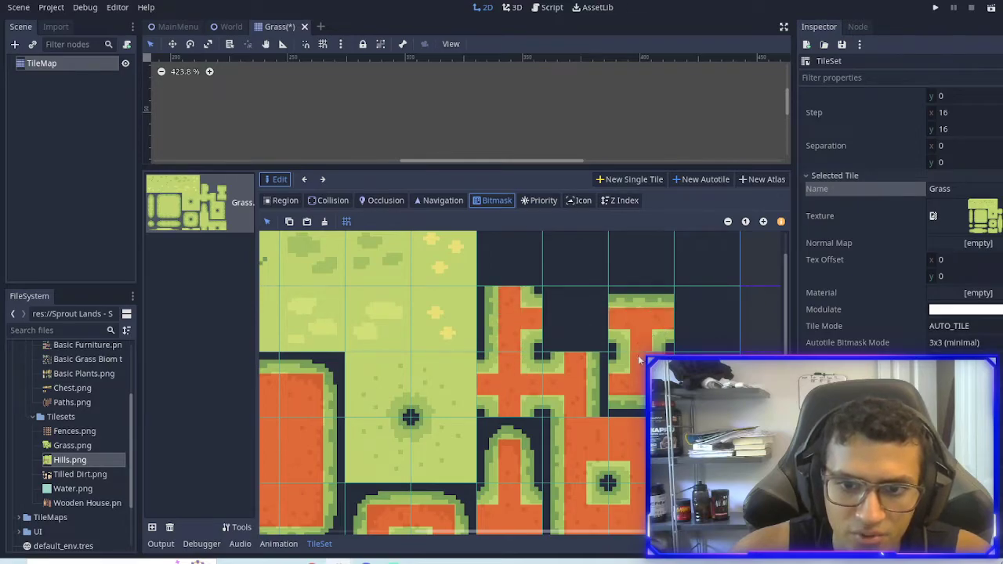
Step: Paint the bitmask of the 2×2 block beside the large grass square, filling everything except the centre hole
middle_click_drag(526, 398, 605, 363)
mouse_move(501, 329)
left_mouse_down()
mouse_move(539, 334)
mouse_move(532, 380)
left_mouse_up()
mouse_move(517, 342)
left_mouse_down()
mouse_move(513, 409)
mouse_move(539, 399)
mouse_move(515, 438)
mouse_move(539, 441)
mouse_move(488, 440)
mouse_move(476, 400)
mouse_move(461, 437)
mouse_move(441, 422)
left_mouse_up()
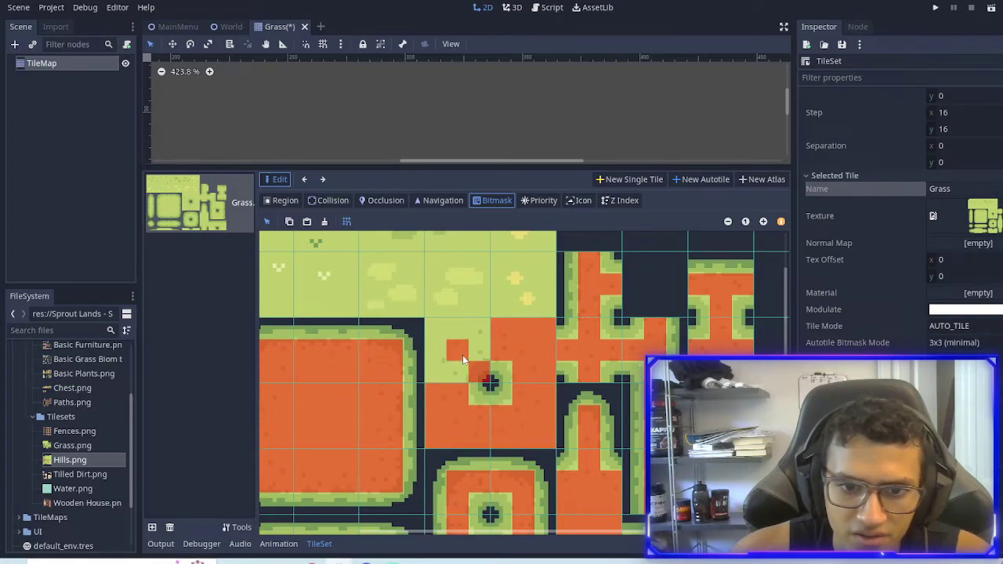
left_click_drag(462, 359, 476, 339)
Step: Shrink the TileSet editor and select the TileMap node for tile painting
scroll(487, 379, "down", 3)
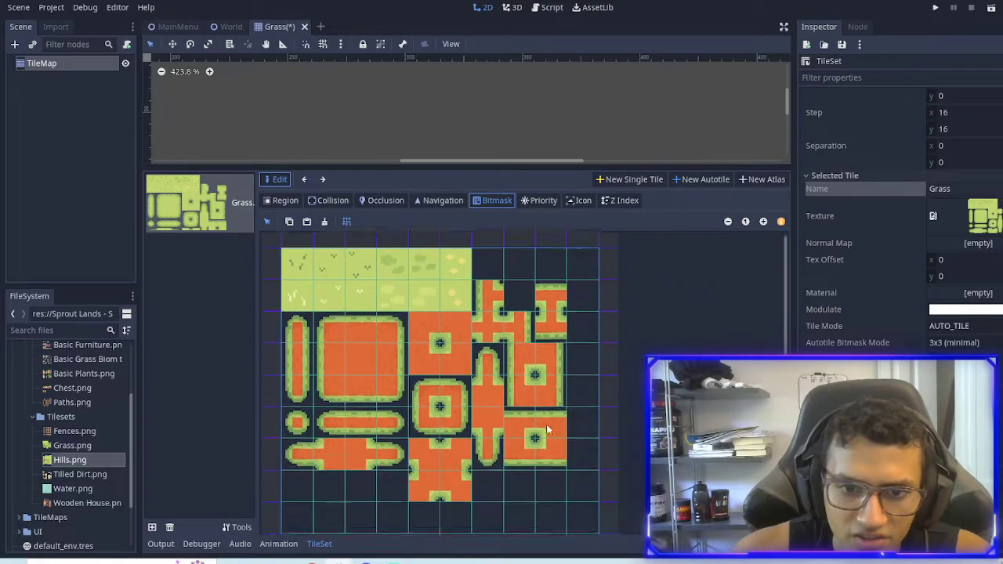
scroll(533, 357, "up", 1)
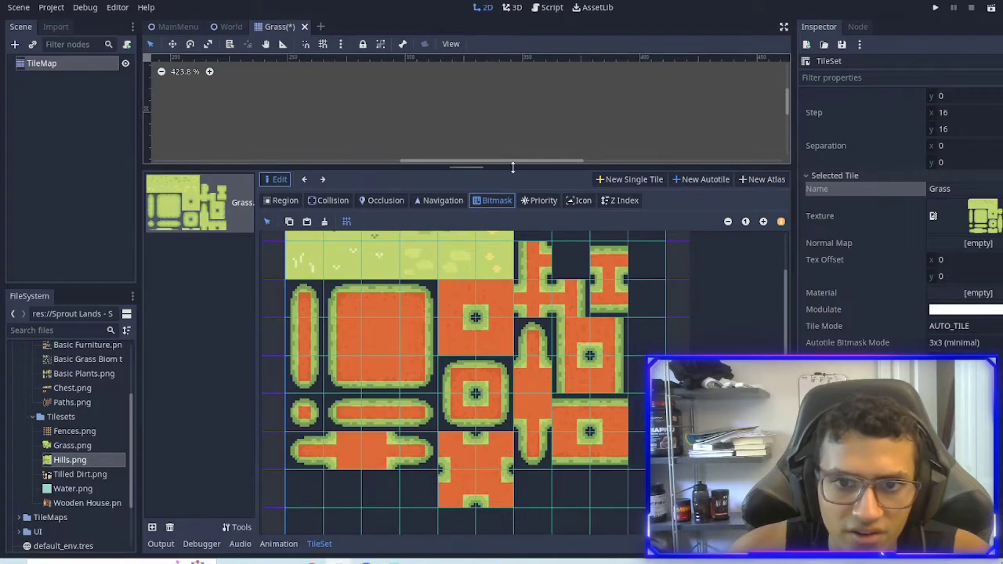
left_click_drag(513, 167, 512, 391)
left_click(109, 64)
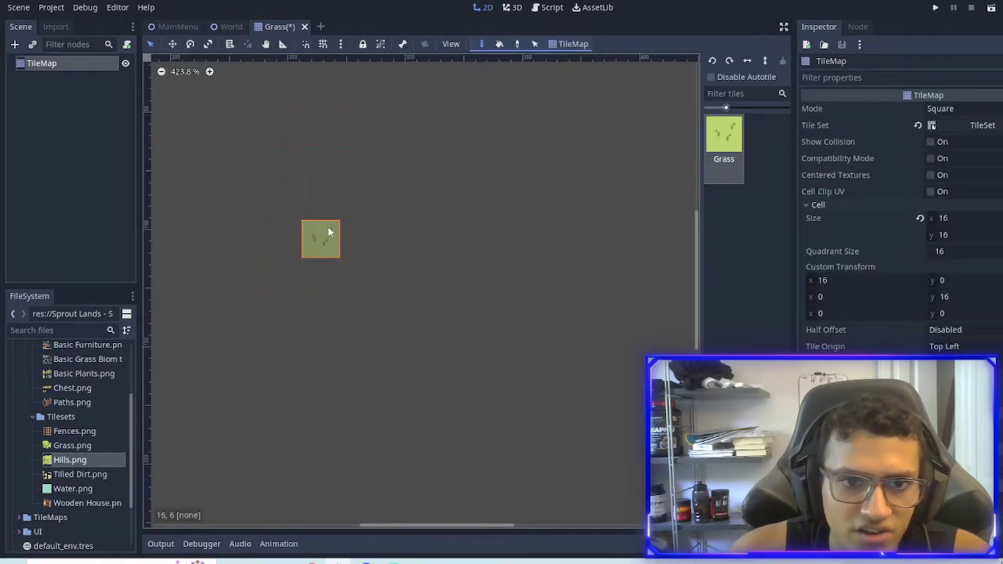
Step: Paint an irregular test patch of grass on the tile map to check the autotile's edges, and erase it again
scroll(470, 258, "down", 1)
mouse_move(369, 212)
left_mouse_down()
mouse_move(514, 336)
mouse_move(443, 247)
left_mouse_up()
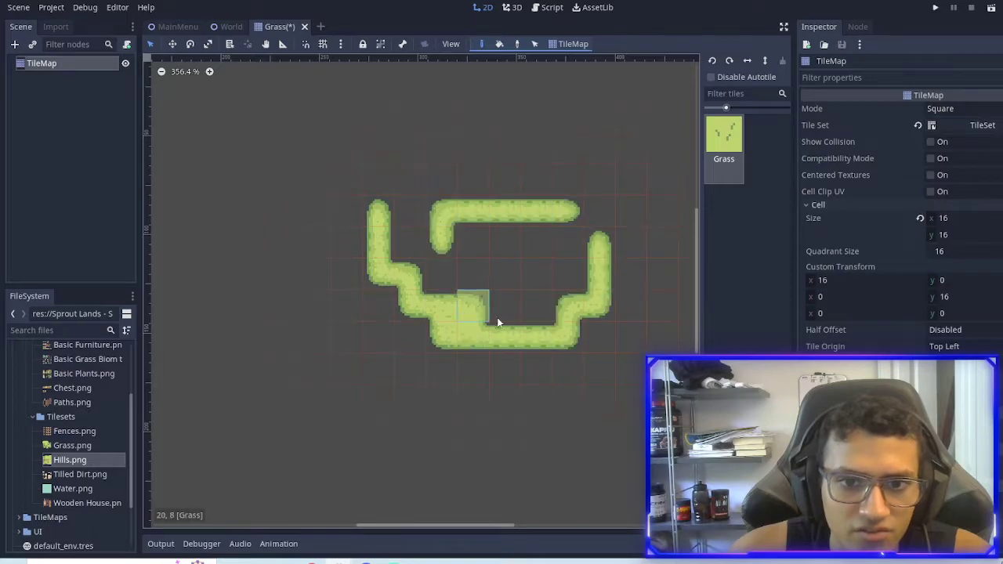
mouse_move(497, 322)
left_mouse_down()
mouse_move(456, 223)
mouse_move(535, 244)
mouse_move(497, 288)
mouse_move(401, 241)
mouse_move(533, 209)
mouse_move(385, 155)
mouse_move(334, 288)
mouse_move(426, 262)
mouse_move(293, 196)
mouse_move(303, 308)
mouse_move(402, 288)
mouse_move(410, 266)
mouse_move(457, 236)
left_mouse_up()
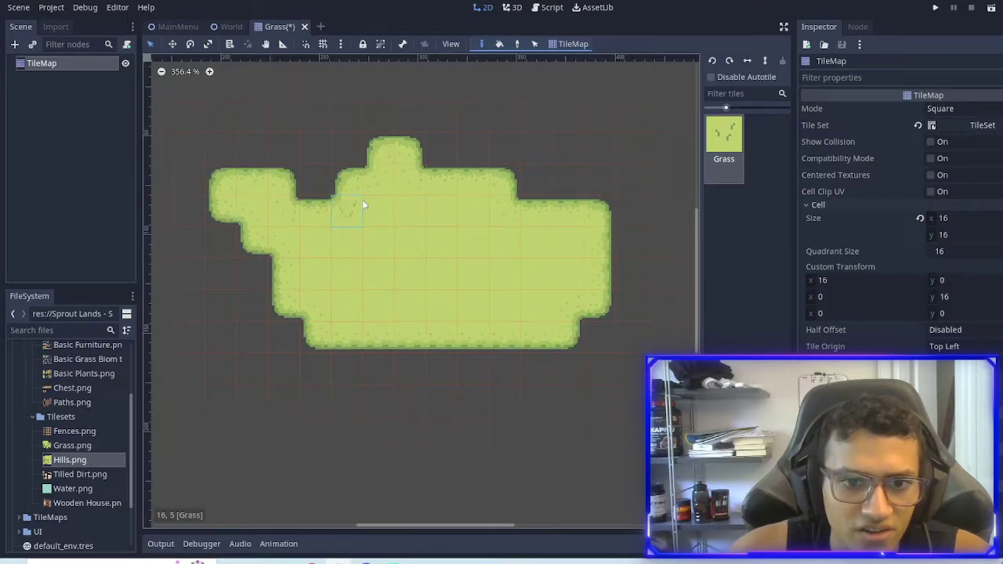
scroll(381, 398, "down", 1)
mouse_move(552, 326)
right_mouse_down()
mouse_move(515, 283)
mouse_move(344, 260)
mouse_move(435, 294)
mouse_move(366, 330)
mouse_move(330, 320)
mouse_move(458, 320)
right_mouse_up()
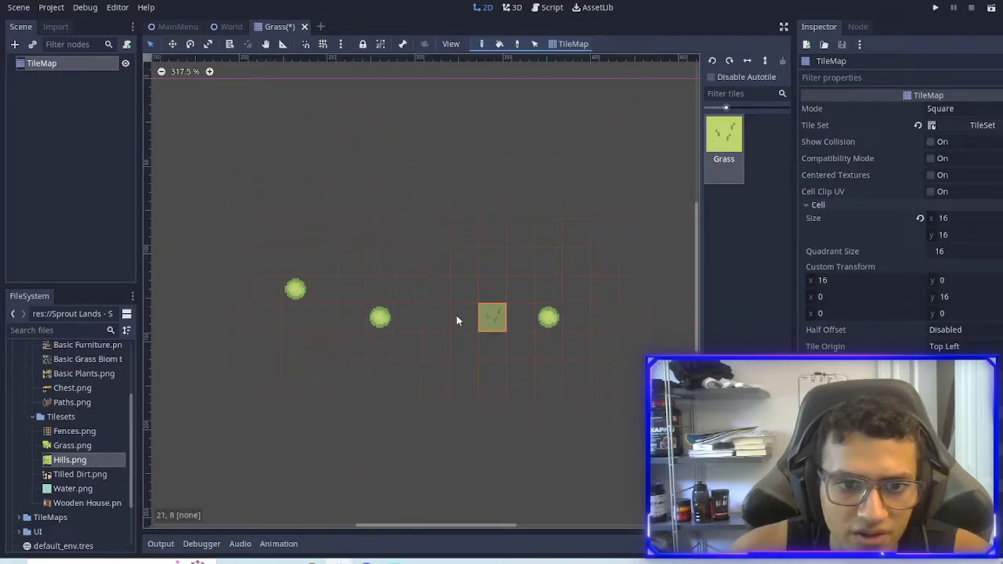
Step: Set the Grass autotile's icon to the plain centre tile of the large grass square in the TileSet editor
left_click(982, 125)
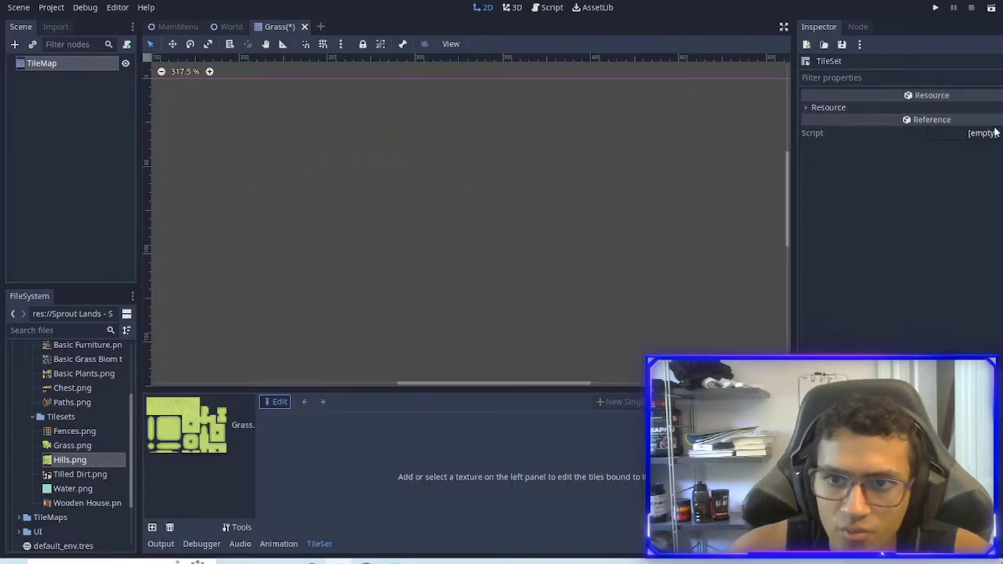
left_click(180, 436)
left_click_drag(492, 391, 517, 179)
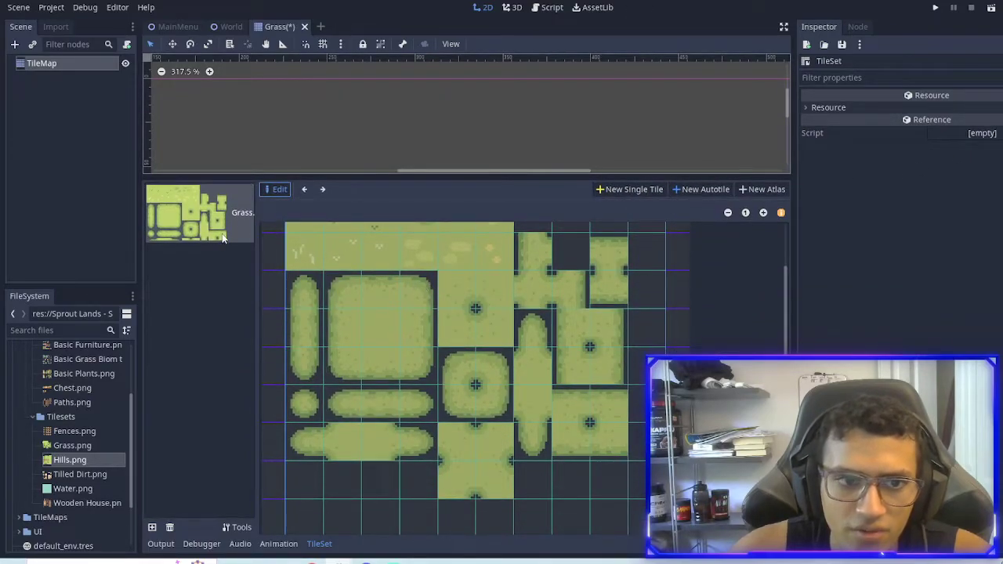
scroll(480, 388, "up", 2)
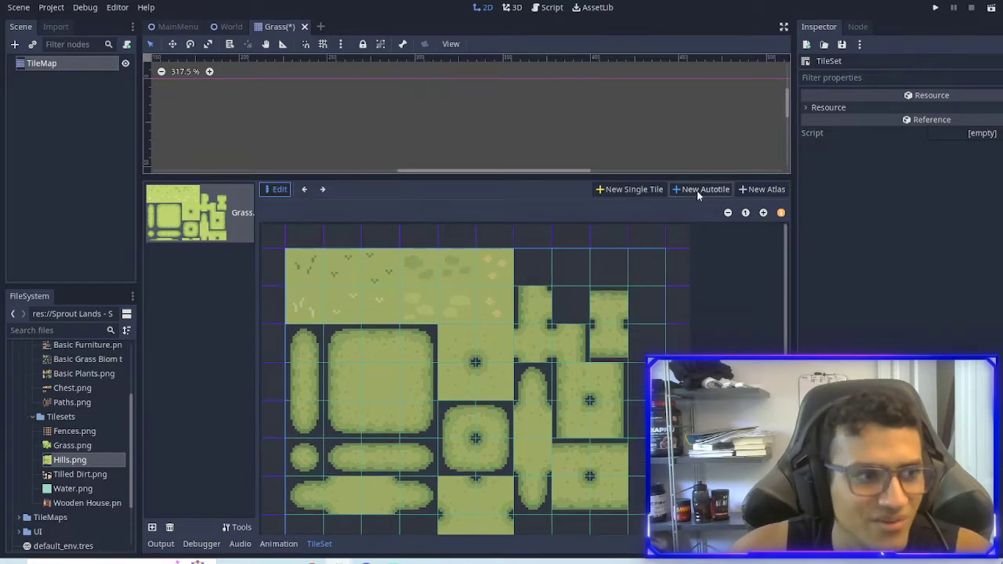
left_click(405, 300)
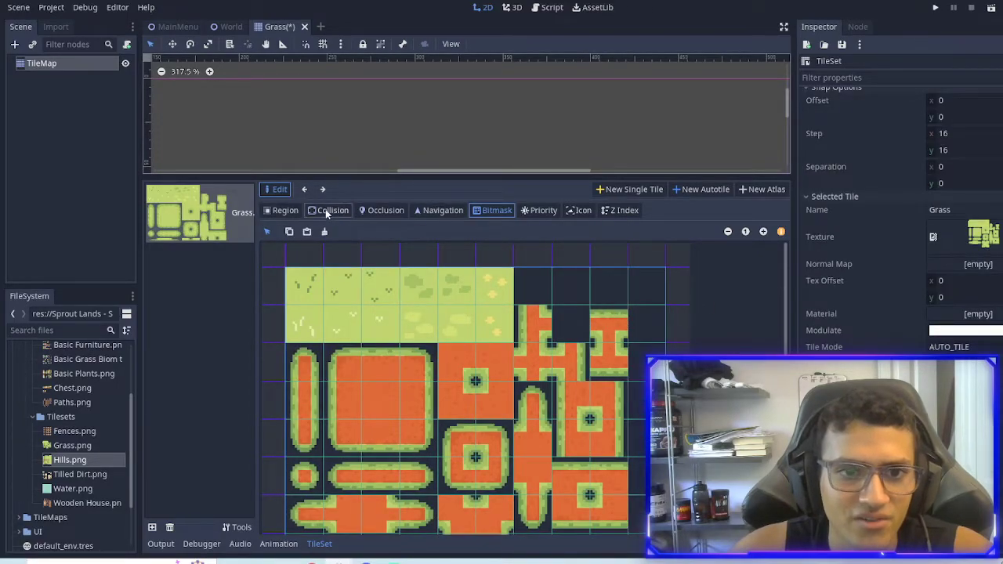
left_click(580, 211)
scroll(376, 339, "down", 1)
left_click(377, 359)
scroll(504, 363, "up", 1)
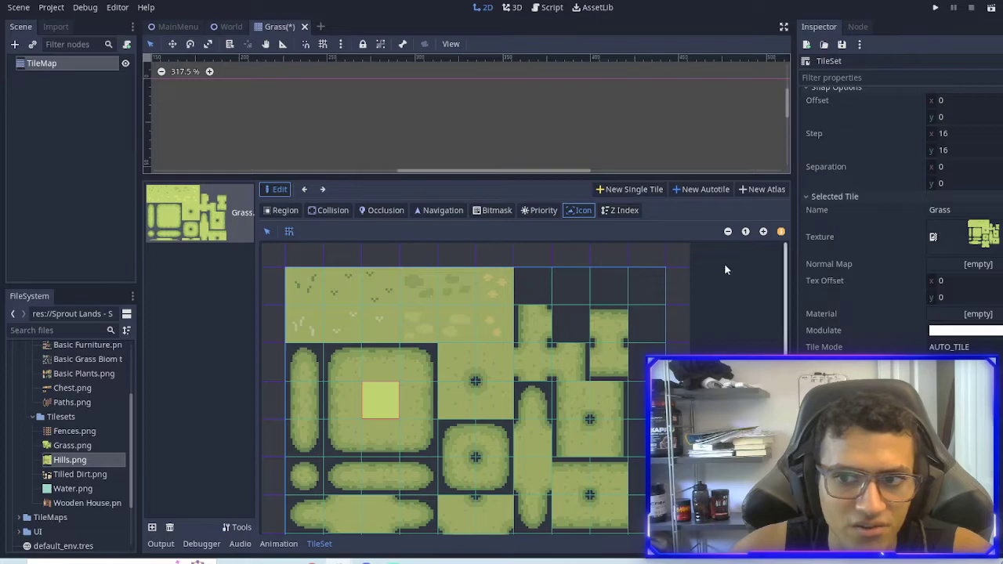
Step: Shrink the TileSet editor, save the Grass scene and reselect the TileMap node
left_click_drag(486, 177, 470, 377)
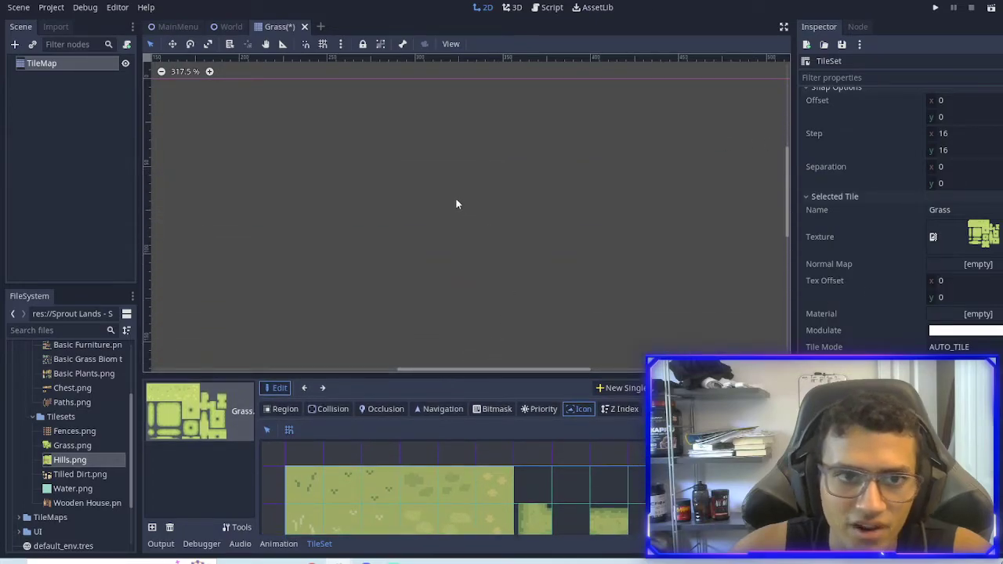
key("ctrl+s")
left_click(373, 211)
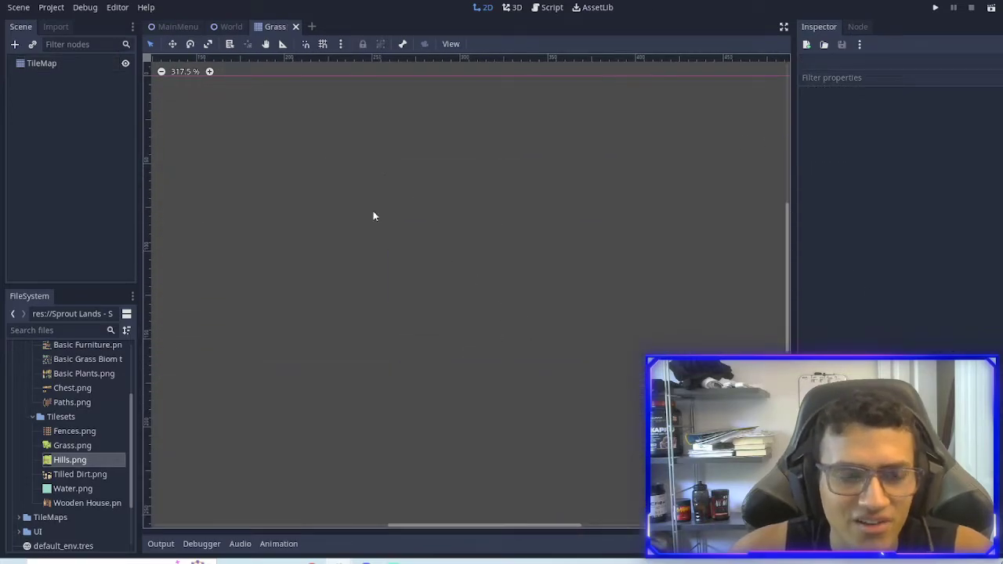
left_click(83, 64)
scroll(416, 165, "down", 1)
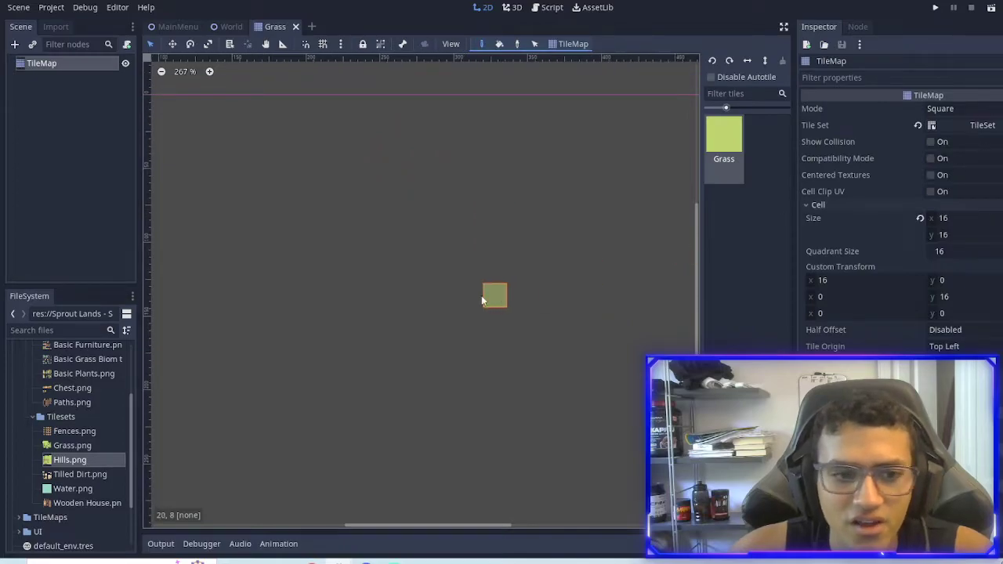
scroll(307, 291, "down", 1)
scroll(308, 294, "down", 3)
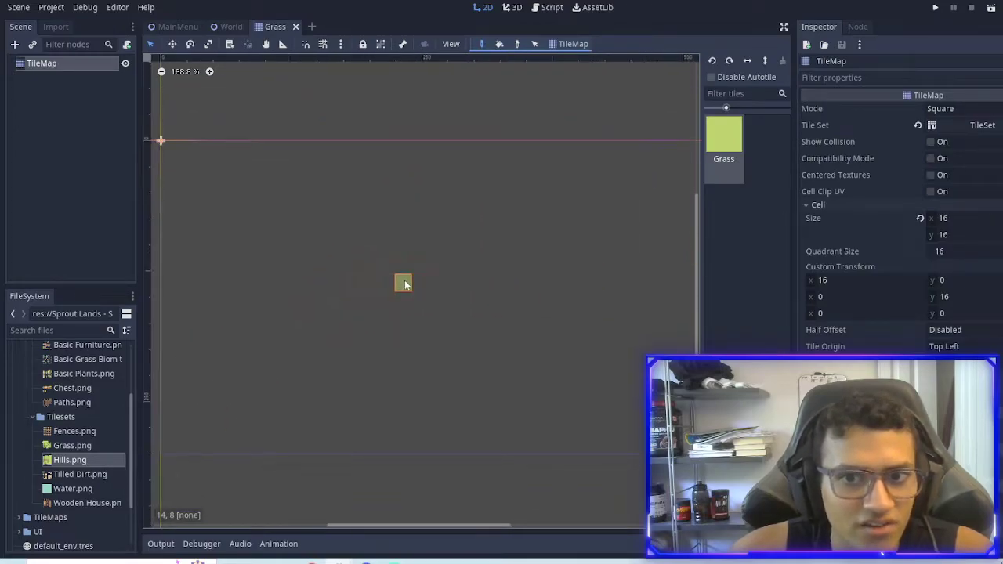
key("ctrl+s")
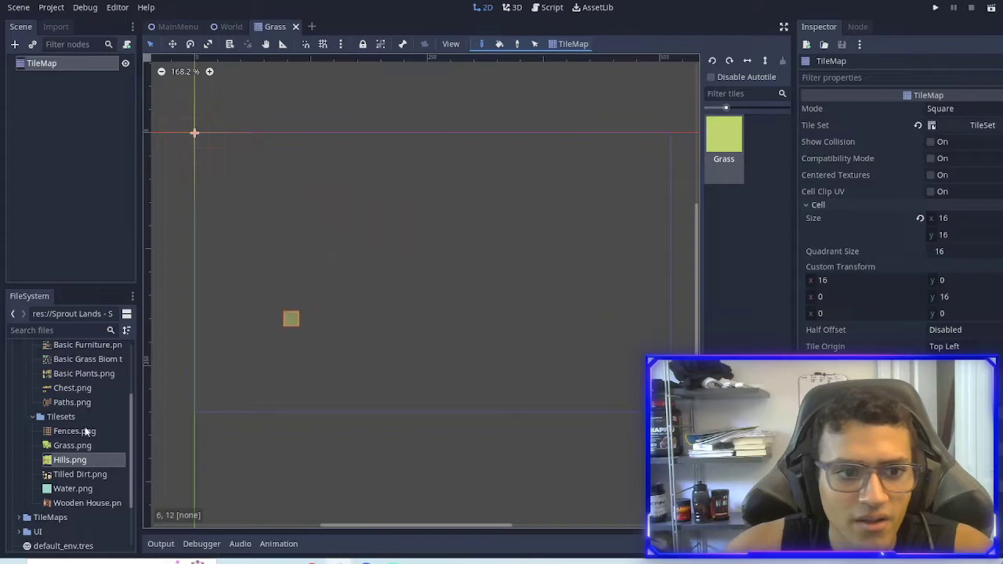
Step: Place Grass.png and Hills.png in the scene to compare the two tilesets, and undo both placements
left_click_drag(101, 457, 137, 462)
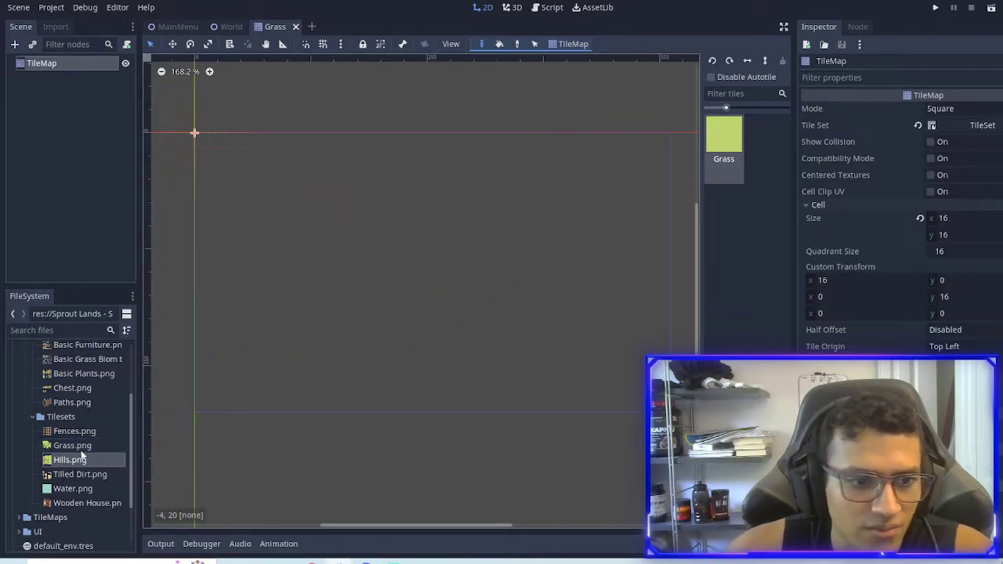
left_click_drag(72, 445, 445, 276)
scroll(445, 276, "up", 1)
scroll(449, 243, "up", 3)
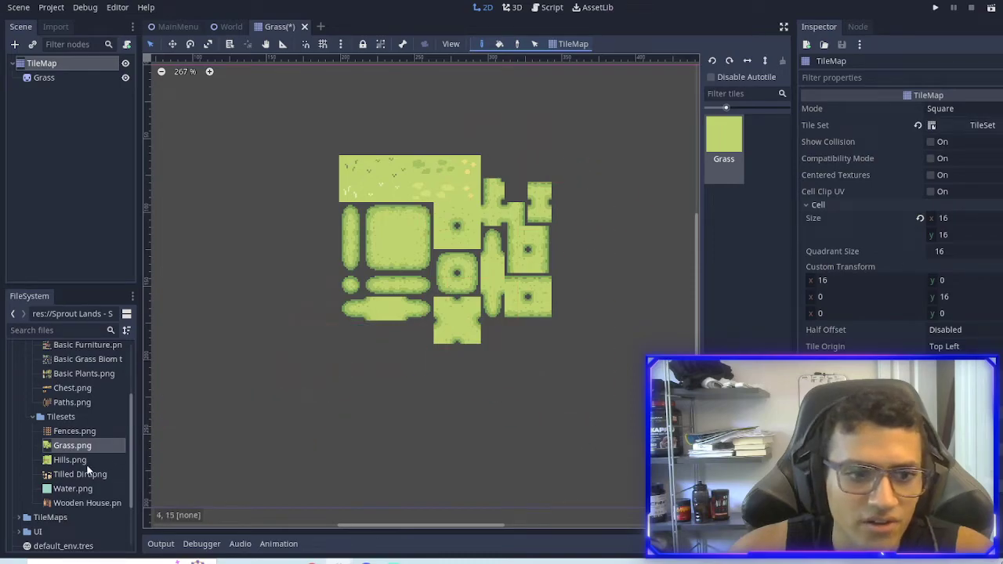
left_click_drag(84, 460, 405, 419)
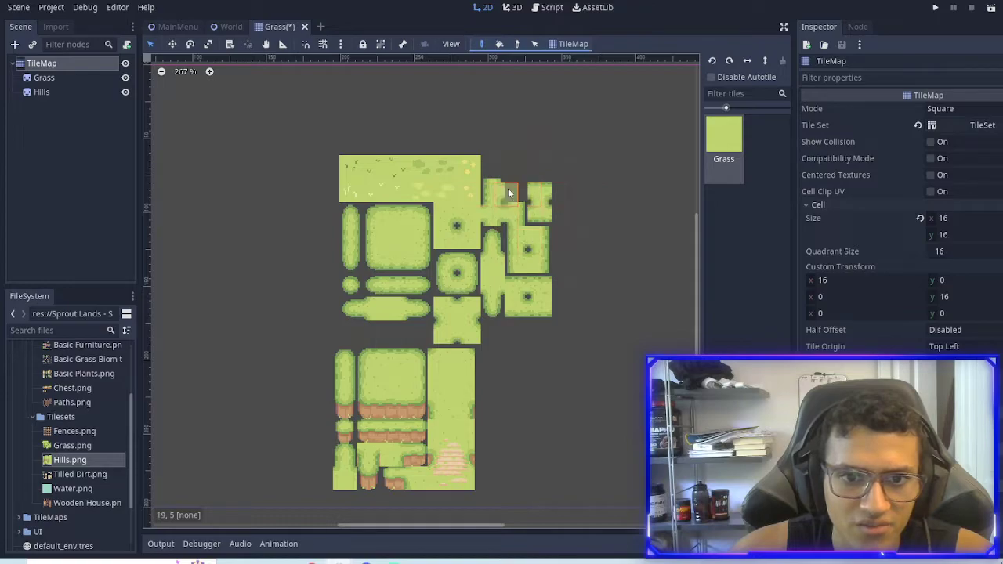
key("ctrl+z")
key("ctrl+z")
key("ctrl+z")
key("ctrl+z")
scroll(251, 157, "down", 5)
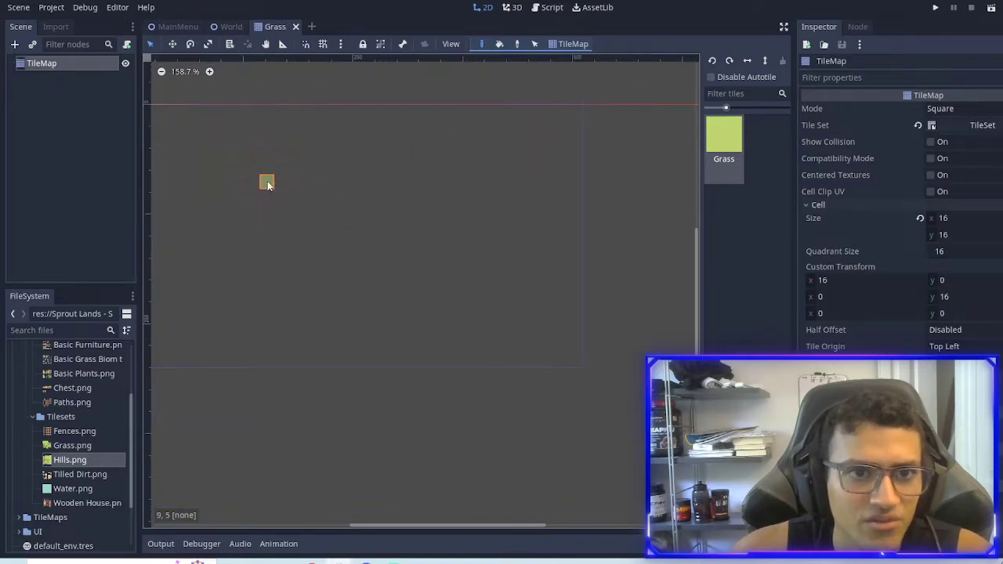
Step: Rename the TileMap root node to Grass and close its scene
double_click(85, 64)
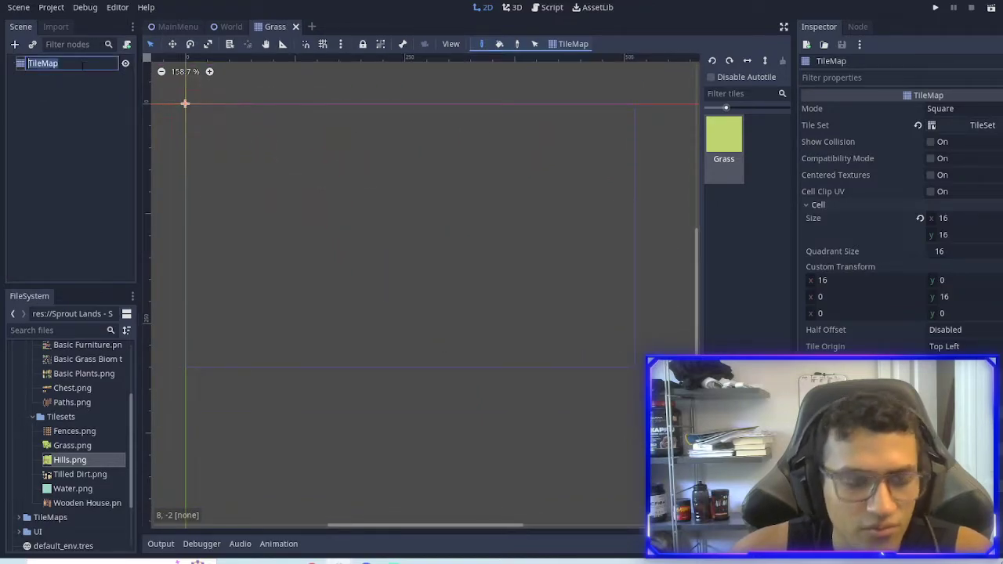
type("Gras")
key("Return")
double_click(61, 64)
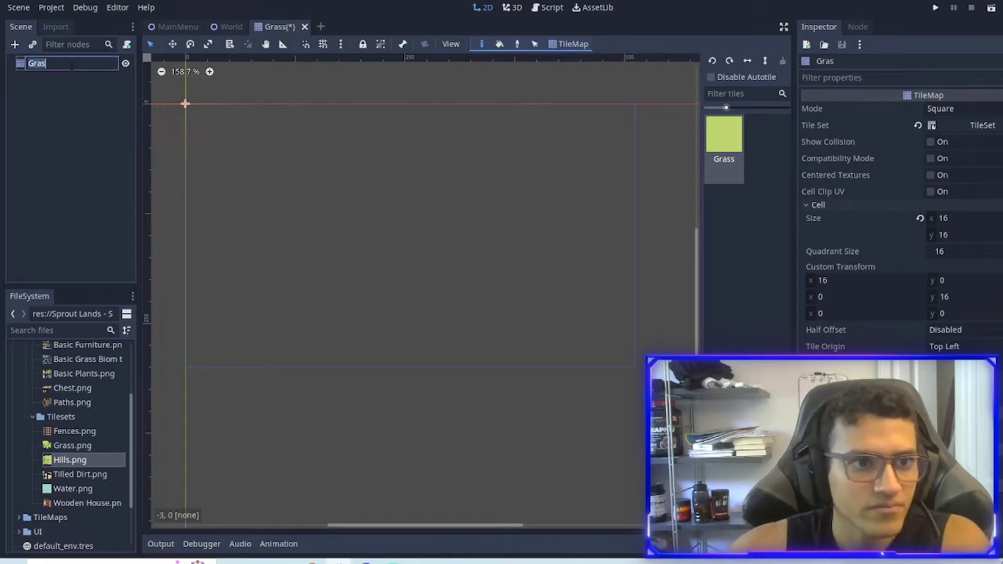
type("s")
key("Return")
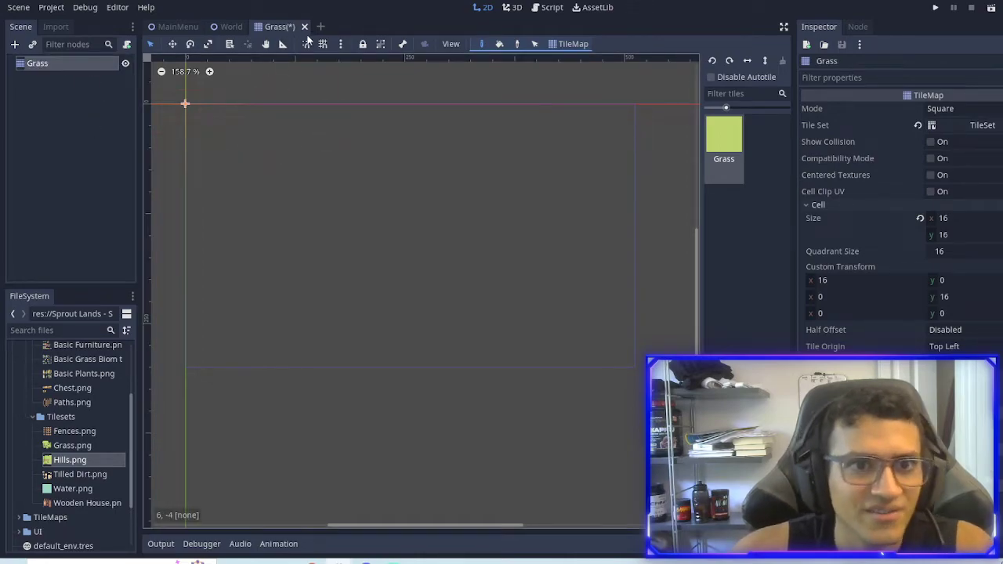
left_click(304, 25)
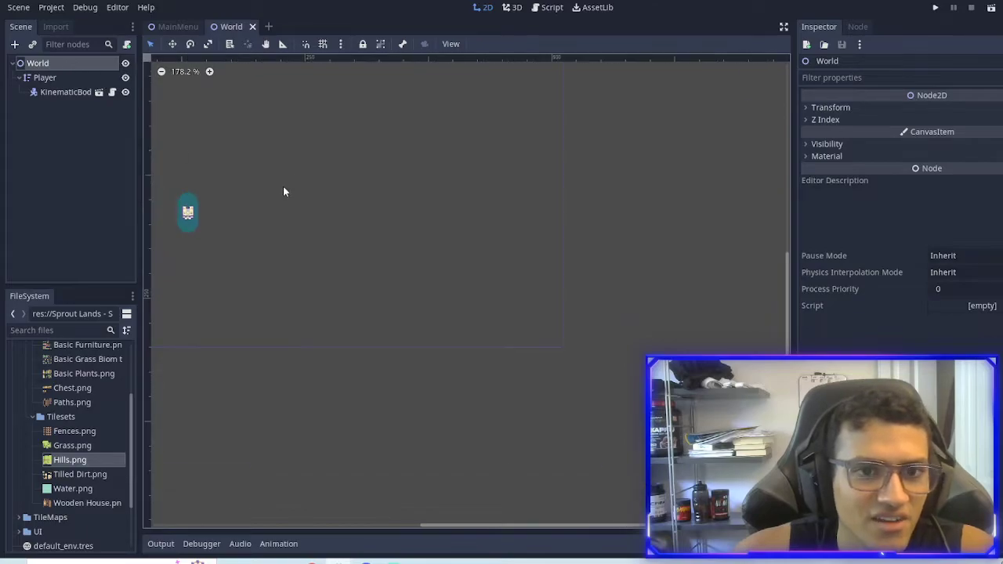
Step: Rename the KinematicBody2D node in the World scene to Player
scroll(284, 186, "down", 2)
middle_click_drag(283, 186, 415, 273)
scroll(340, 248, "up", 3)
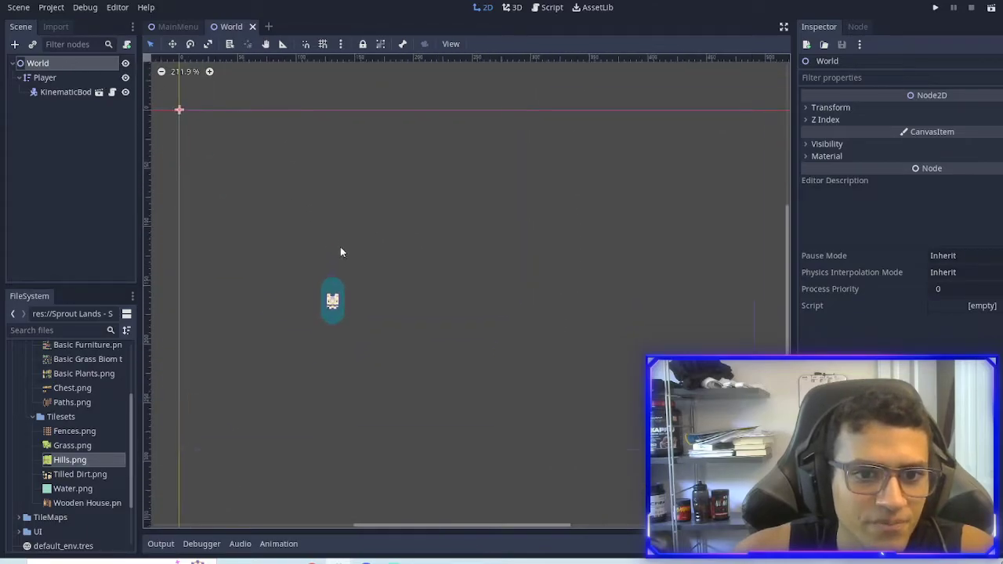
left_click(56, 92)
left_click(78, 91)
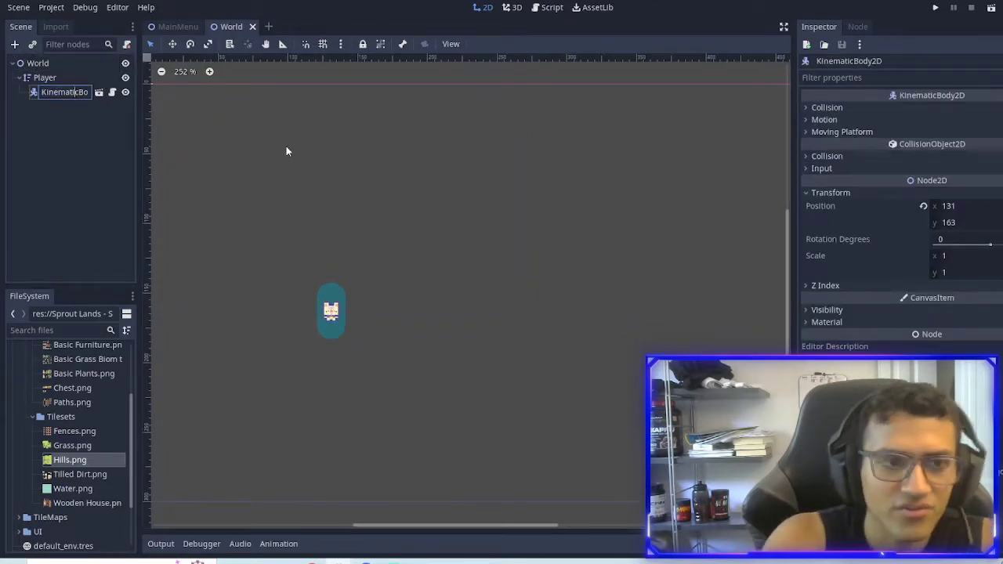
type("Player")
key("Return")
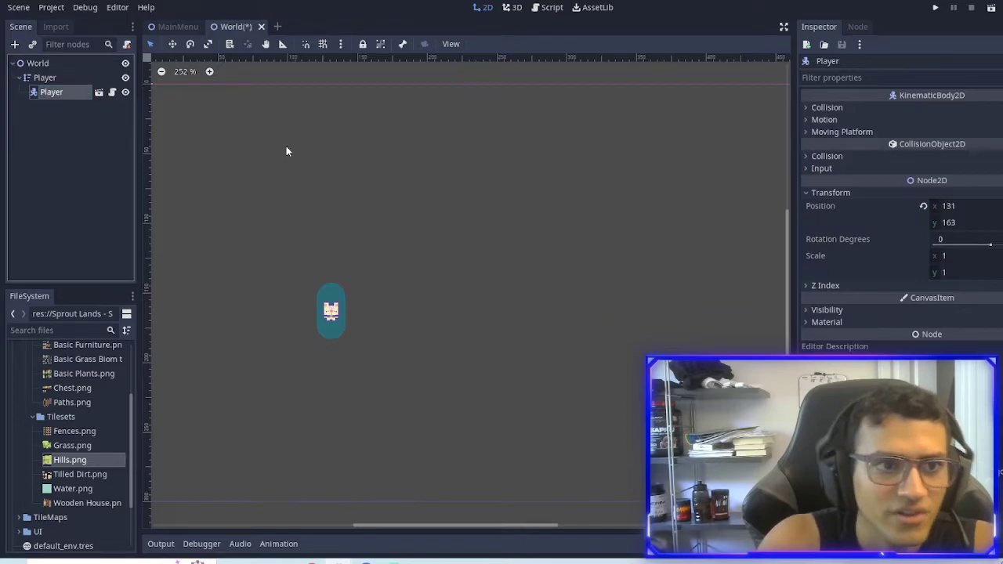
Step: Add a Camera2D node as a child of the Player kinematic body
left_click(44, 77)
left_click(50, 92)
left_click(14, 43)
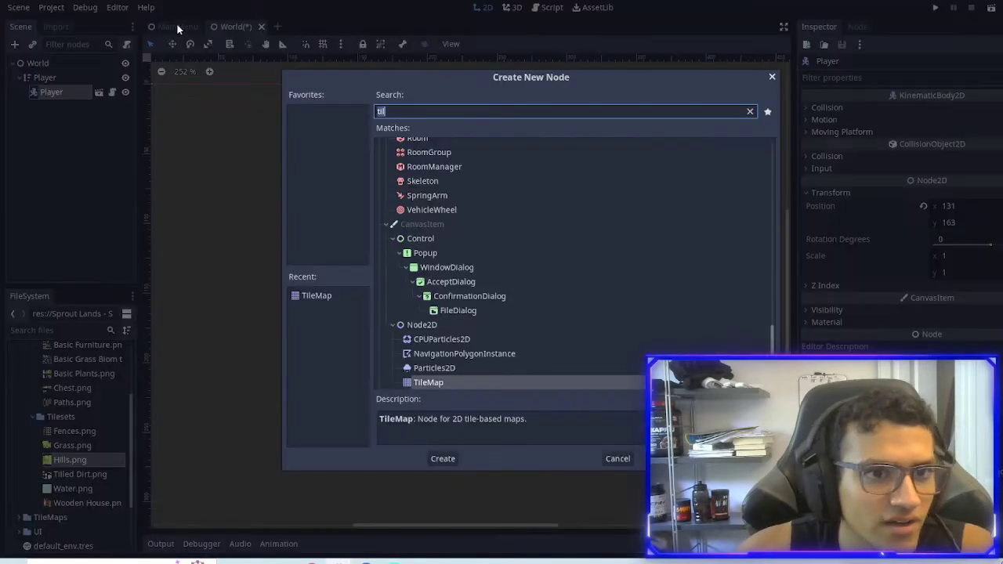
type("camera")
key("Down")
key("Down")
key("Down")
key("Down")
key("Down")
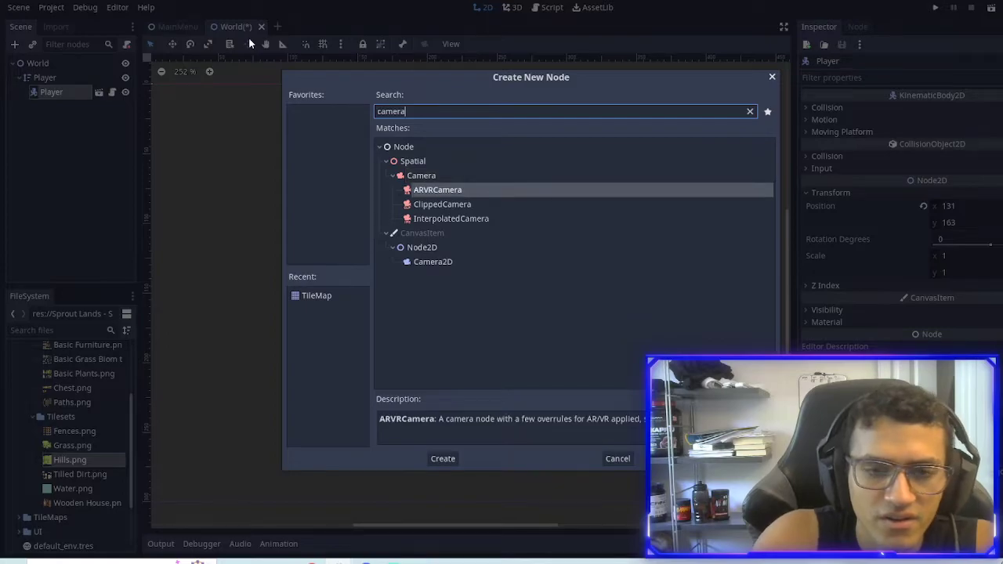
key("Return")
scroll(631, 206, "down", 2)
scroll(631, 211, "down", 2)
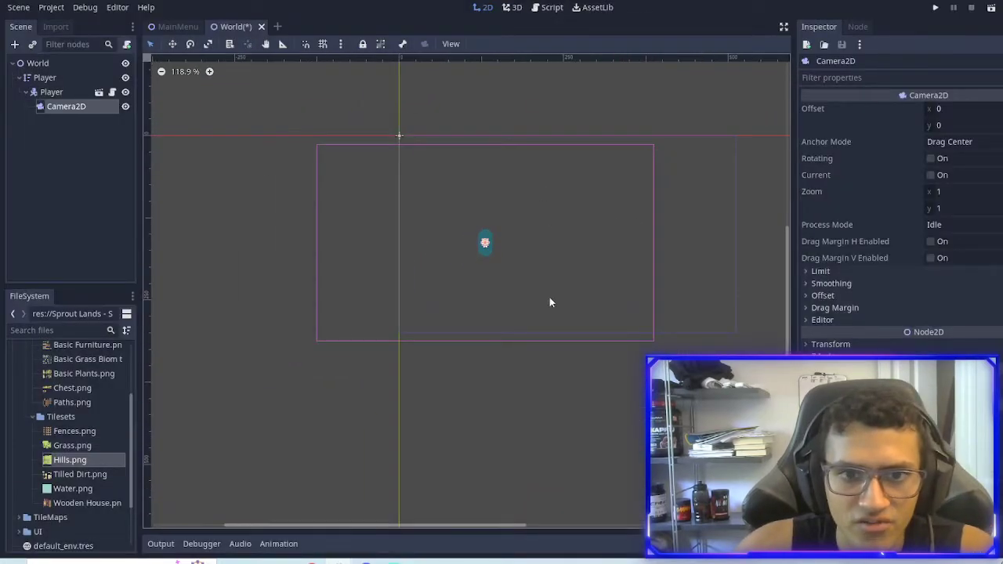
Step: Set the Camera2D's zoom to 0.5 in x and y and make it the current camera
left_click(951, 191)
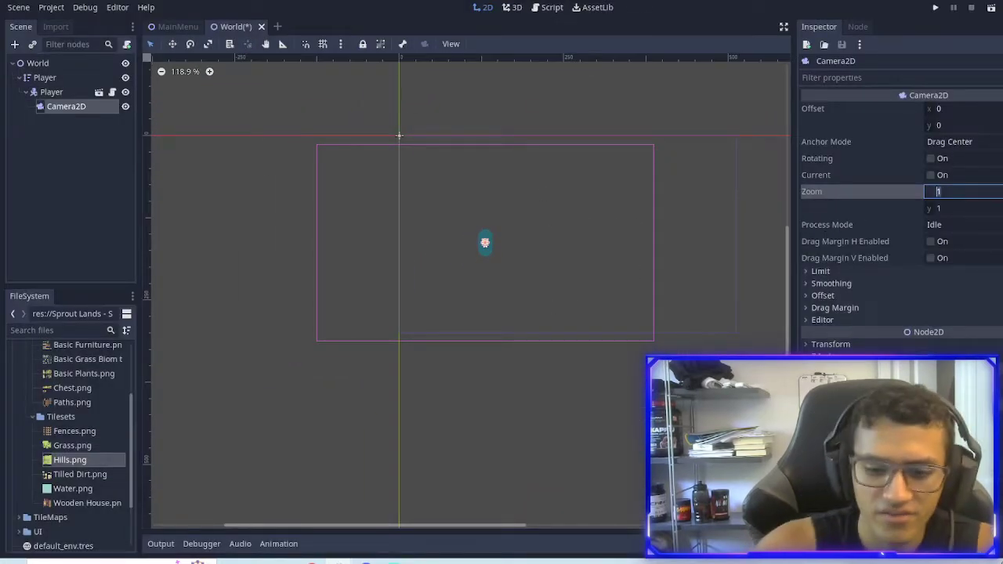
type("0.5")
key("Tab")
type("0.5")
key("Return")
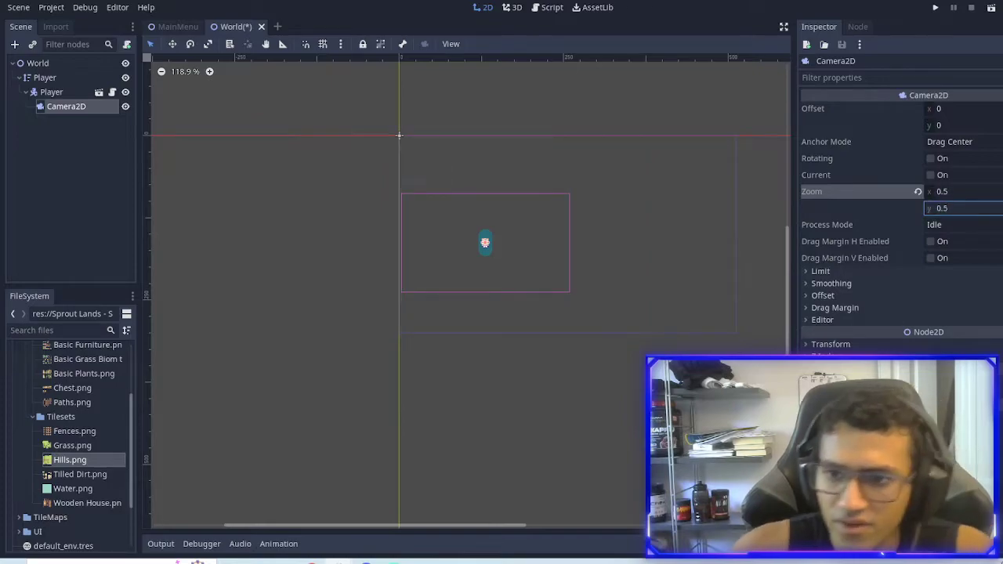
left_click(930, 175)
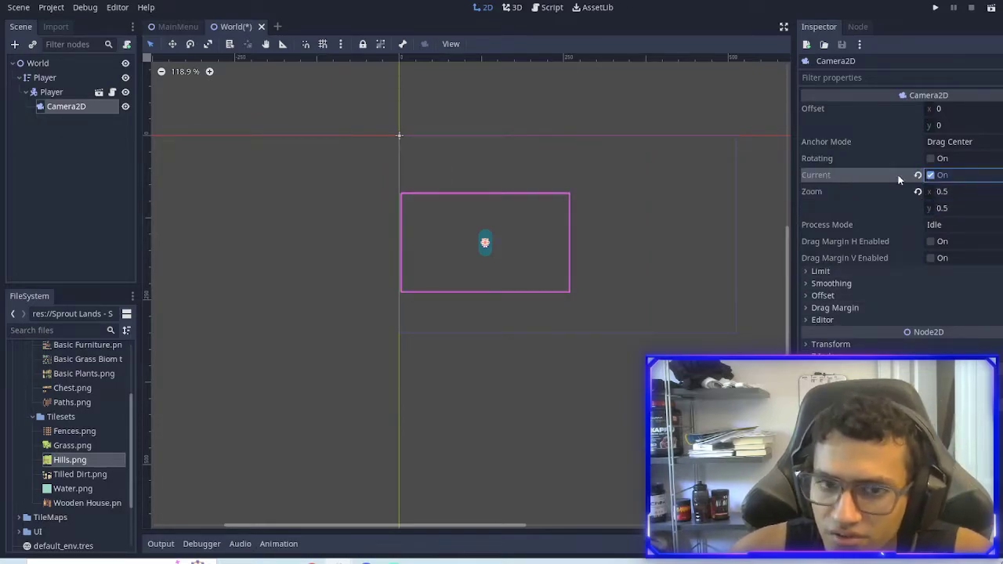
Step: Instance Grass.tscn from the TileMaps folder in the World scene and place it above the Player branch in the node tree
left_click(38, 64)
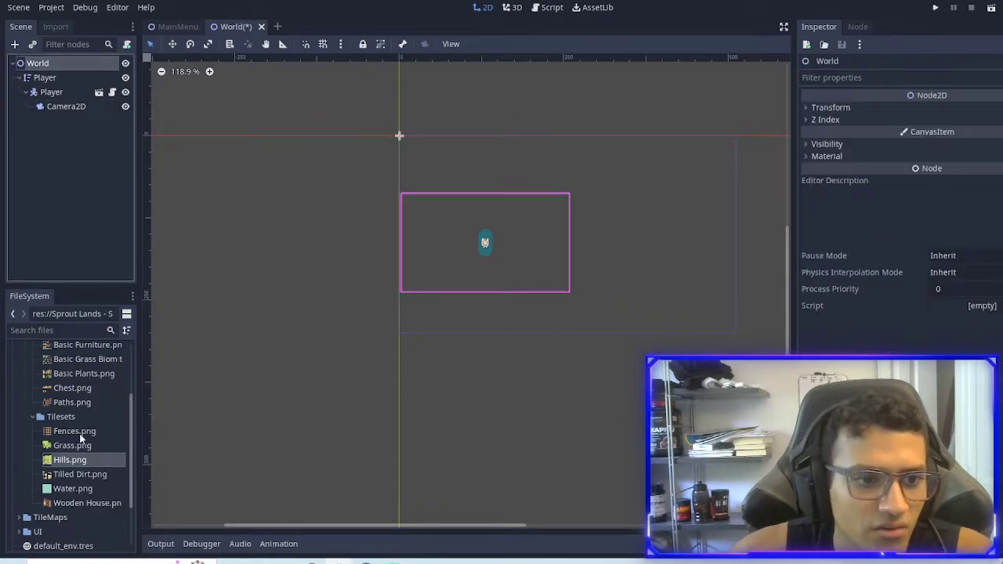
scroll(47, 434, "down", 2)
left_click(24, 450)
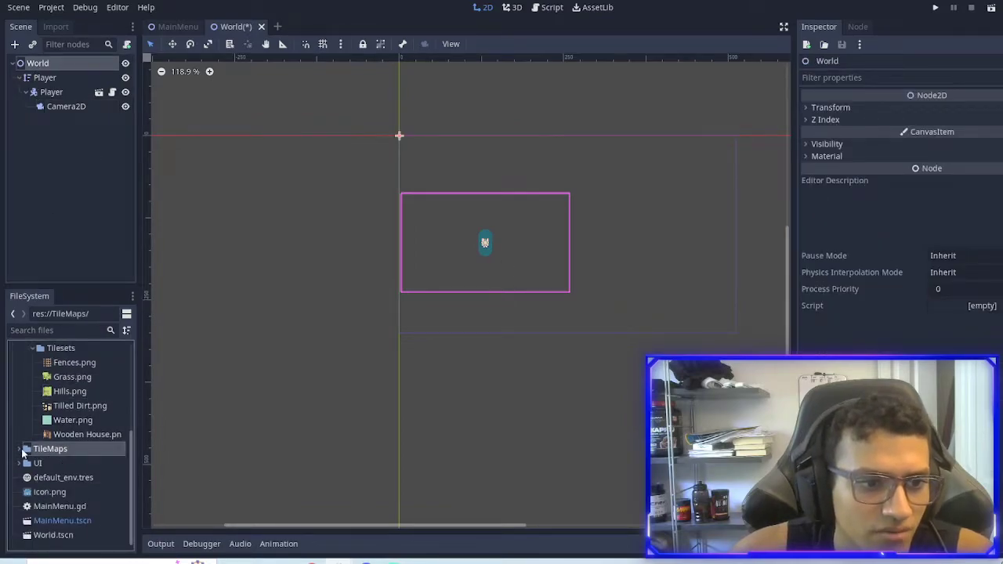
left_click(21, 450)
left_click(44, 77)
left_click_drag(59, 463, 592, 183)
left_click_drag(50, 121, 47, 70)
scroll(584, 179, "right", 3)
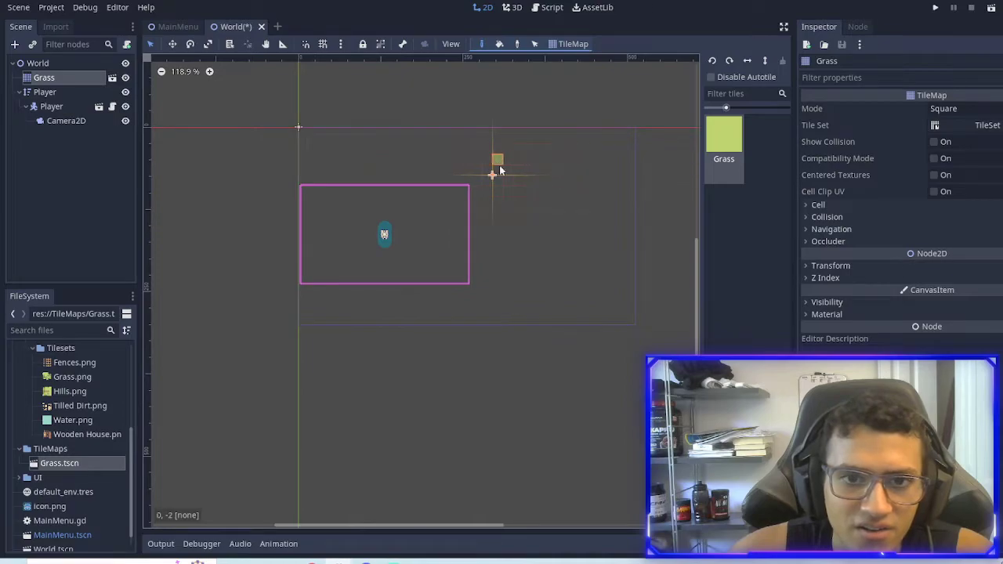
Step: Reset the Grass tile map's position to the World scene's origin
left_click(826, 265)
left_click(832, 266)
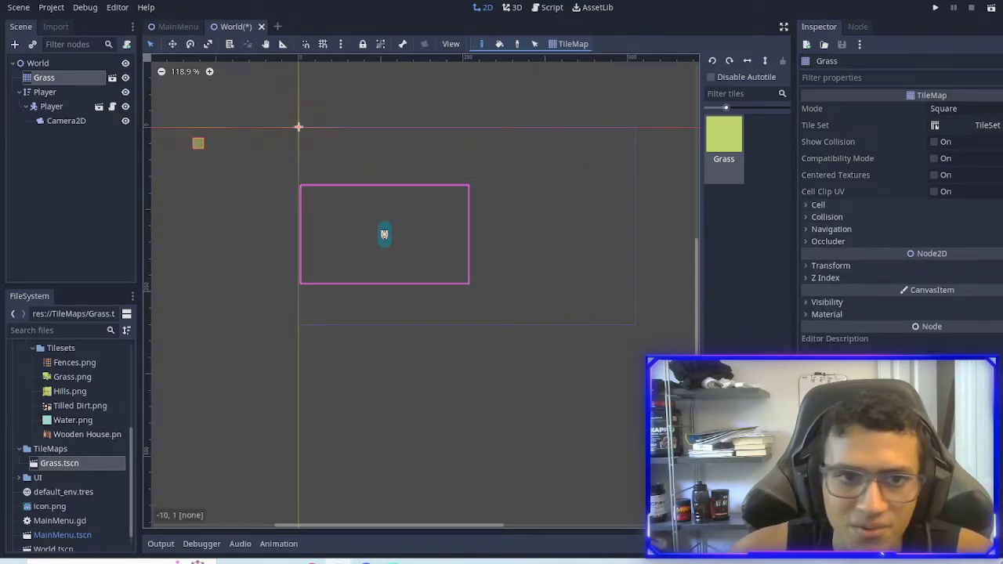
scroll(469, 139, "up", 1)
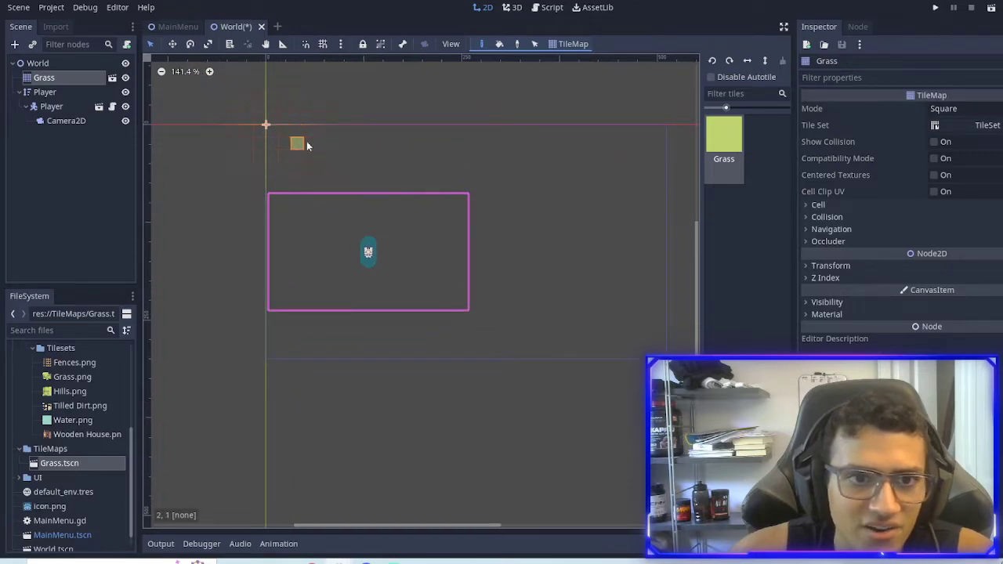
Step: Paint a closed outline of Grass tiles from the World origin around the viewport frame, closing the gaps in it
mouse_move(269, 140)
left_mouse_down()
mouse_move(275, 351)
mouse_move(512, 347)
left_mouse_up()
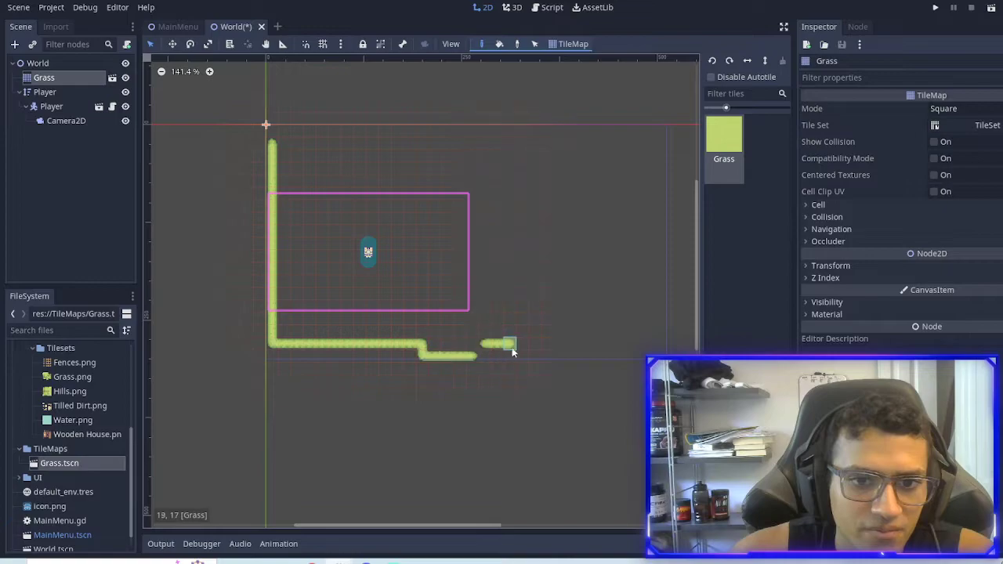
mouse_move(627, 346)
left_mouse_down()
mouse_move(657, 274)
mouse_move(643, 146)
mouse_move(270, 140)
left_mouse_up()
left_click(484, 357)
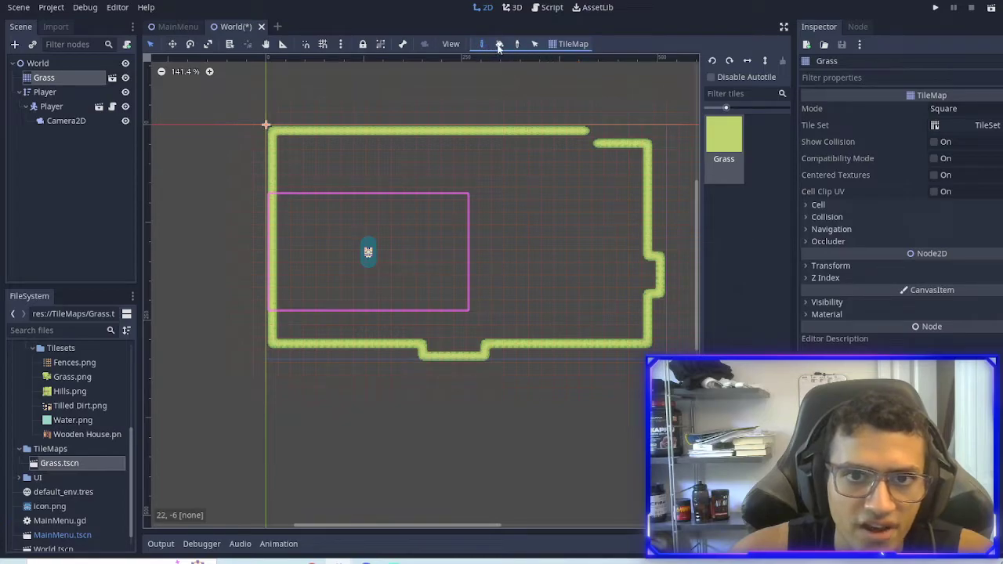
left_click(595, 133)
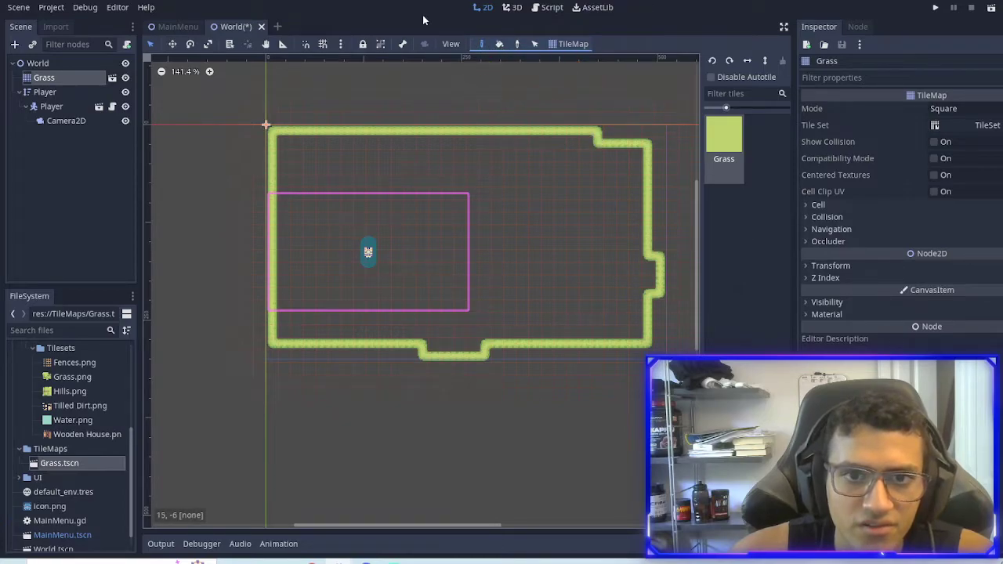
Step: Bucket-fill the outline and its notched edges with Grass tiles into a full rectangle, and save the World scene
left_click(501, 45)
left_click(508, 163)
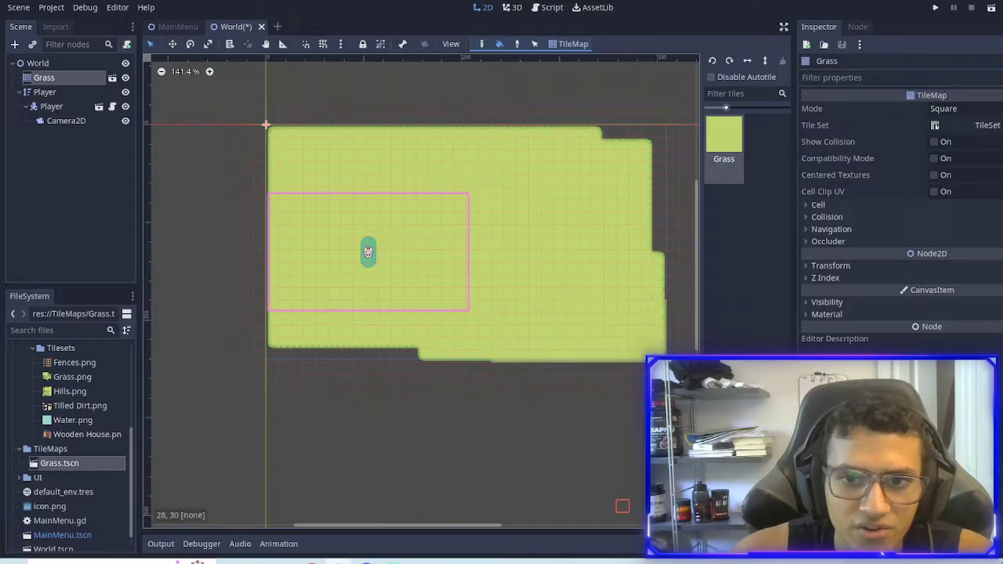
left_click(372, 355)
left_click(657, 186)
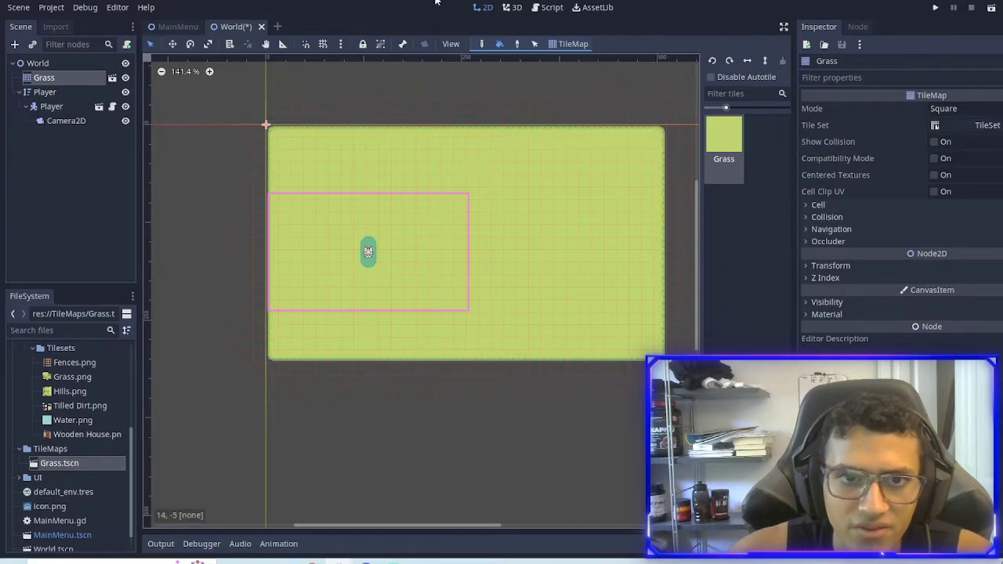
left_click(482, 44)
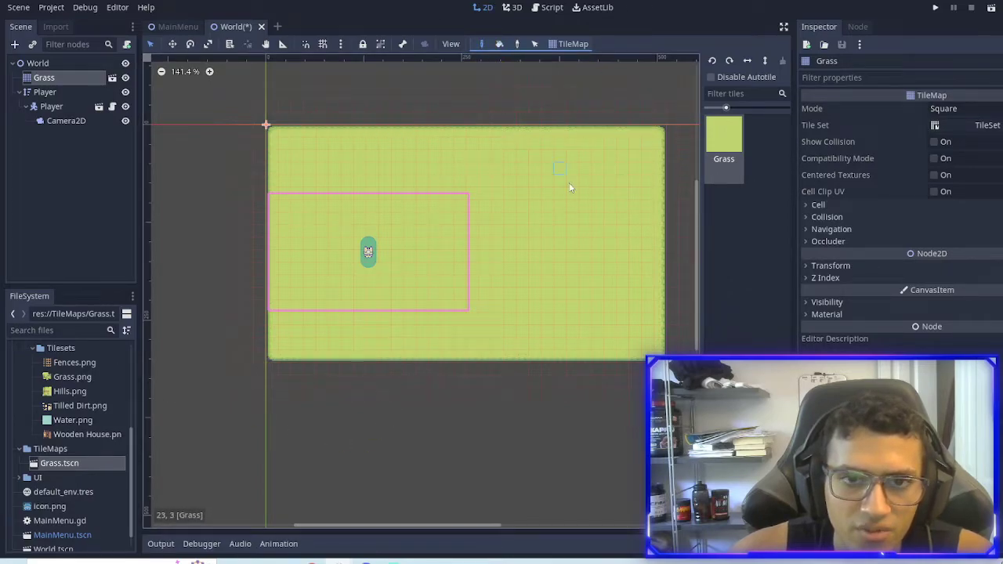
middle_click_drag(568, 183, 516, 162)
key("ctrl+s")
scroll(428, 198, "up", 4)
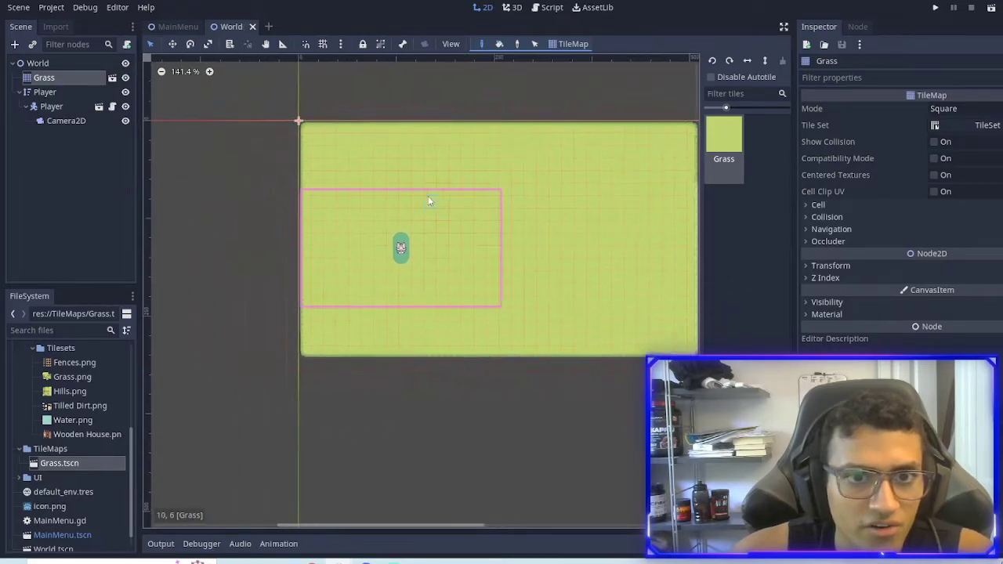
mouse_move(454, 244)
right_mouse_down()
mouse_move(479, 274)
mouse_move(542, 293)
right_mouse_up()
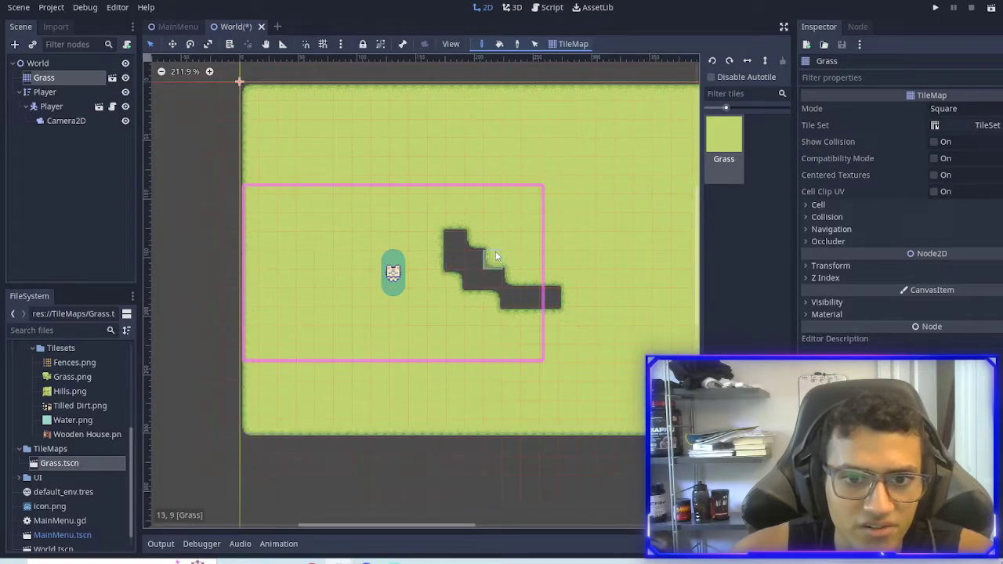
key("ctrl+s")
mouse_move(454, 228)
left_mouse_down()
mouse_move(552, 289)
mouse_move(506, 269)
left_mouse_up()
Step: Erase an L-shaped hole and several one- and two-tile holes in the grass around the player, and save the scene
right_click_drag(474, 218, 488, 269)
right_click(494, 260)
right_click(530, 316)
right_click_drag(585, 316, 607, 316)
right_click_drag(642, 220, 642, 243)
right_click(380, 334)
right_click(503, 157)
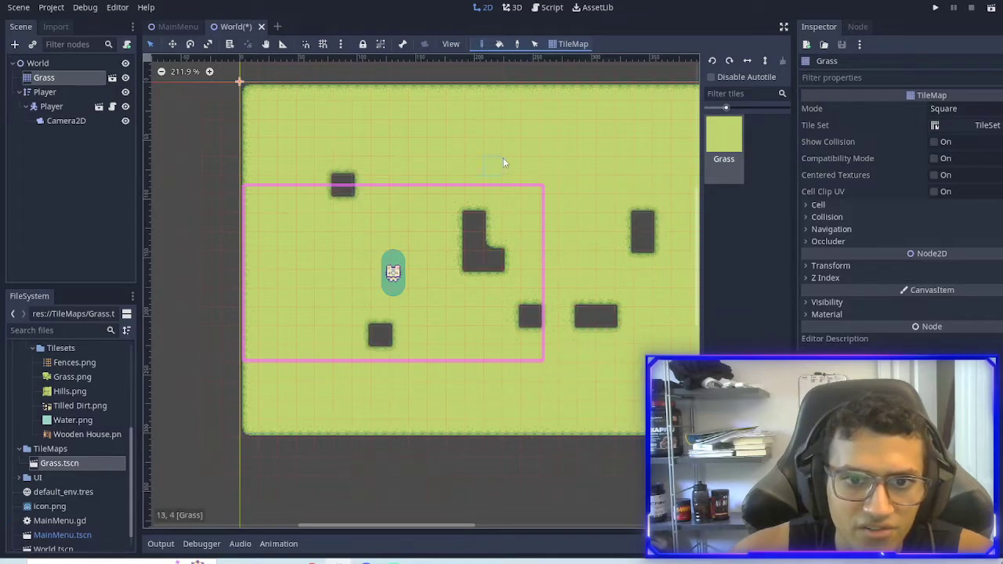
scroll(552, 275, "down", 2)
key("ctrl+s")
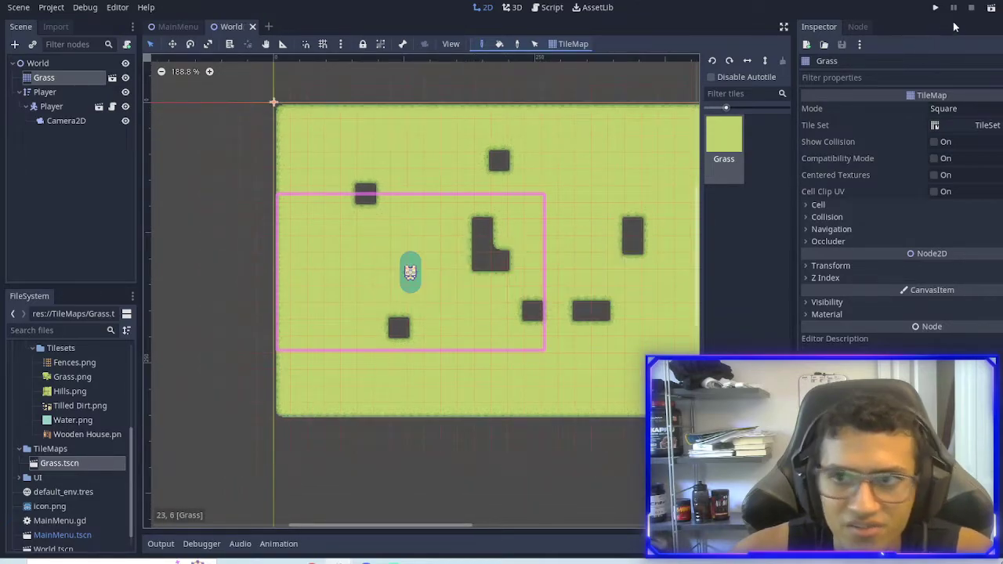
Step: Run the project, walk the player across the grass and its holes to test the camera, and close the game
left_click(936, 8)
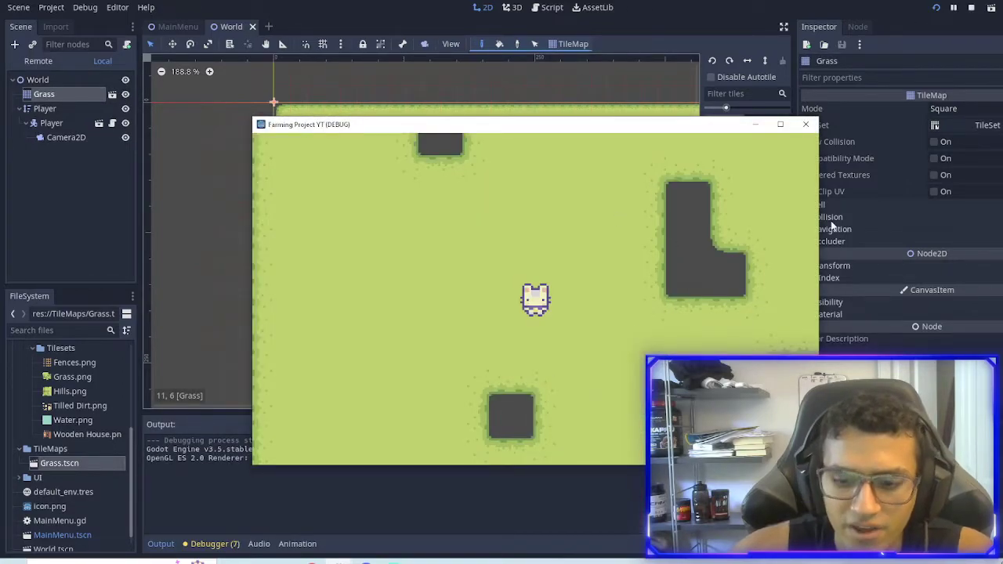
key("Up")
key("Right")
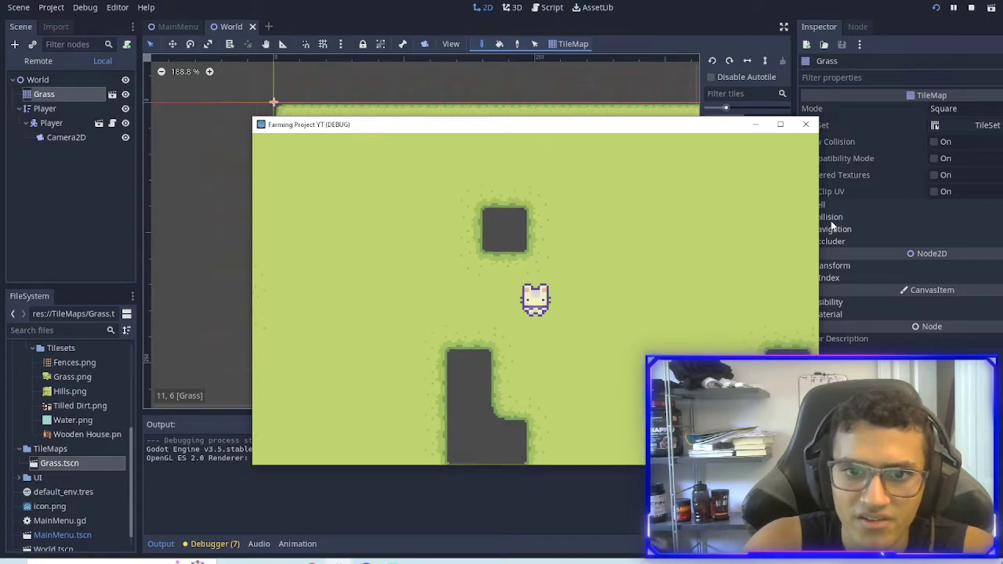
key("Up")
key("Down")
key("Left")
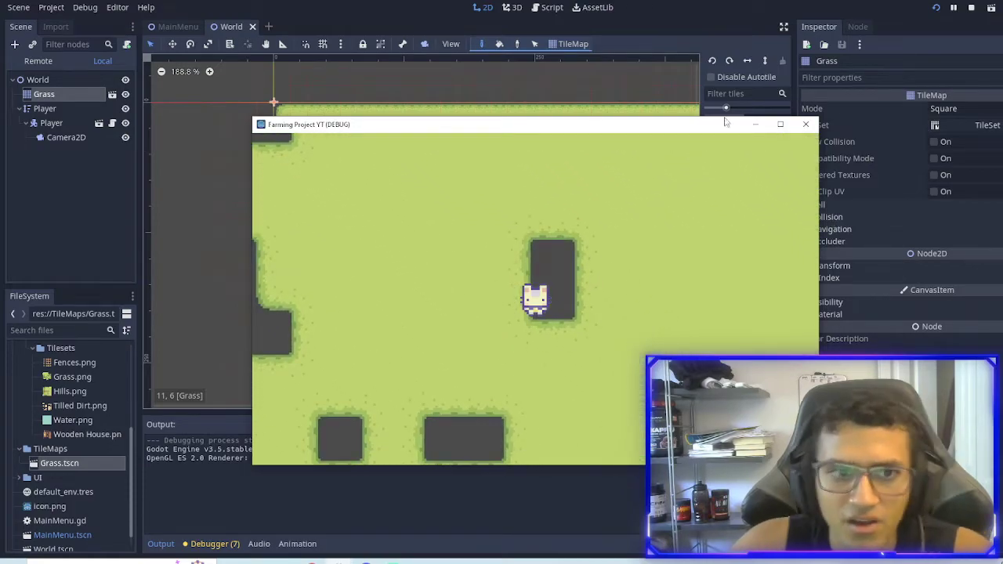
left_click(806, 123)
Step: Set the Camera2D's left and top limits to 0
left_click(66, 122)
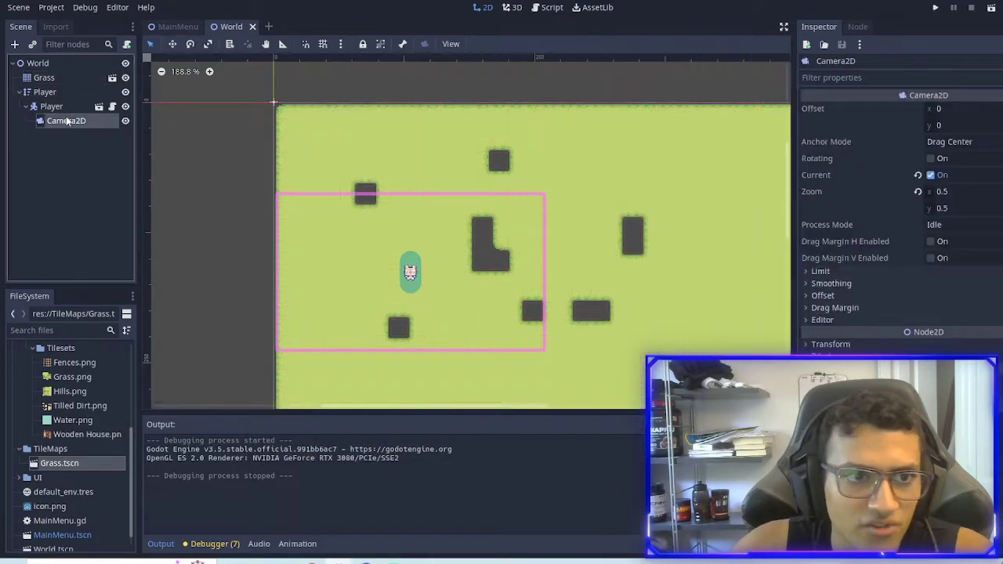
scroll(447, 199, "up", 3)
left_click(829, 271)
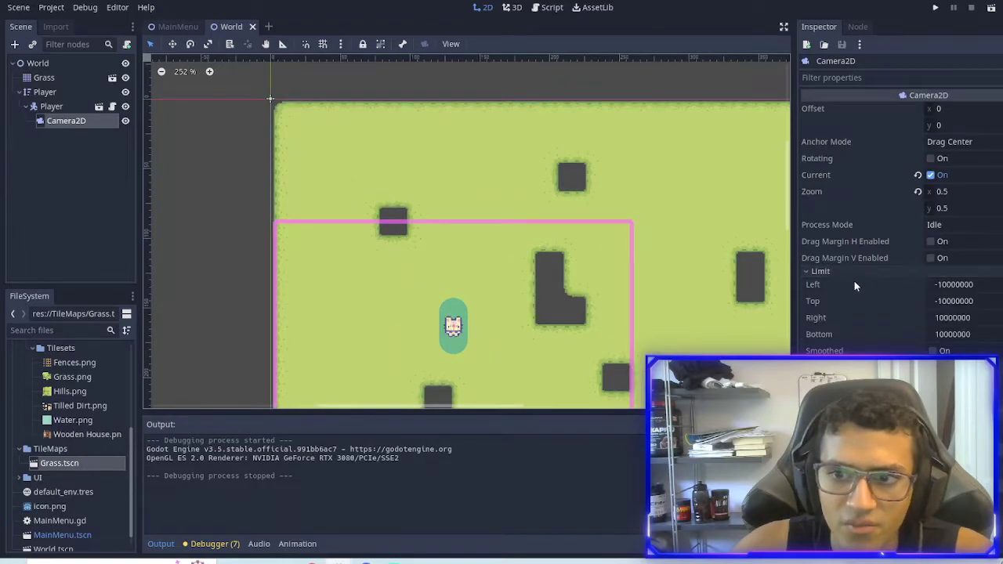
scroll(266, 106, "up", 6)
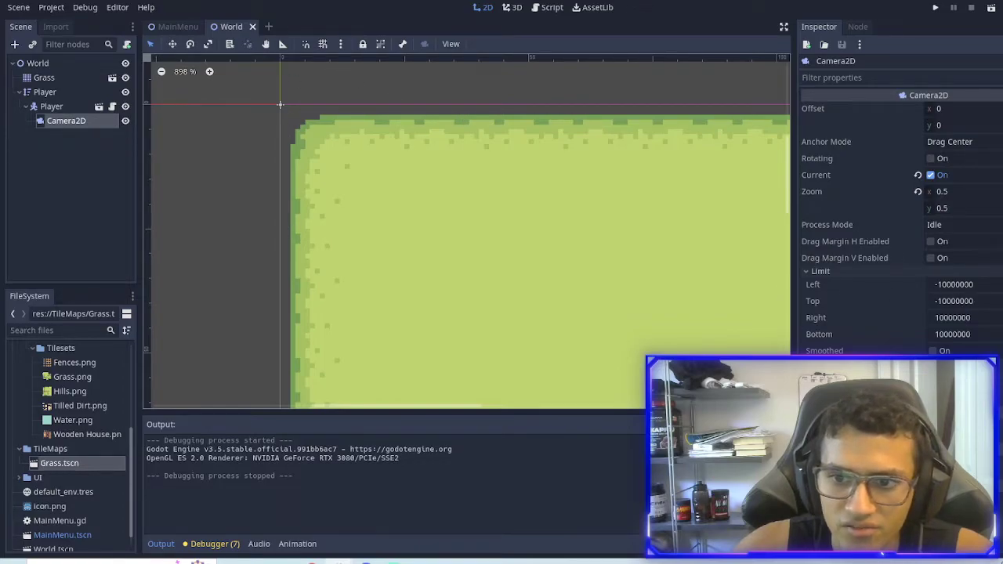
left_click(986, 284)
type("0")
key("Tab")
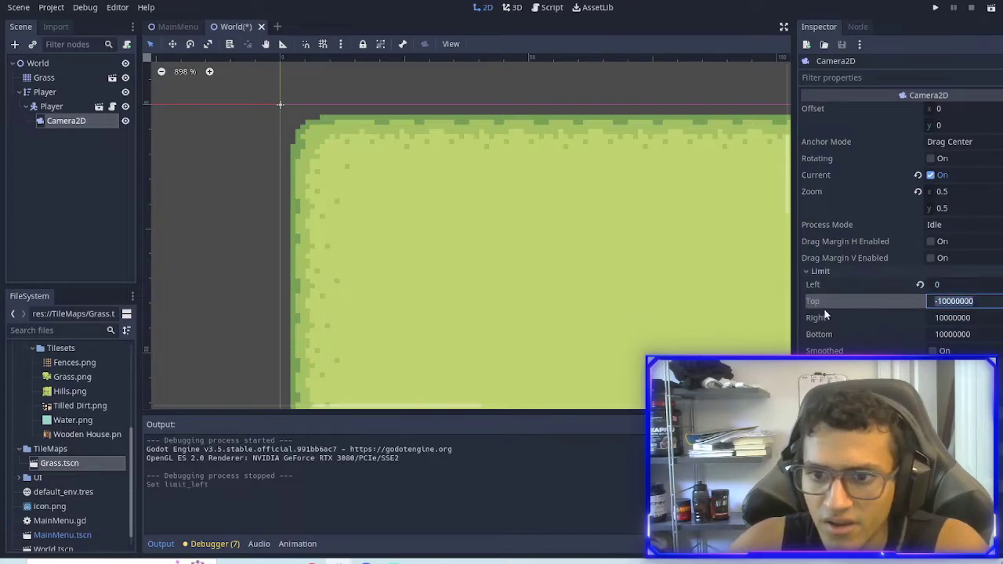
type("0")
Step: Examine the grass map's lower-right corner against the rulers
scroll(647, 315, "down", 6)
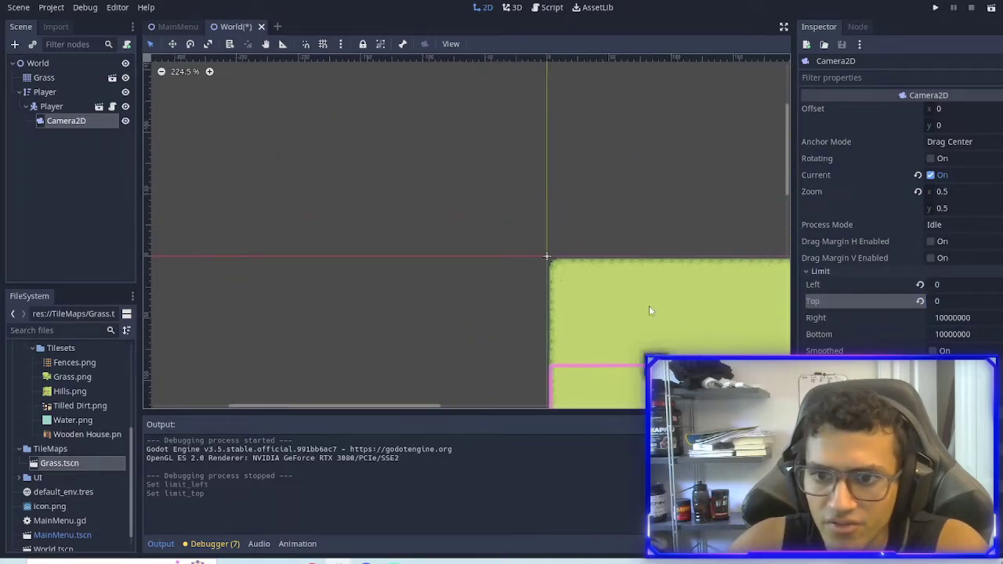
scroll(736, 294, "down", 1)
middle_click_drag(725, 310, 410, 229)
scroll(411, 228, "up", 2)
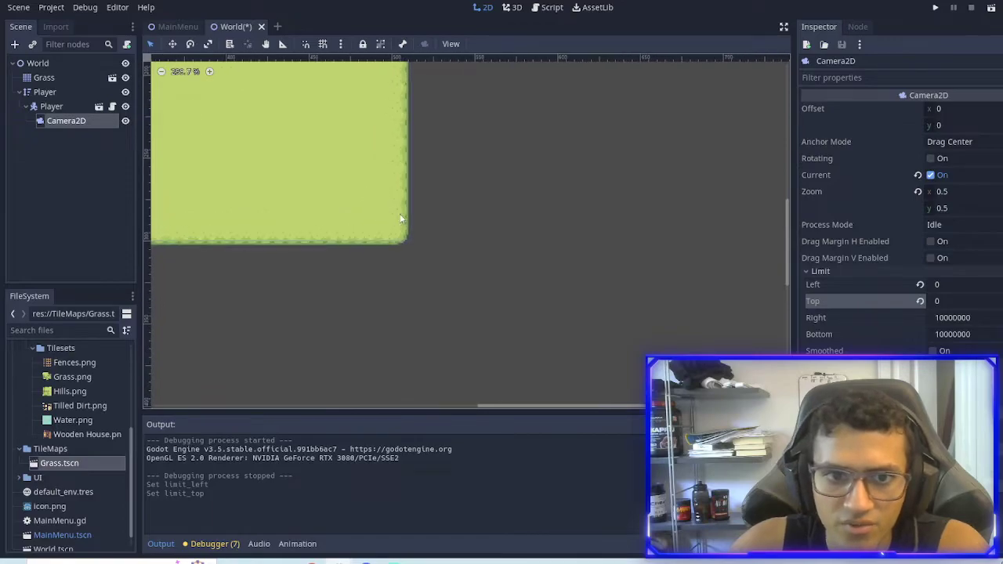
scroll(409, 129, "up", 2)
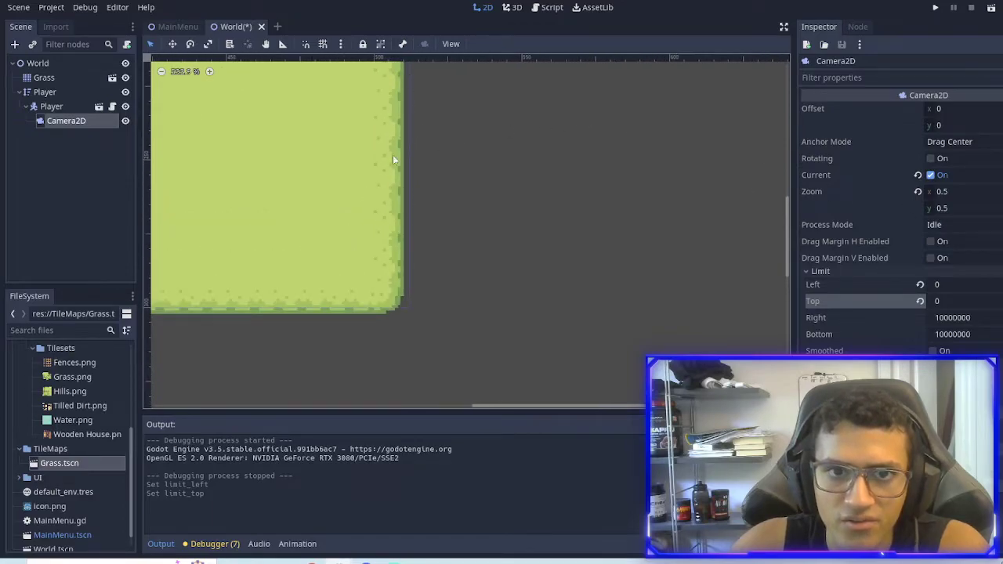
scroll(613, 297, "down", 8)
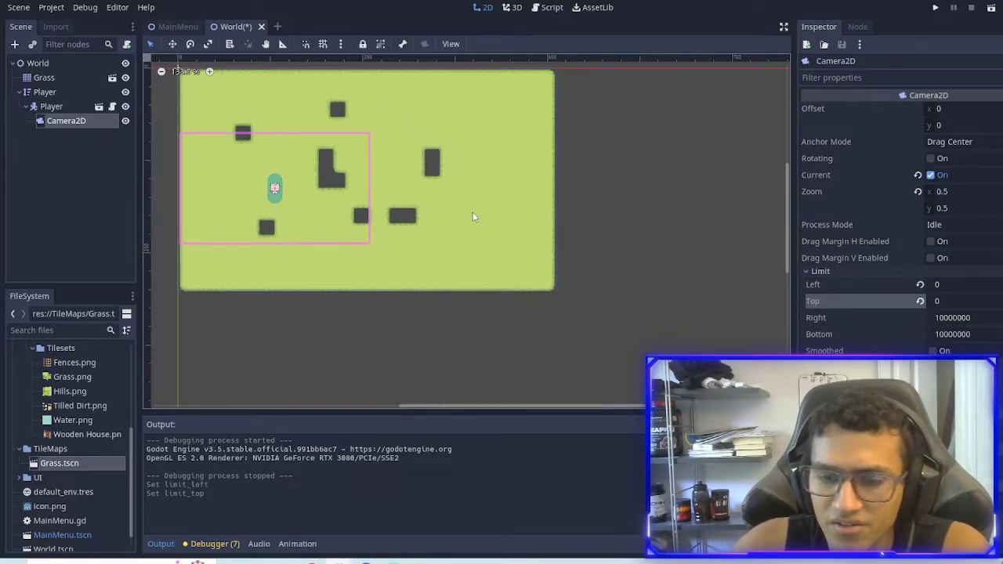
Step: Run the project, start the game and walk the player to the edges of the grass to test the camera limits
left_click(934, 7)
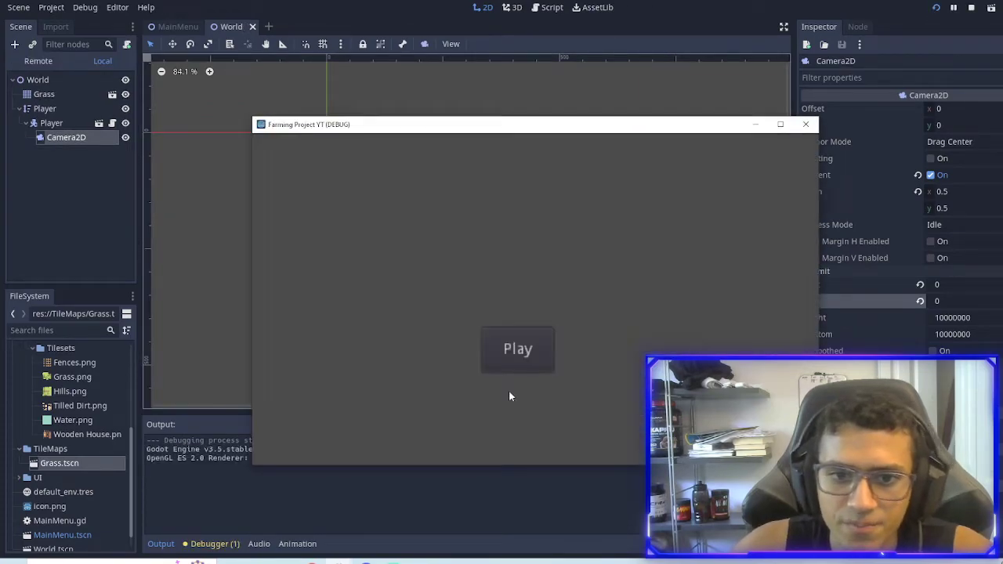
left_click(516, 351)
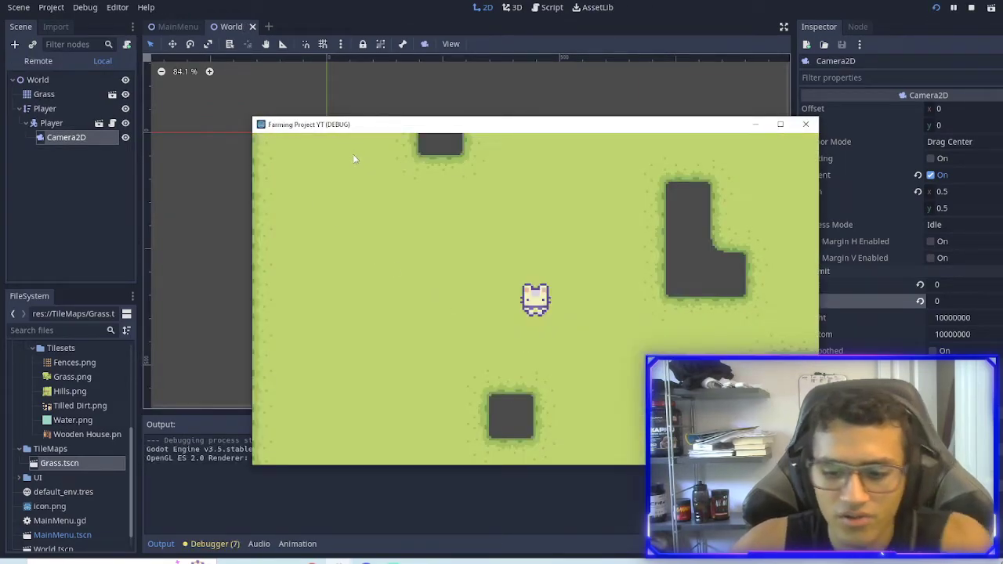
key("Left")
key("Up")
key("Down")
key("Right")
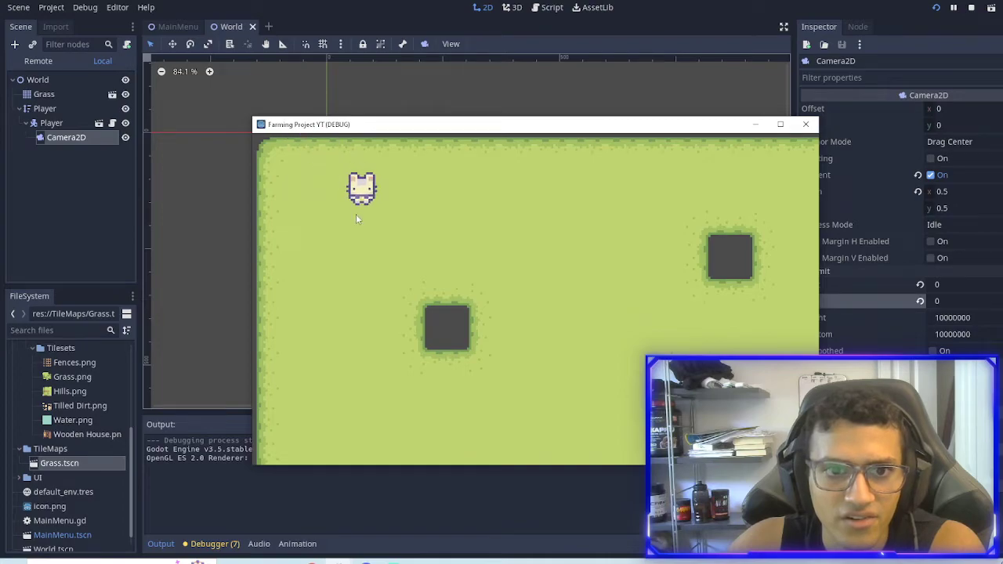
key("Right")
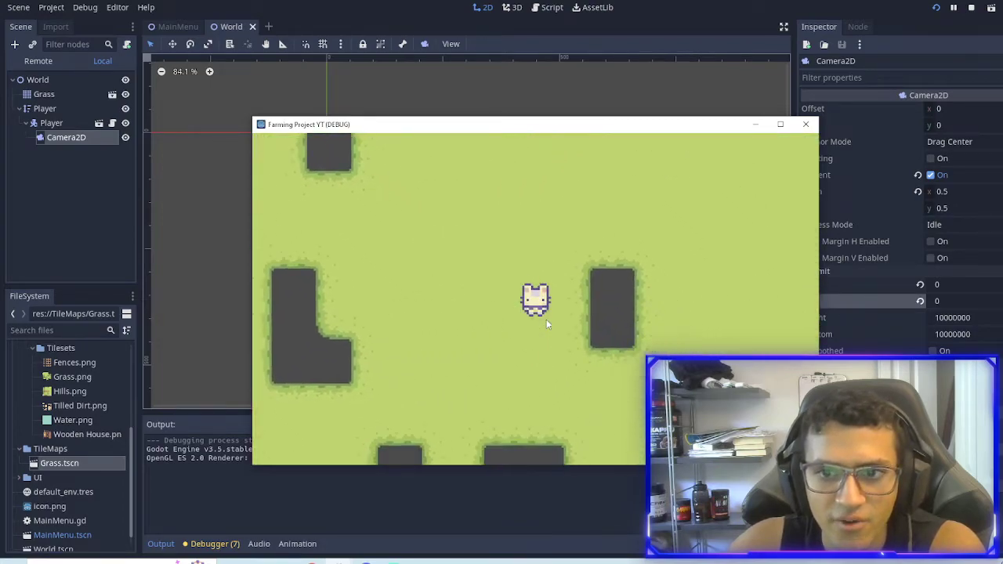
key("Up")
key("Left")
key("Down")
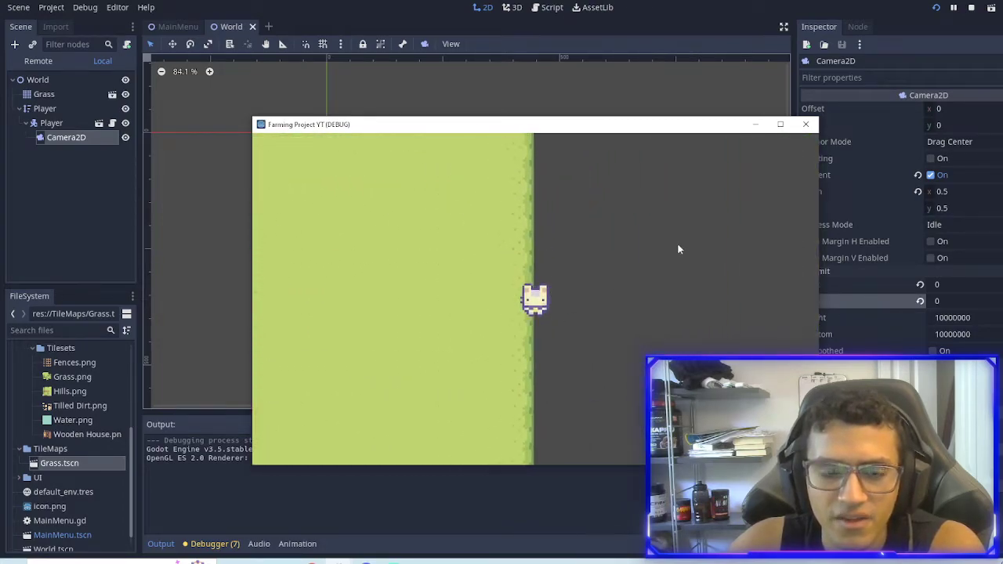
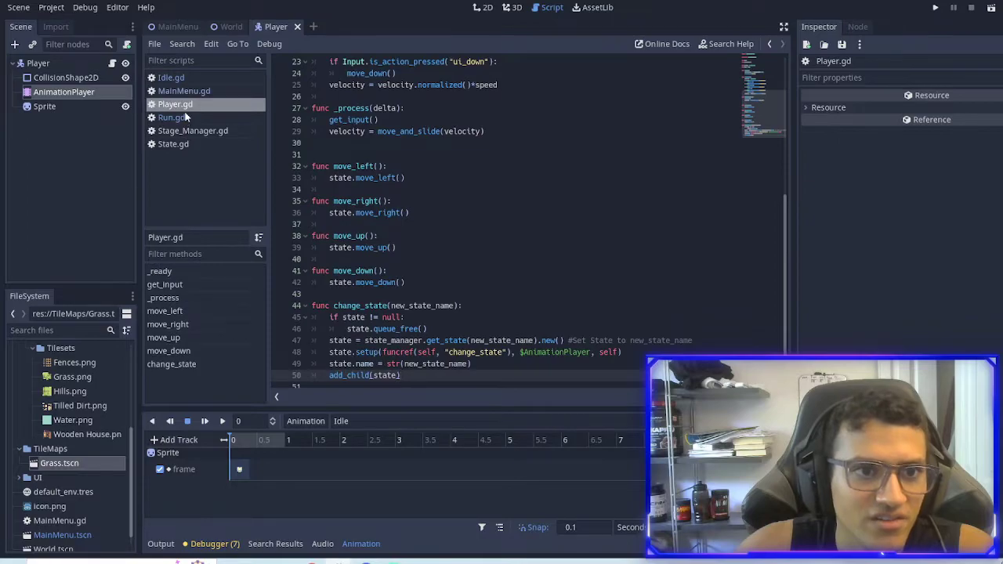
Step: Review Stage_Manager.gd, the animation variable in State.gd's setup function and the $AnimationPlayer argument in Player.gd's change_state function
left_click(190, 131)
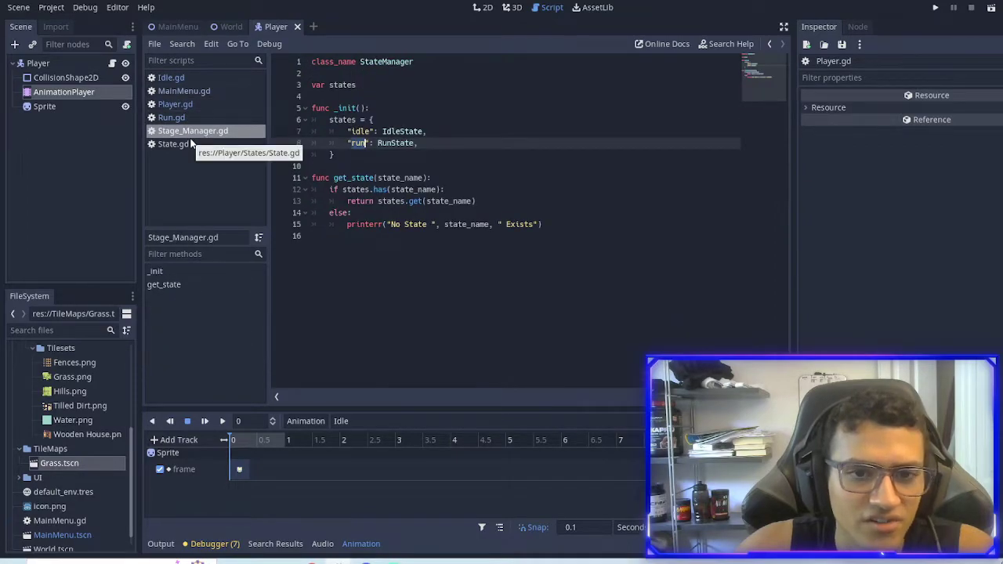
left_click(188, 145)
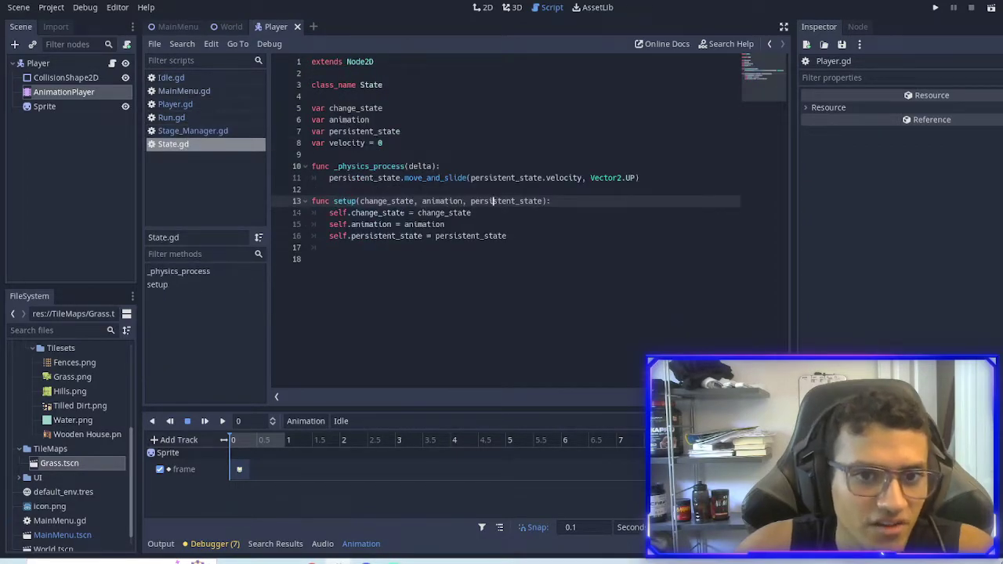
double_click(371, 224)
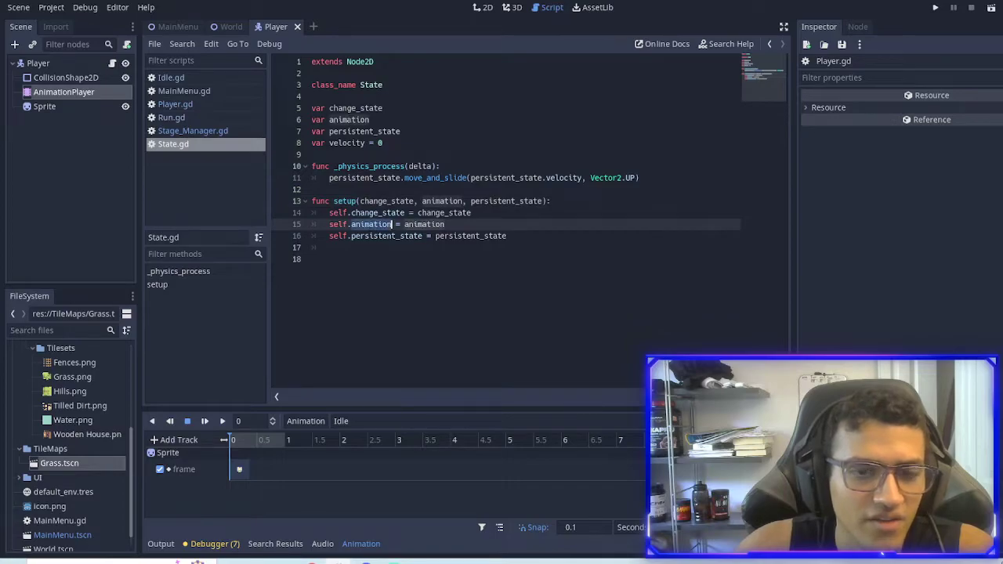
left_click(186, 104)
left_click(540, 340)
double_click(541, 340)
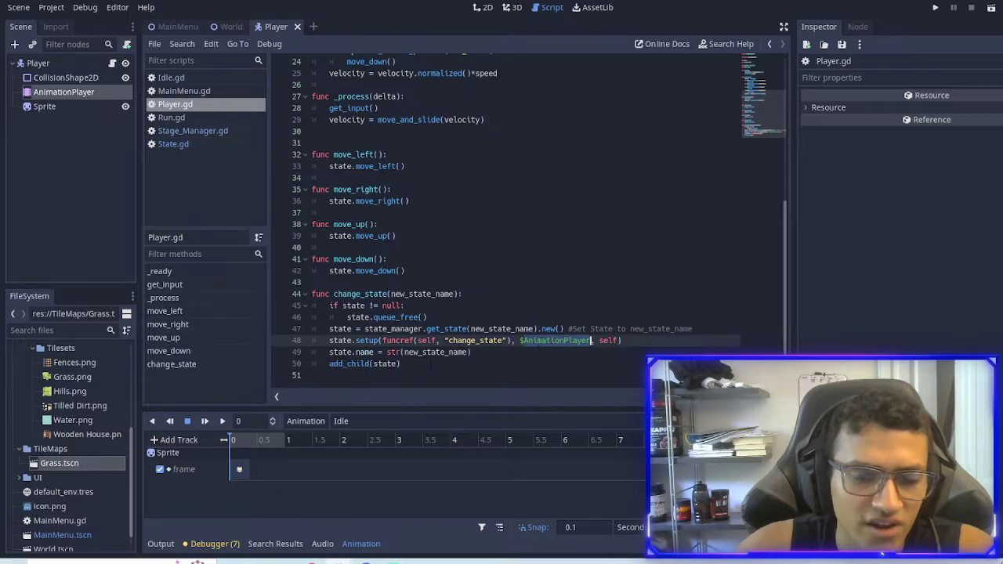
left_click(183, 146)
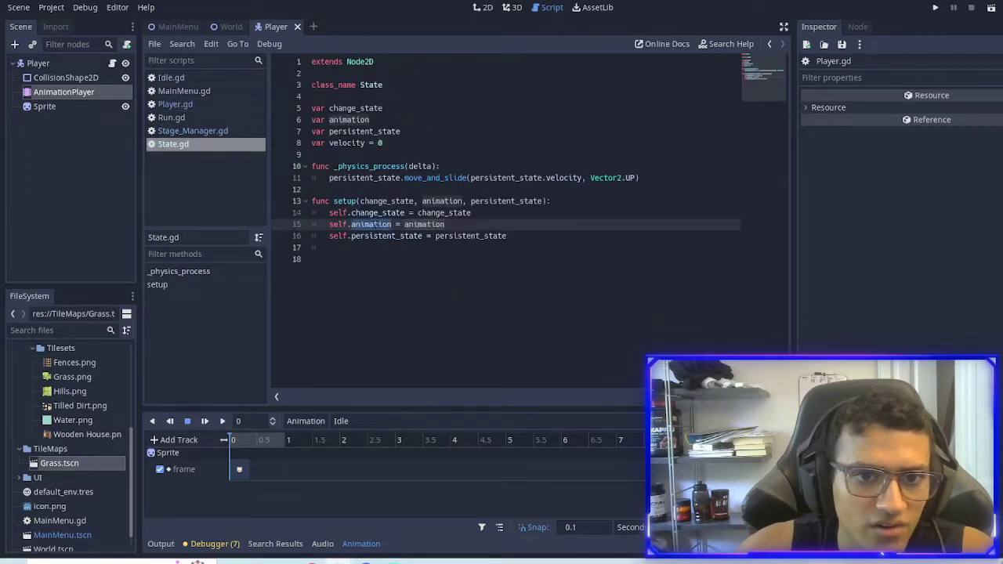
Step: In Run.gd, make the move_left function play the "Walk Left" animation through the animation variable
left_click(183, 119)
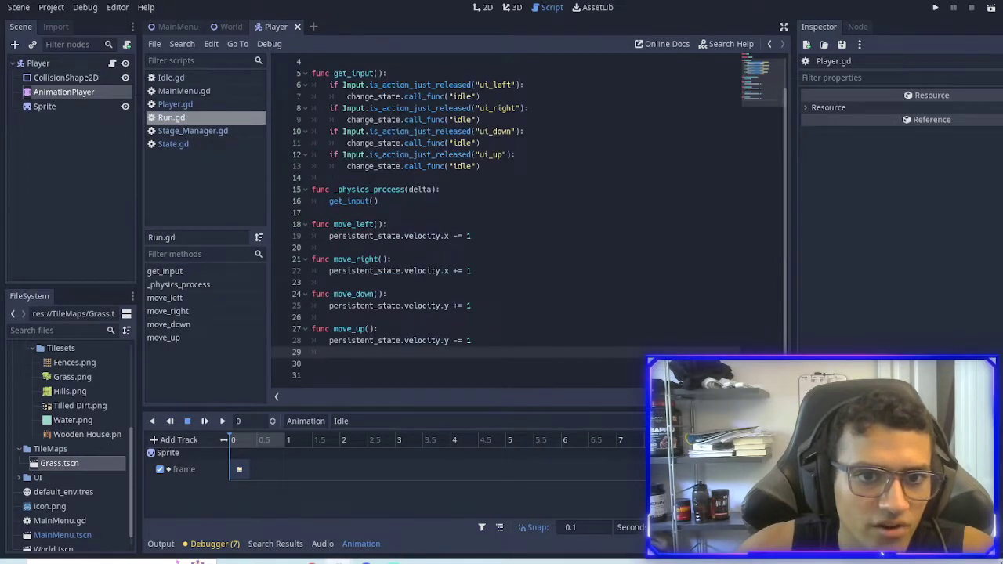
left_click(337, 247)
type("animation")
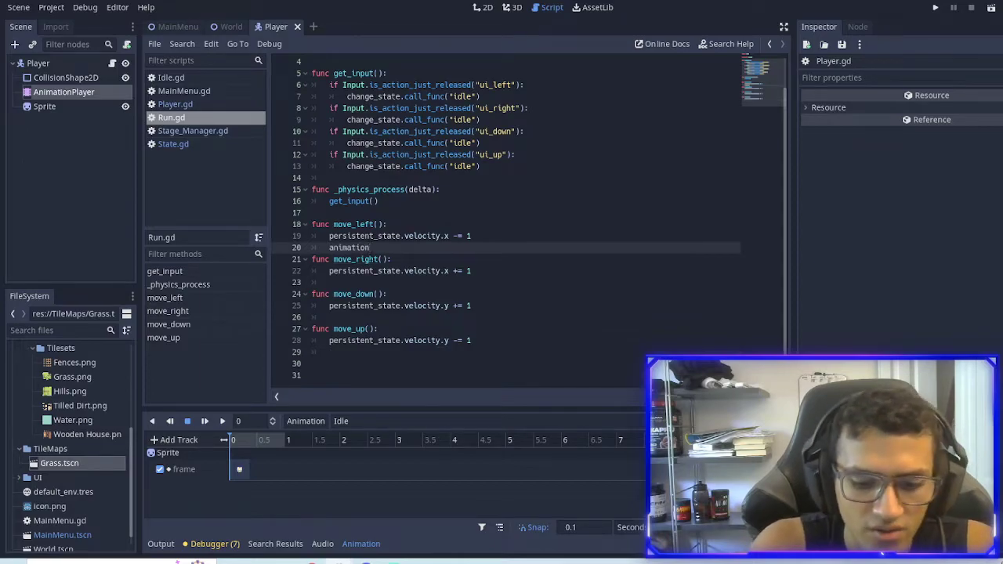
type(".play(")
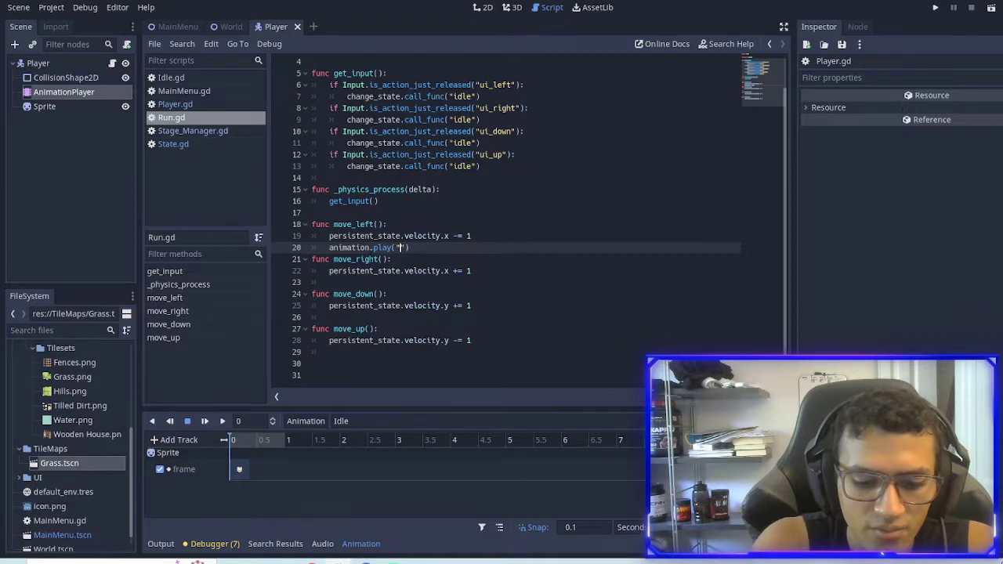
type("\"Run")
left_click(353, 420)
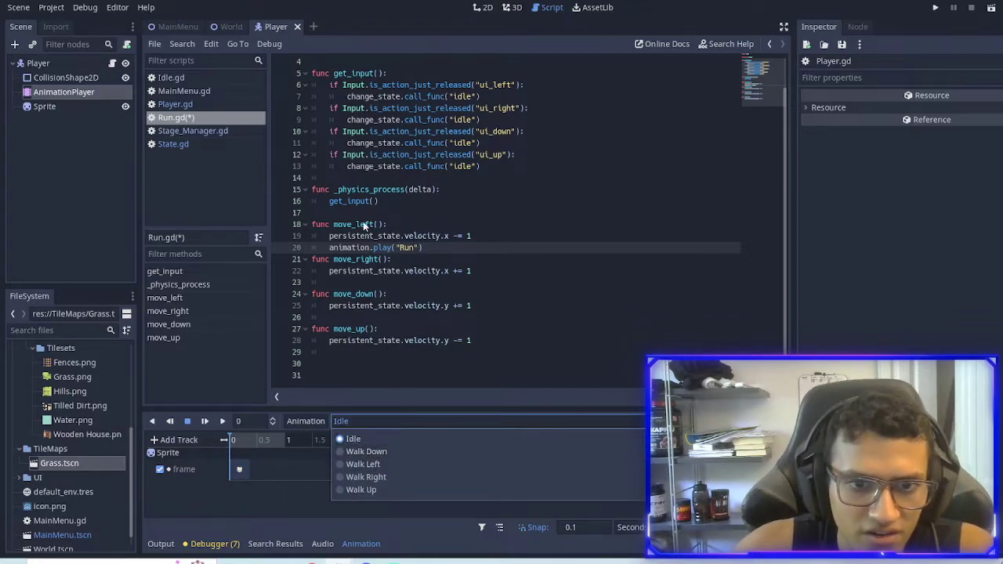
double_click(402, 248)
type("Walk Left")
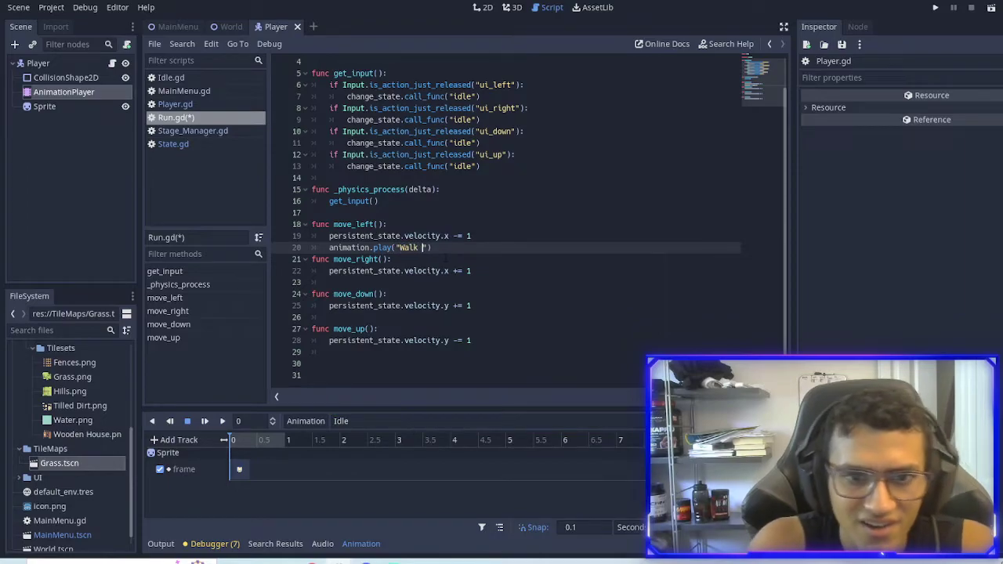
Step: Run the project, start the game and walk the player left and right to test the animation, ending with the game closed
left_click(935, 9)
left_click(492, 352)
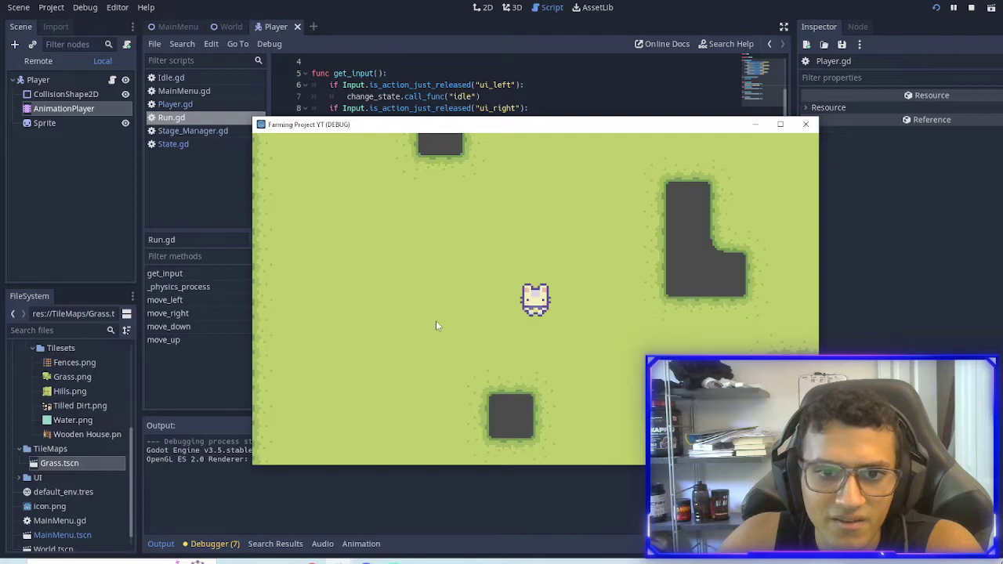
key("Left")
key("Left")
key("Left")
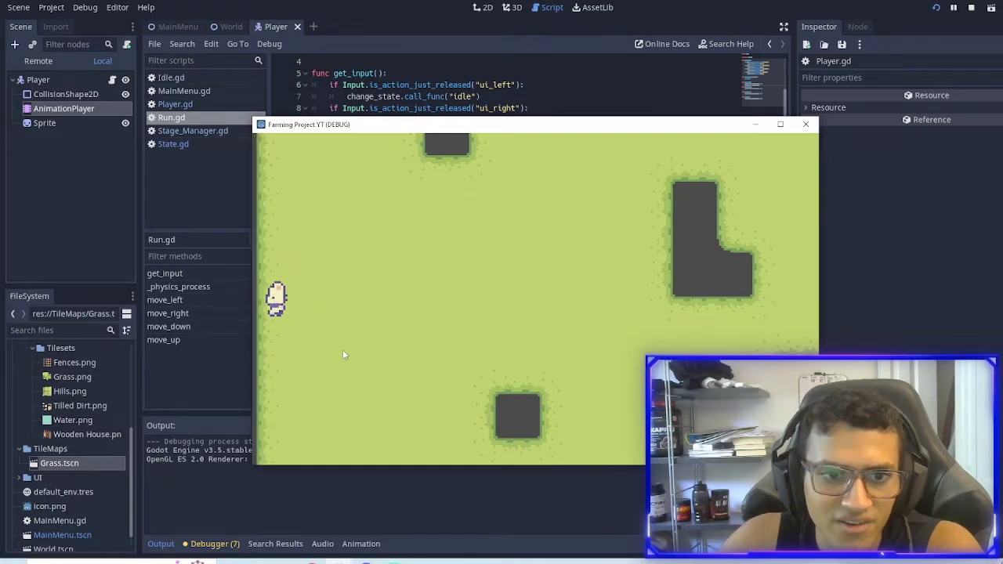
key("Right")
key("Right")
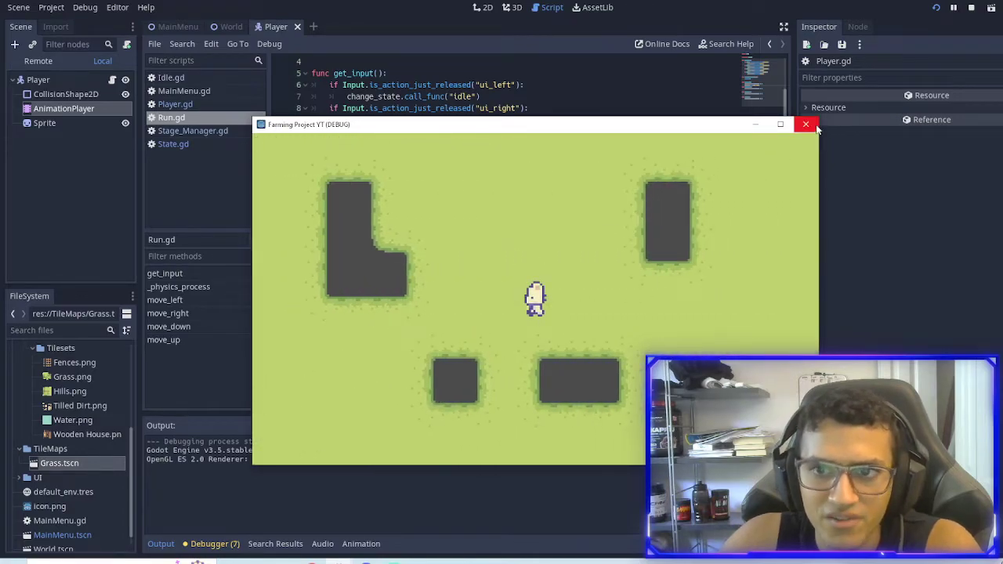
left_click(805, 123)
Step: Copy the animation.play("Walk Left") line into the move_right, move_down and move_up functions
left_click_drag(470, 247, 329, 247)
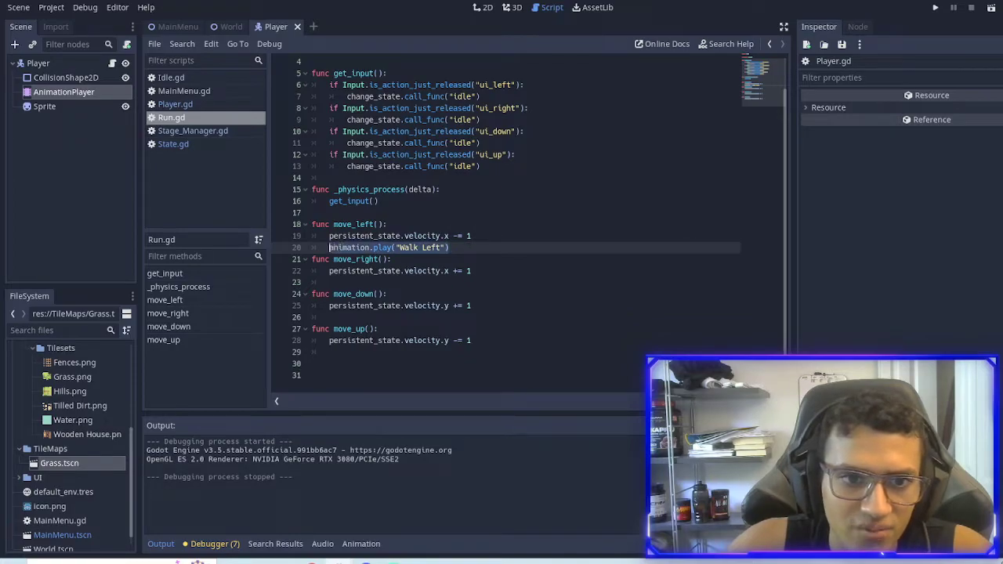
key("ctrl+c")
left_click(360, 284)
key("ctrl+v")
left_click(367, 317)
key("ctrl+v")
left_click(358, 354)
key("ctrl+v")
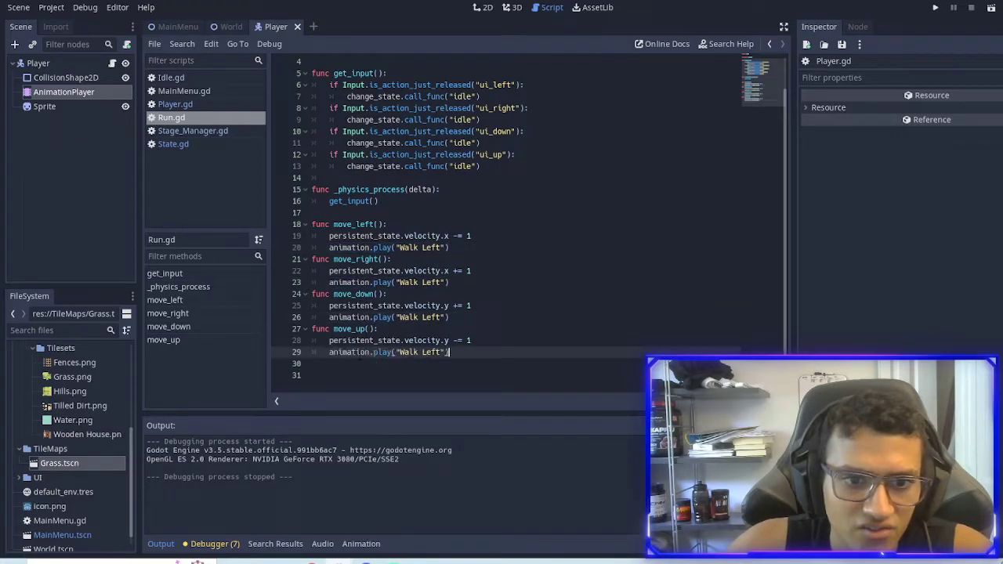
Step: Change the animation played in the move_up function to "Walk Up"
key("Left")
key("Left")
key("ctrl+shift+Left")
type("Up")
Step: Change the animation played in the move_down function to "Walk Down"
key("Up")
key("Up")
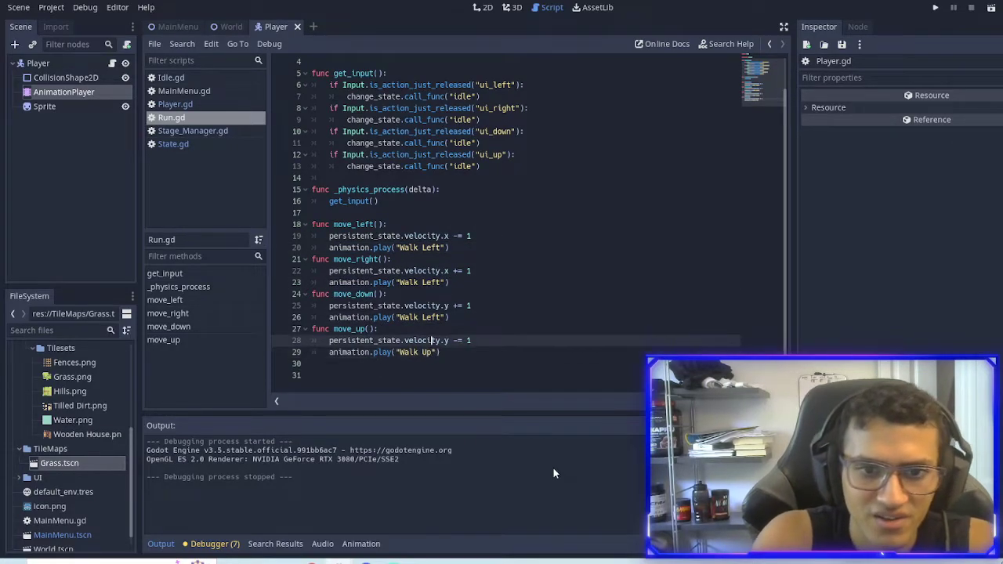
key("Up")
key("Delete")
key("Delete")
key("BackSpace")
key("BackSpace")
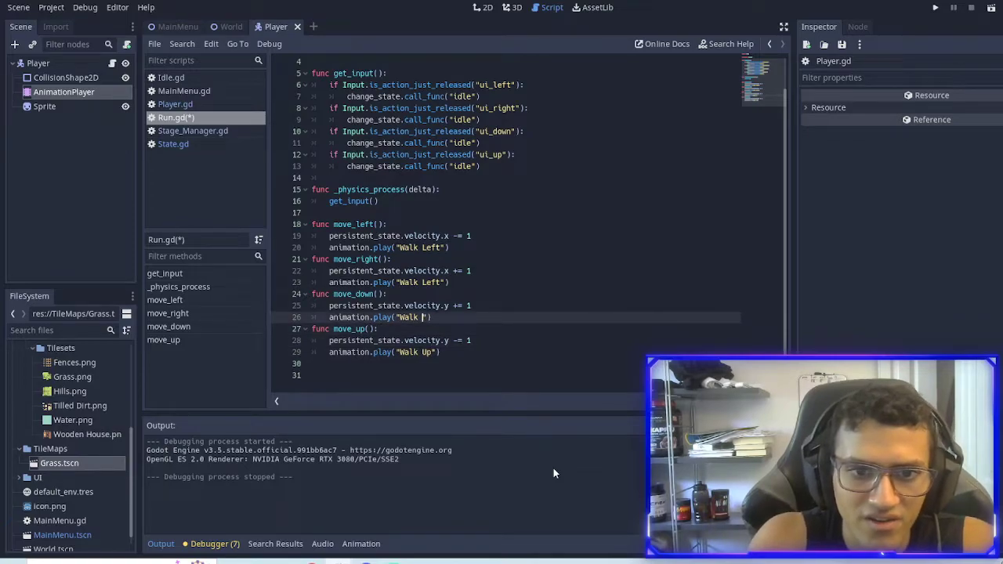
type("Down")
Step: Change the animation played in the move_right function to "Walk Right"
key("Up")
key("Up")
key("Up")
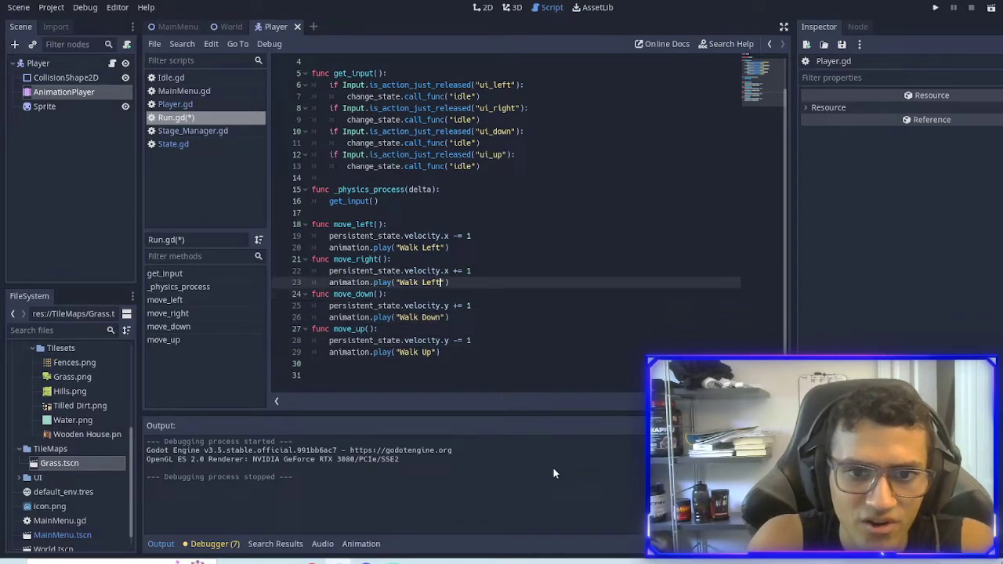
key("BackSpace")
key("BackSpace")
key("BackSpace")
key("BackSpace")
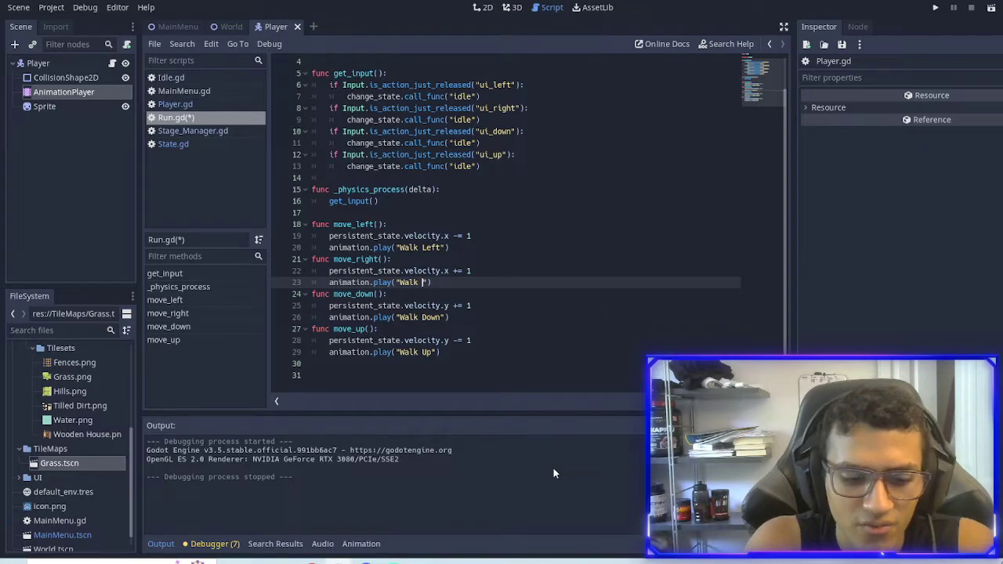
type("Right")
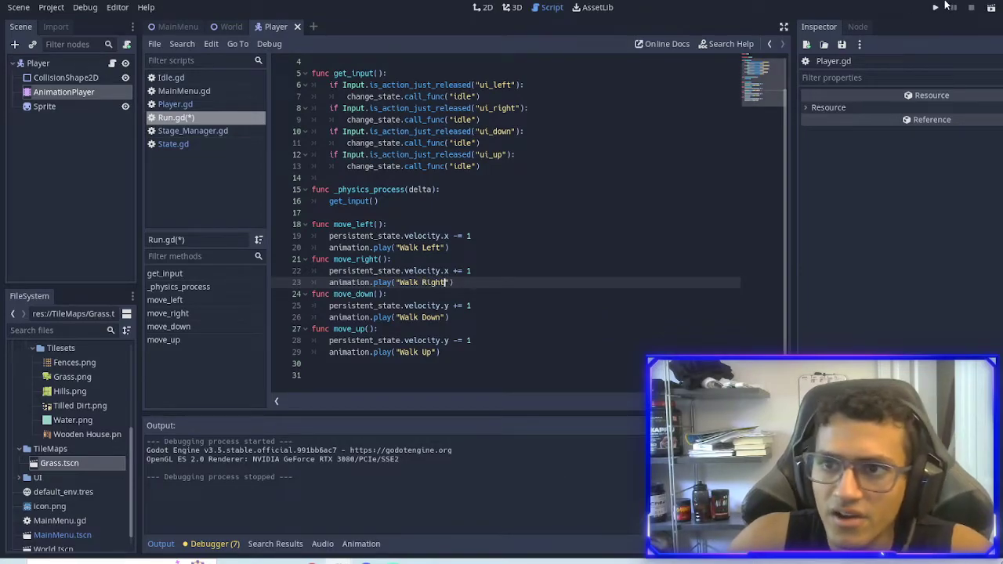
Step: Run the project and walk the player in all four directions to test the walk animations, then close the game
left_click(937, 7)
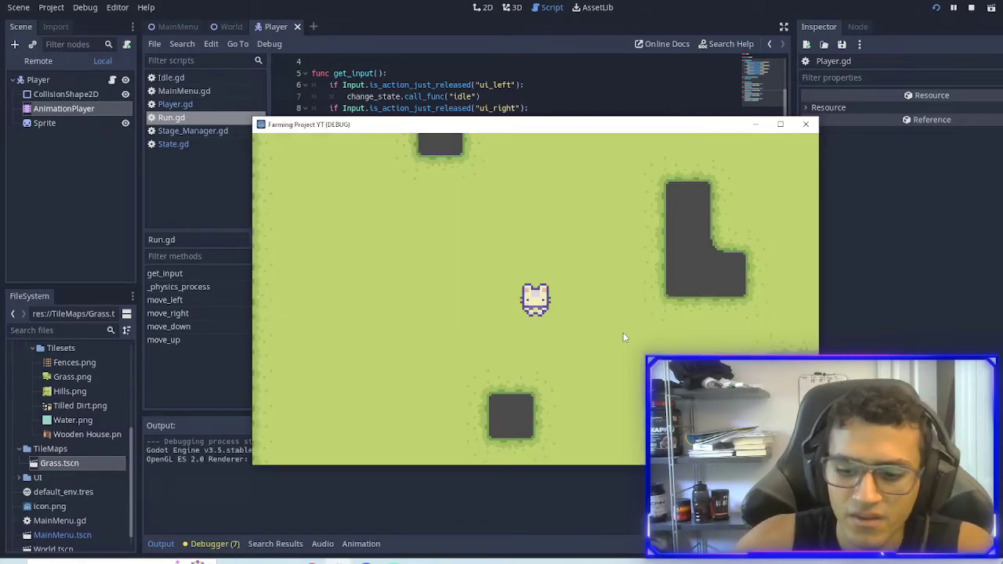
key("Right")
key("Down")
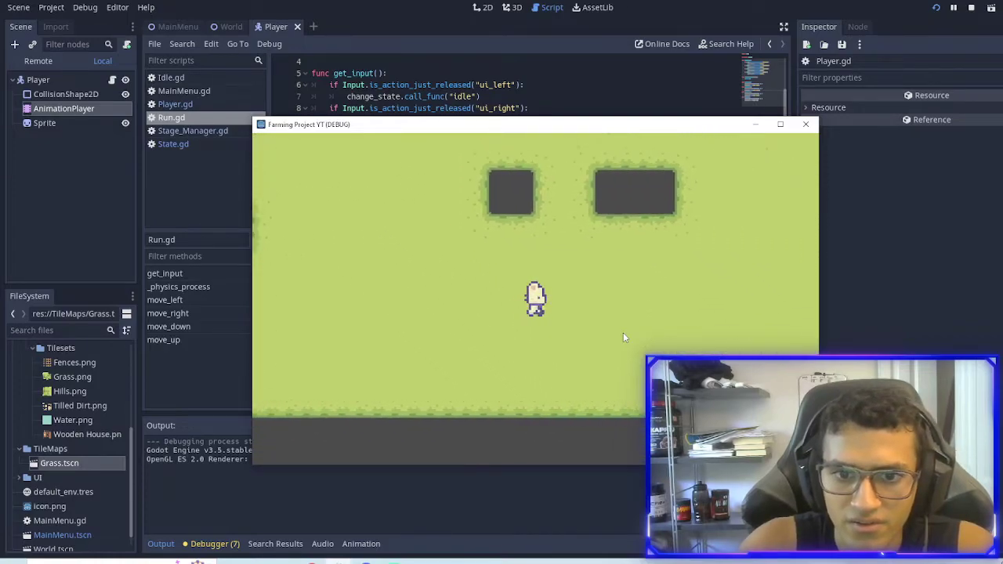
key("Right")
key("Left")
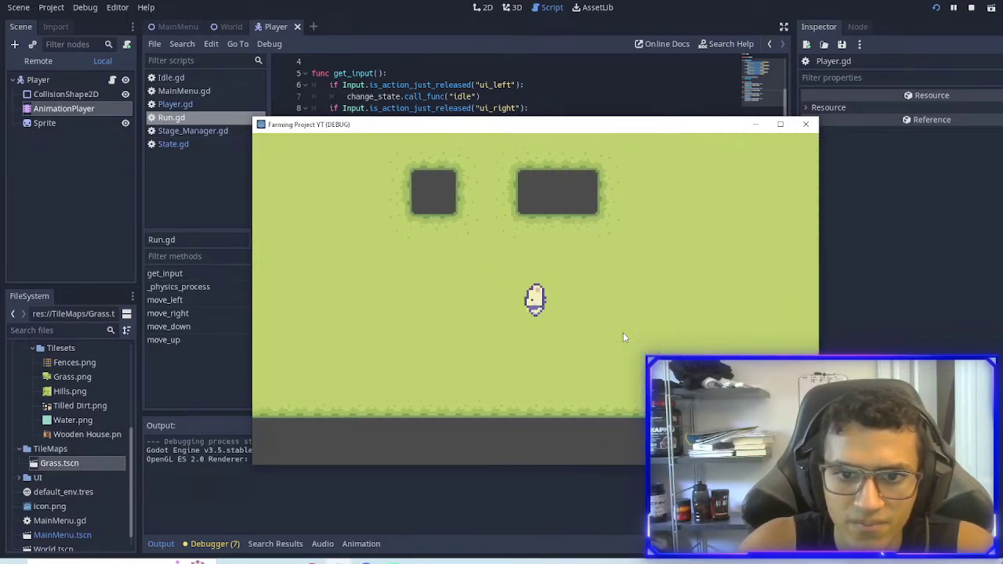
key("Down")
key("Up")
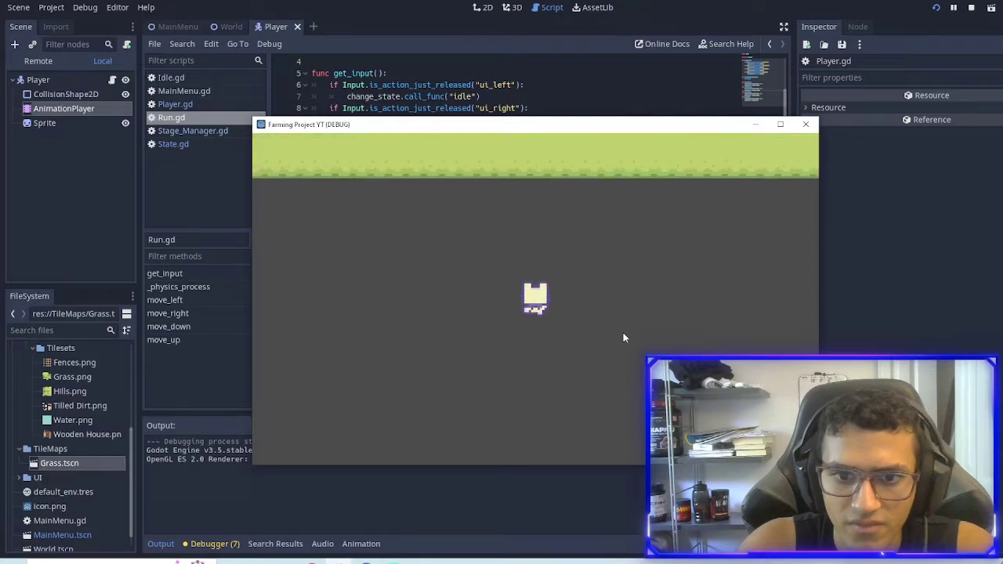
key("Up")
key("Right")
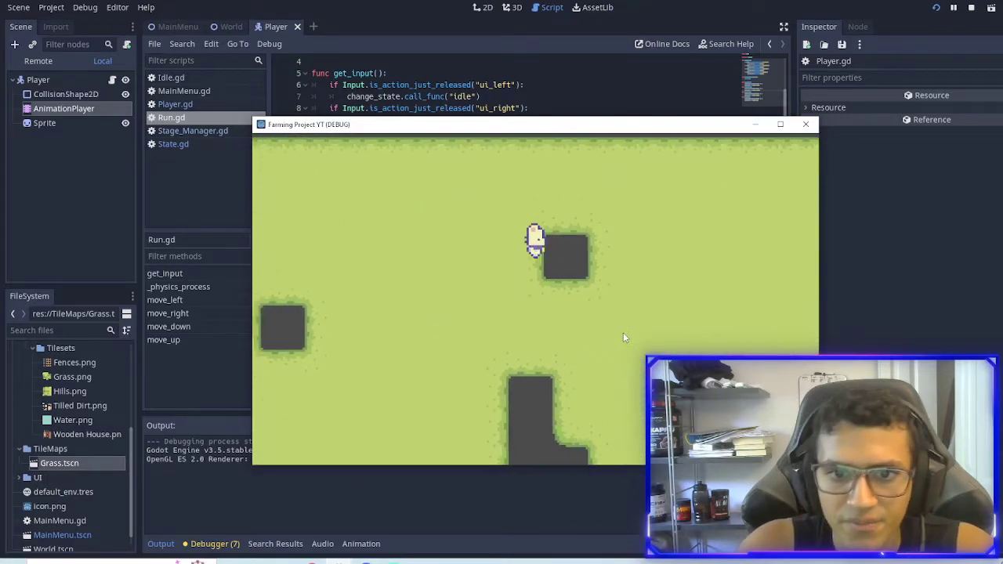
key("Right")
key("Left")
key("Right")
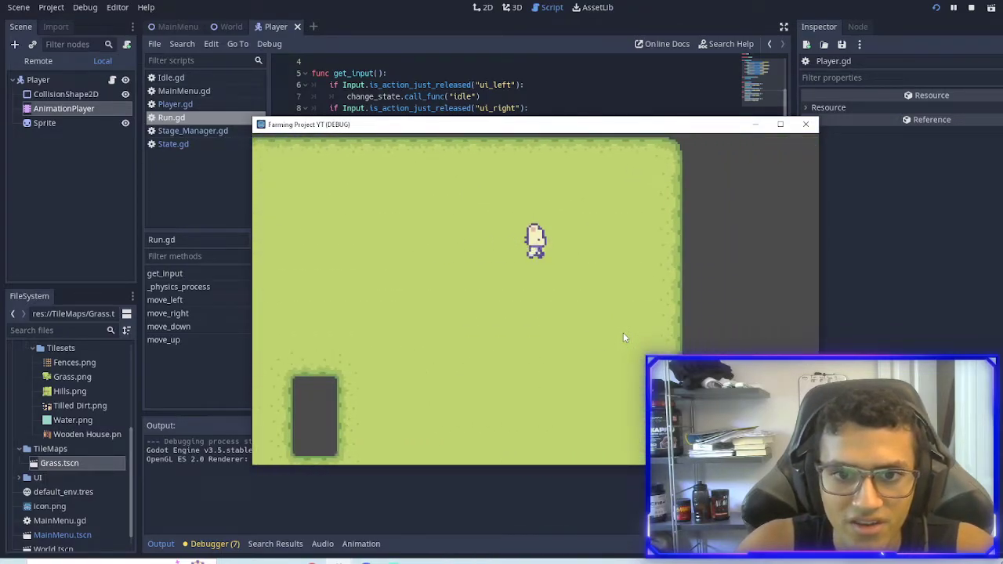
key("Down")
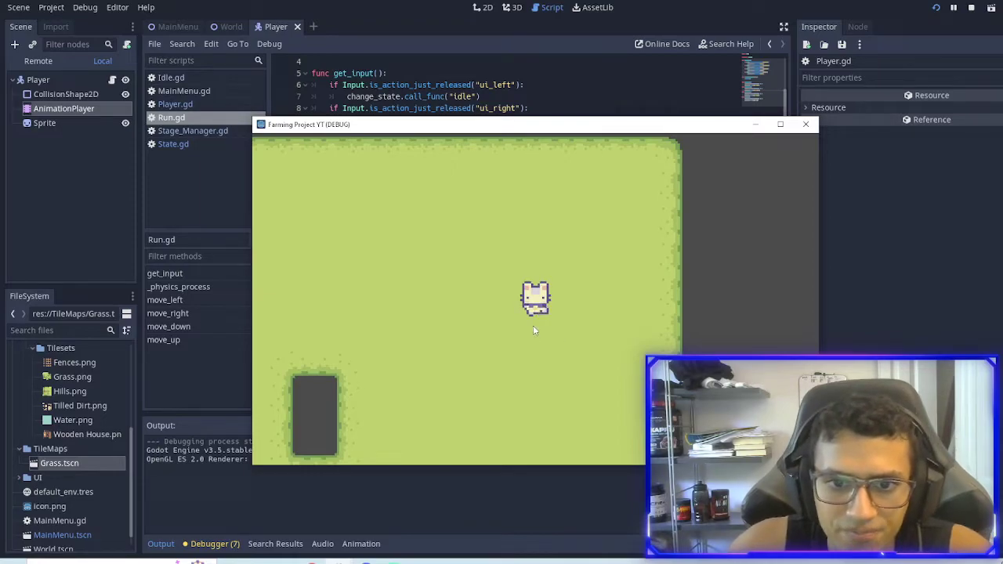
key("Up")
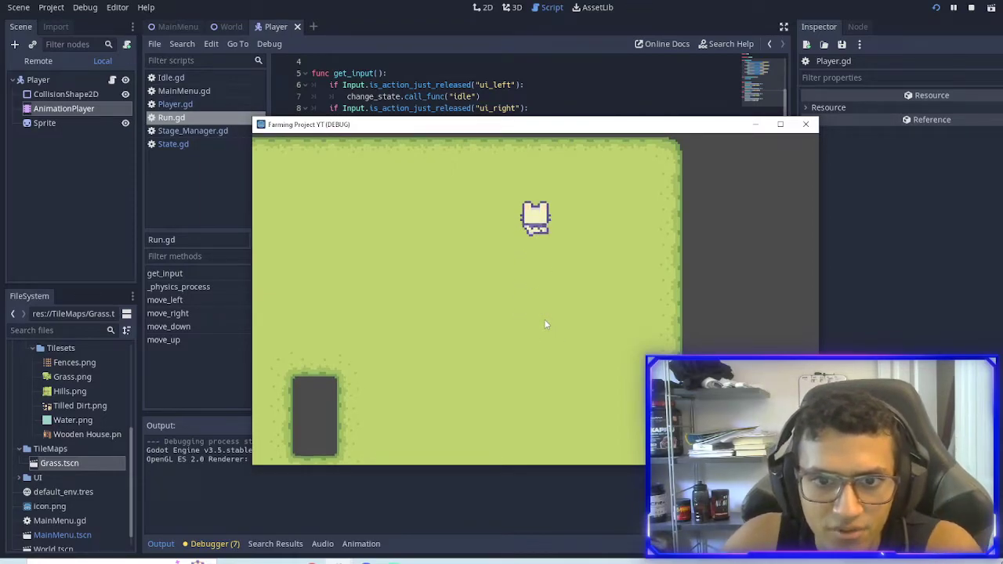
key("Left")
key("Down")
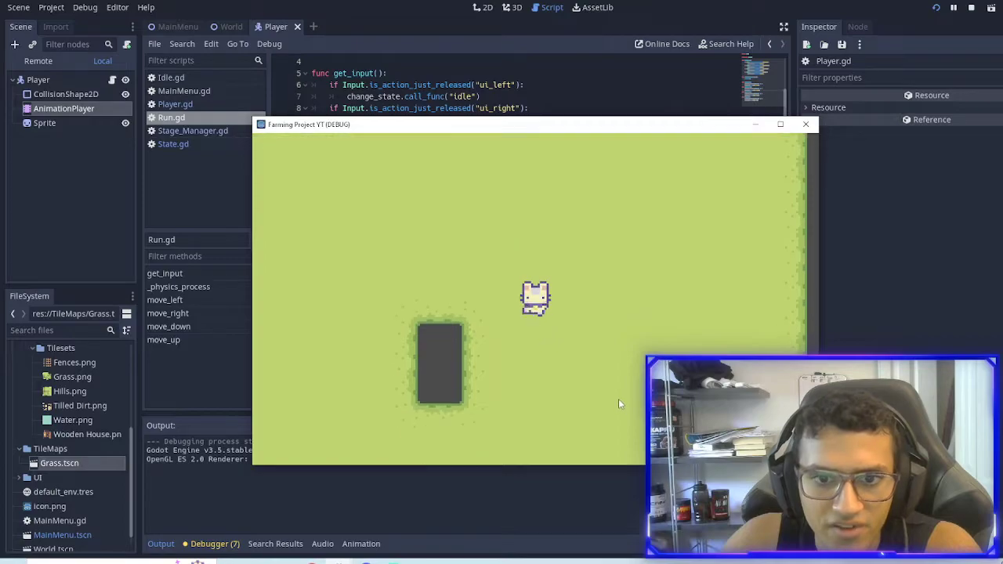
key("Left")
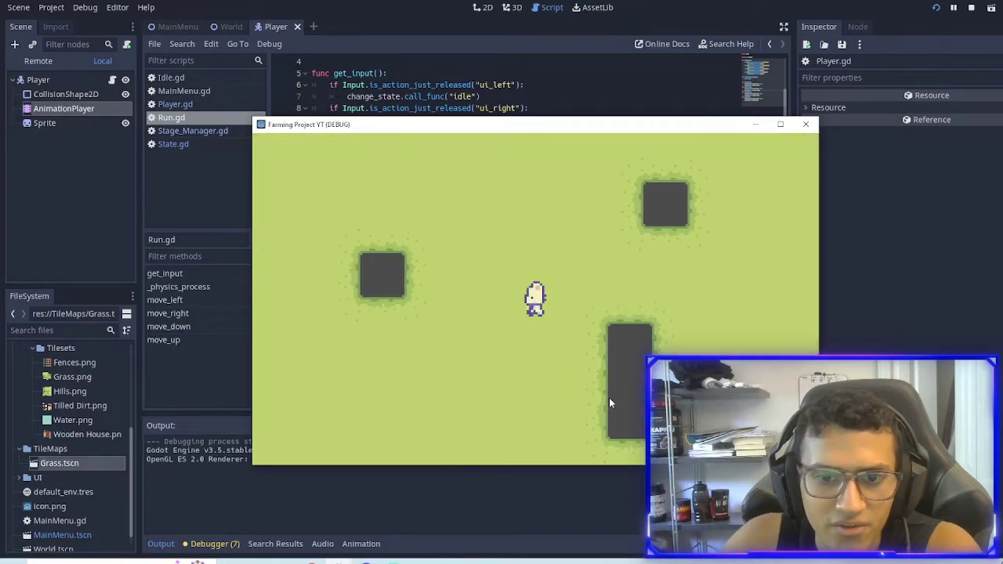
left_click(804, 124)
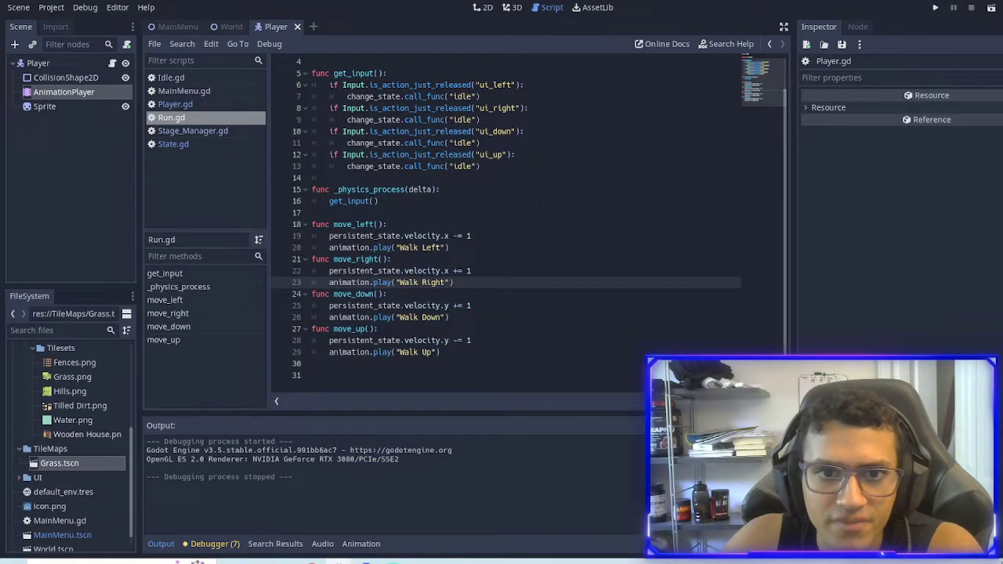
Step: Insert a blank line above the move_left function in Run.gd and save the script
scroll(509, 235, "up", 2)
left_click(312, 247)
key("Return")
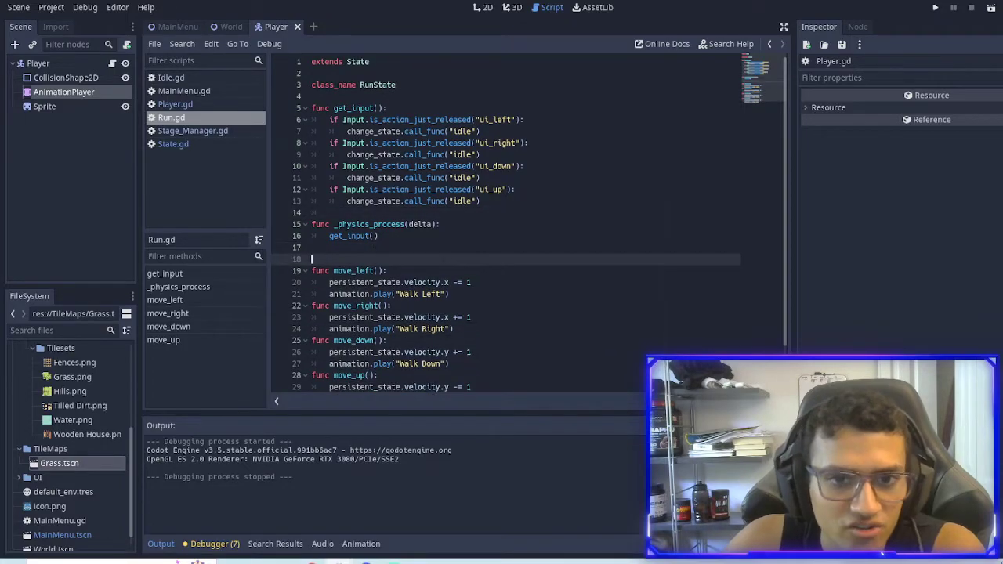
key("ctrl+s")
Step: Switch to the 2D workspace and close the Player scene to return to the World scene
left_click(484, 7)
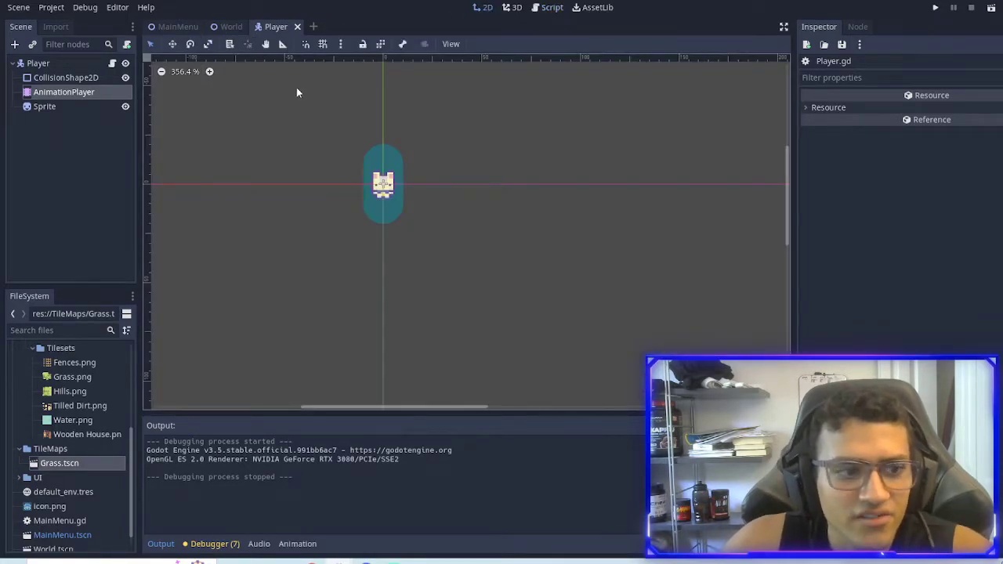
scroll(572, 324, "down", 3)
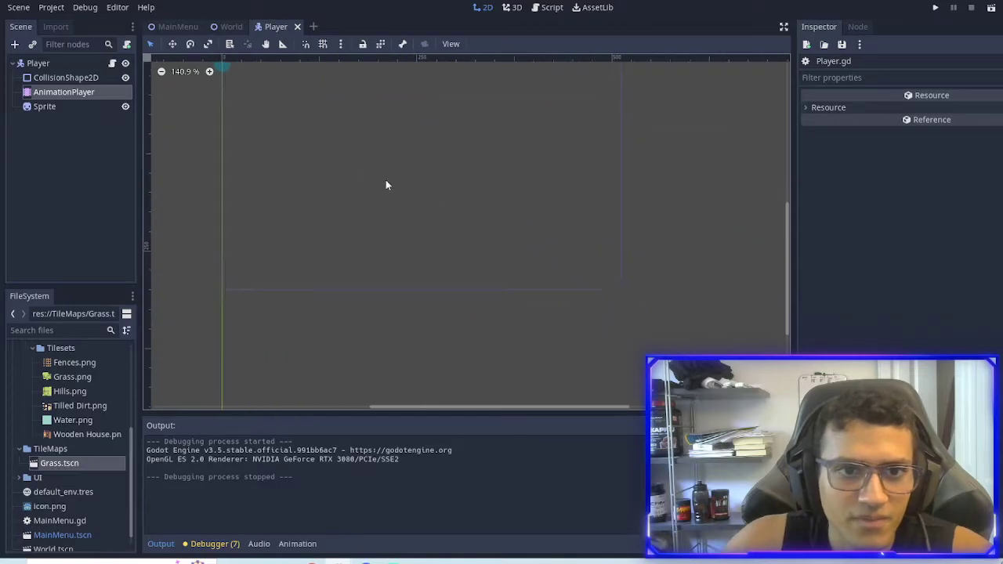
middle_click_drag(387, 184, 353, 94)
left_click(297, 27)
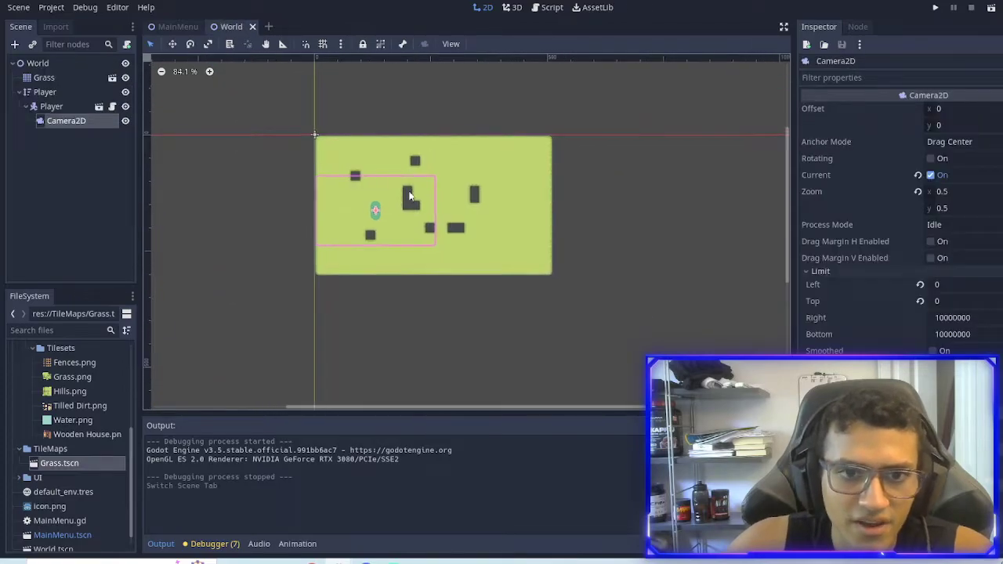
scroll(404, 189, "up", 5)
middle_click_drag(348, 219, 350, 220)
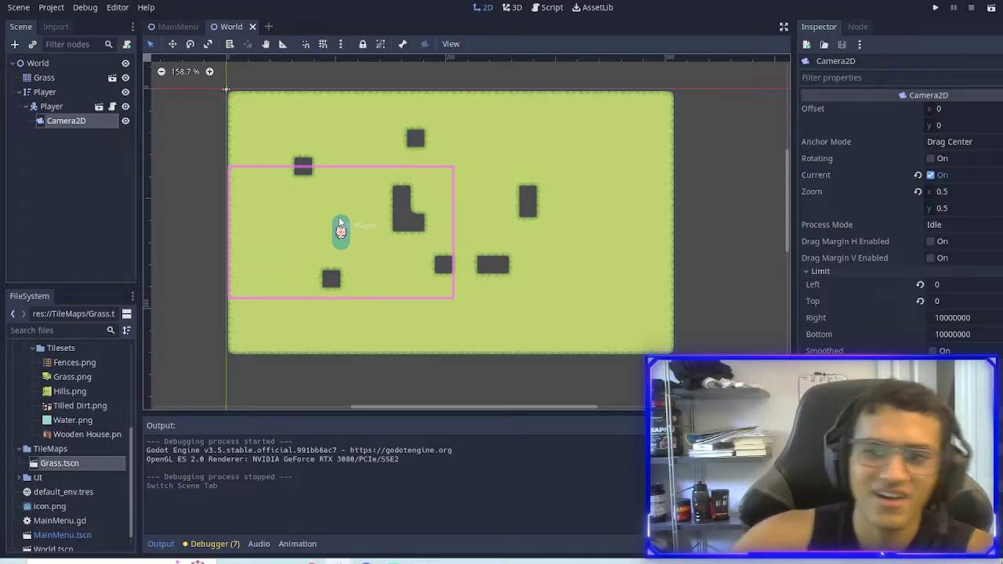
middle_click_drag(367, 244, 379, 255)
scroll(345, 215, "up", 2)
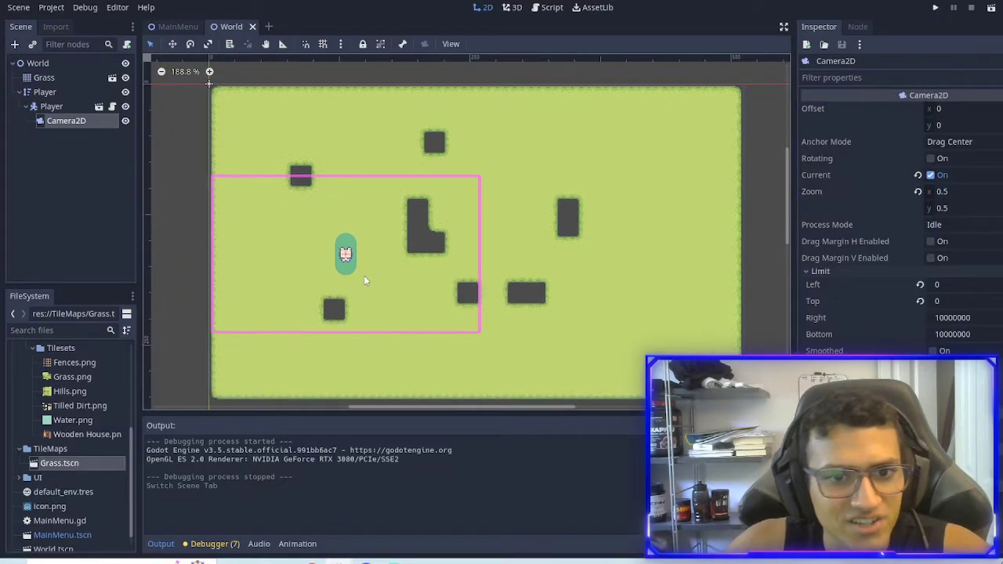
middle_click_drag(367, 280, 425, 291)
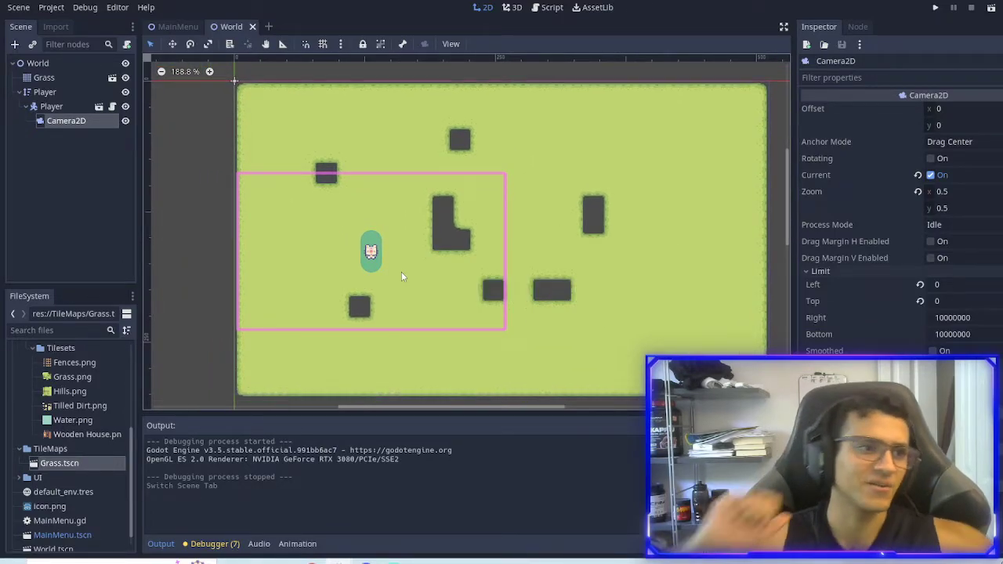